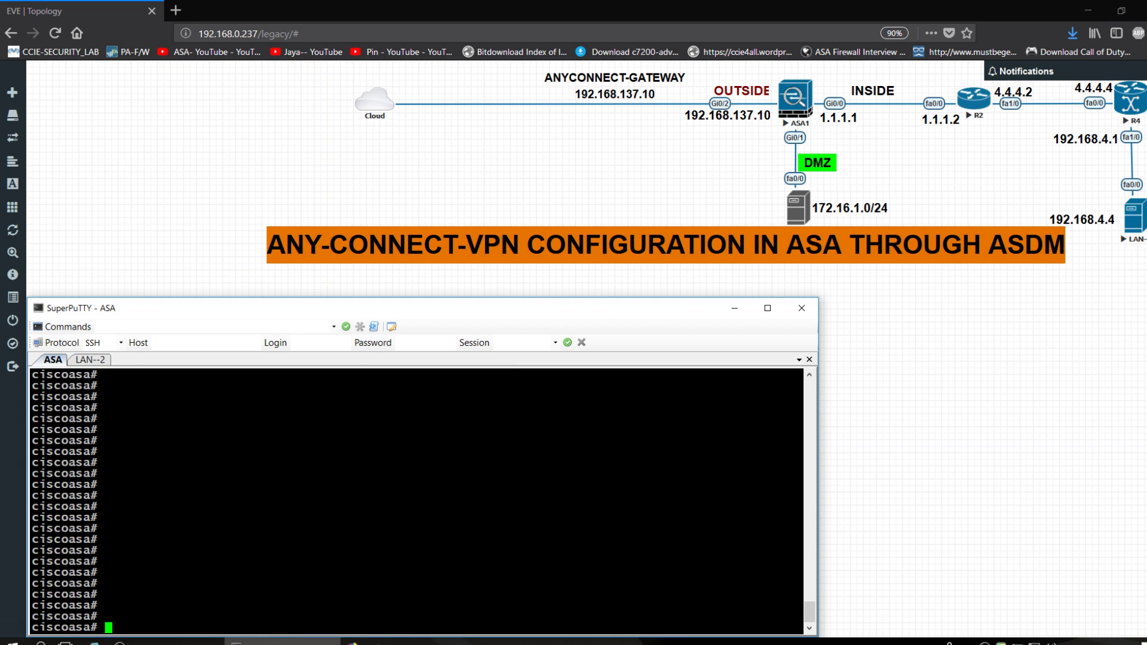
Step: Rerun ping 1.1.1.1 on the LAN--2 router with 100 percent success, then minimize SuperPuTTY
left_click(108, 362)
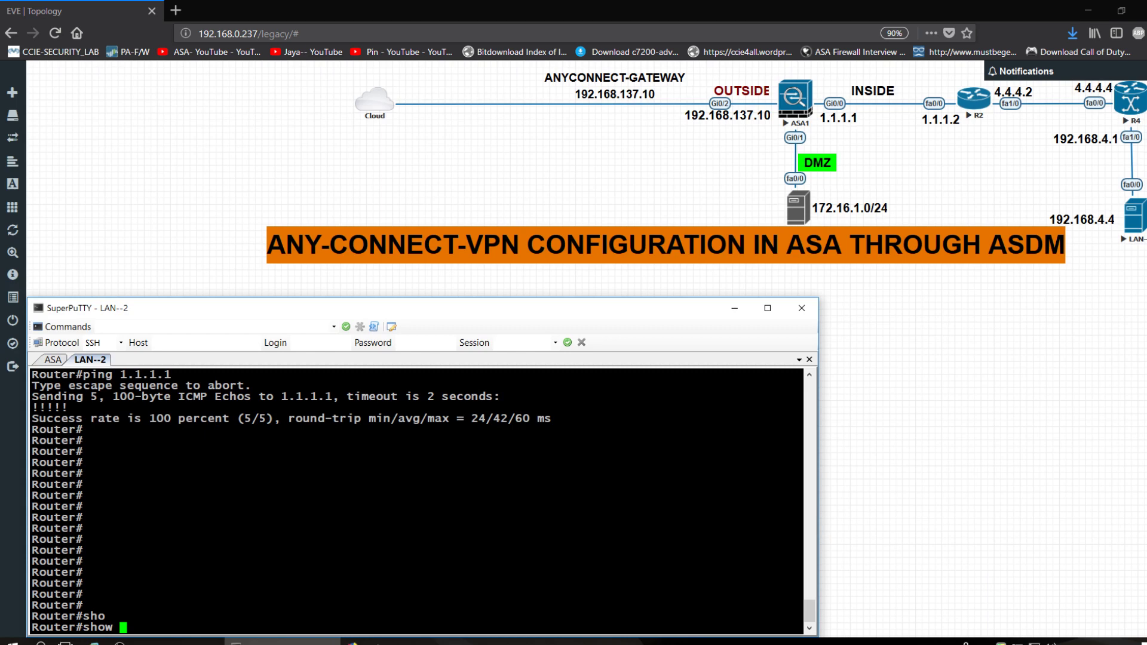
key("Up")
key("Return")
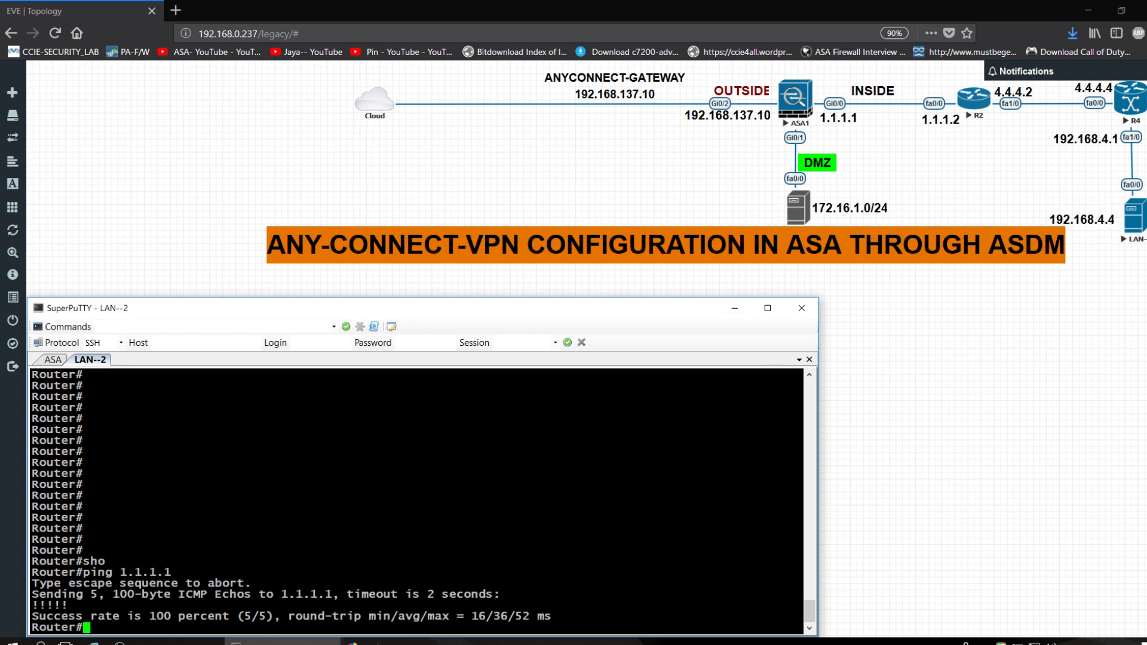
key("Return")
key("Return")
key("Return")
key("Return")
key("Return")
key("Return")
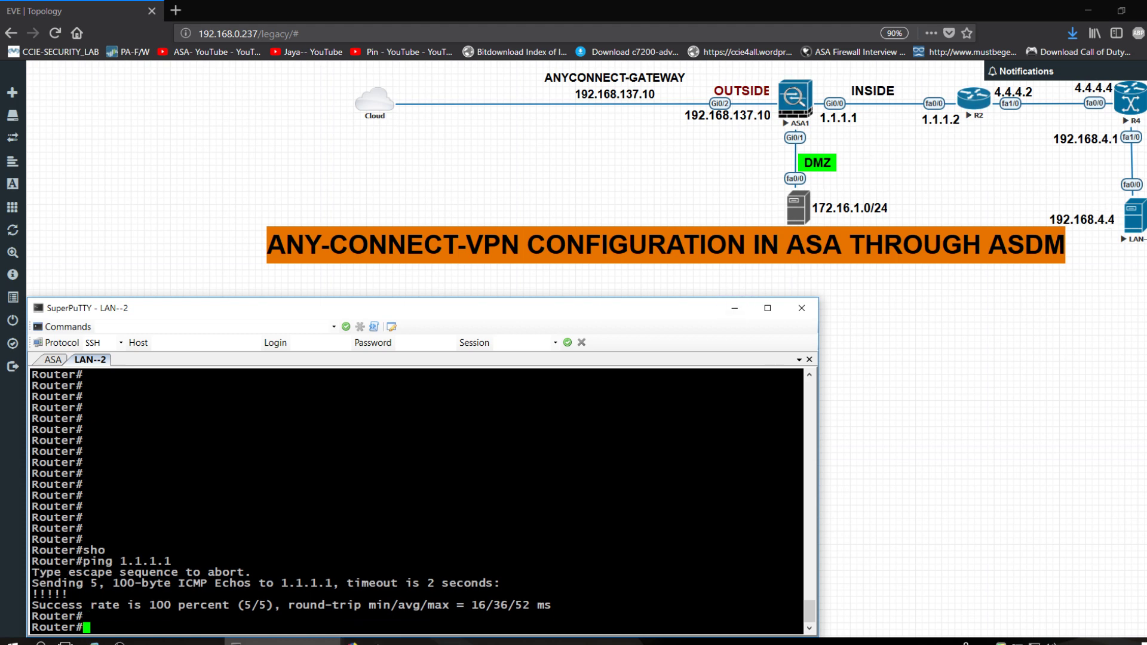
key("Return")
key("Return")
key("Return")
key("Return")
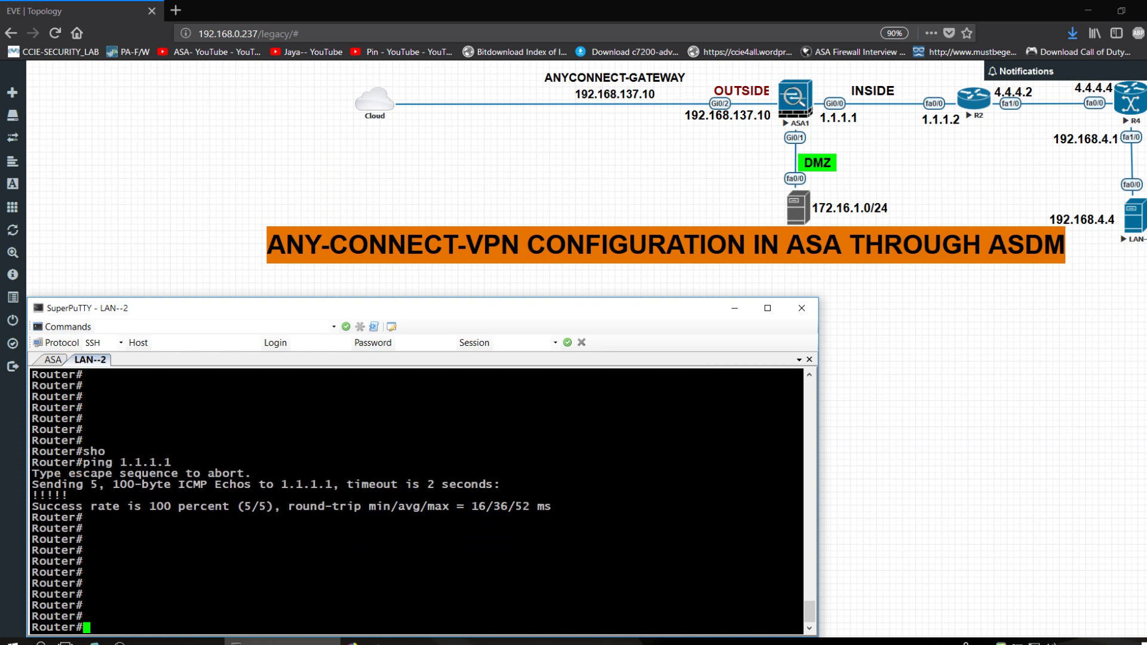
key("Return")
key("Return")
key("Return")
key("Return")
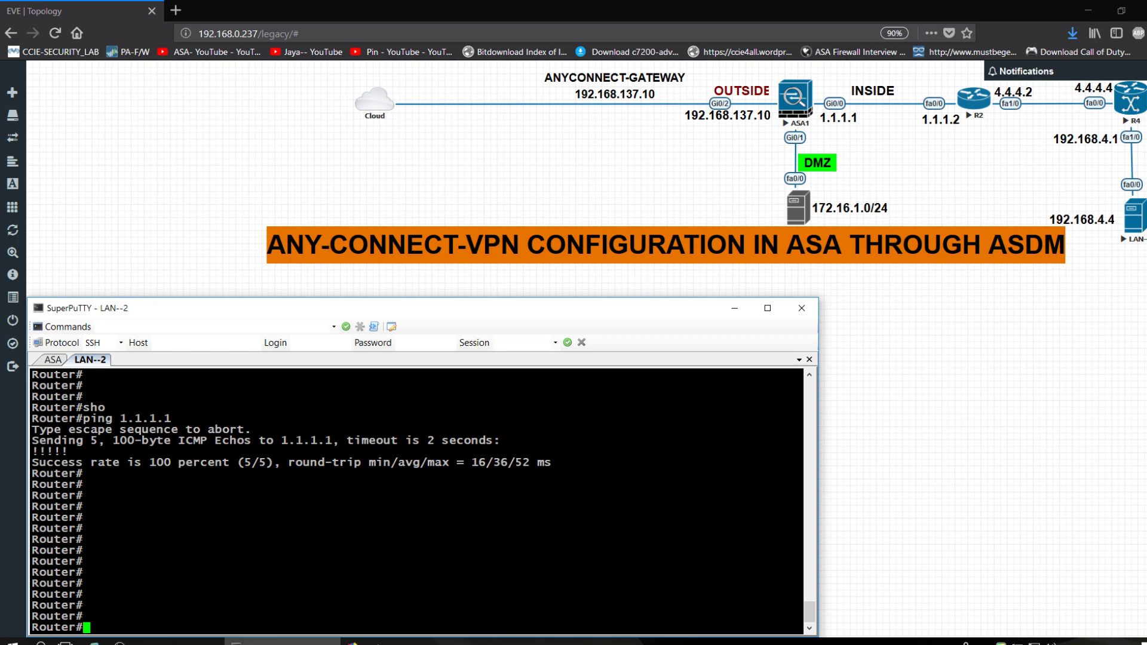
left_click(330, 643)
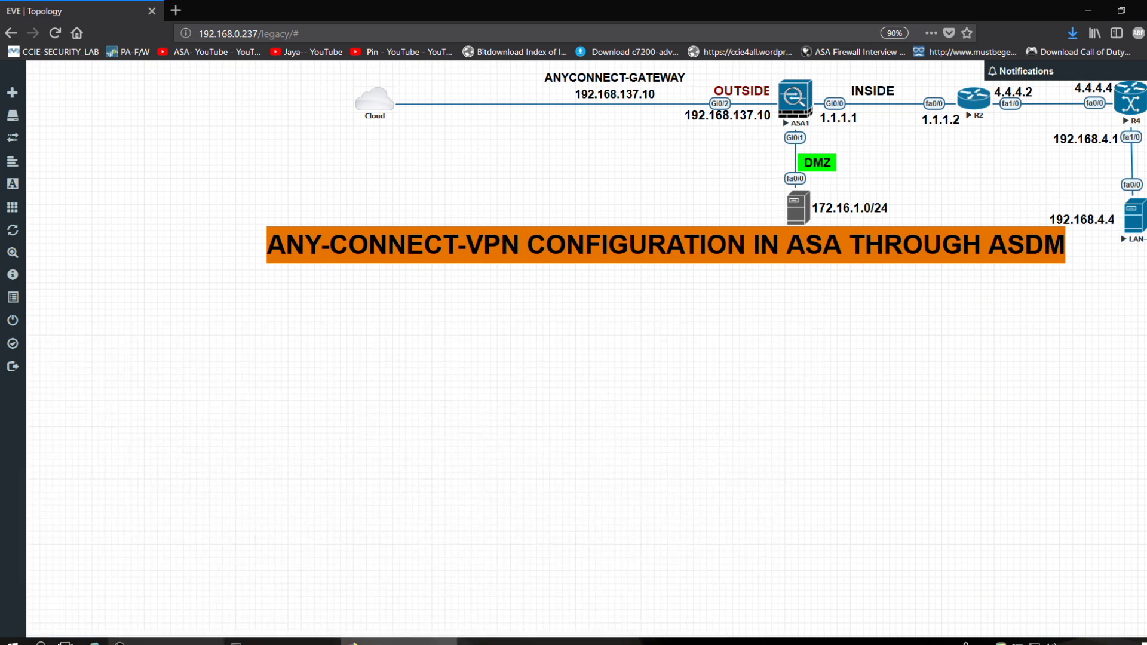
Step: Start the Cisco ASDM-IDM Launcher from the desktop and bring the LAN--2 terminal back over the topology
left_click(359, 643)
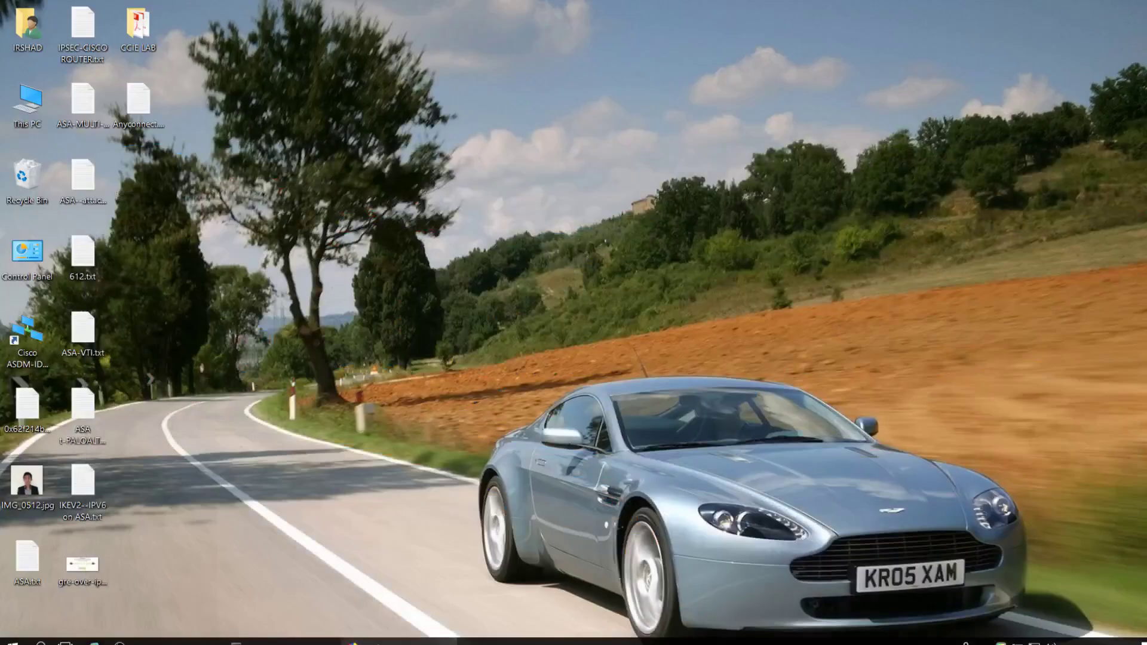
double_click(36, 344)
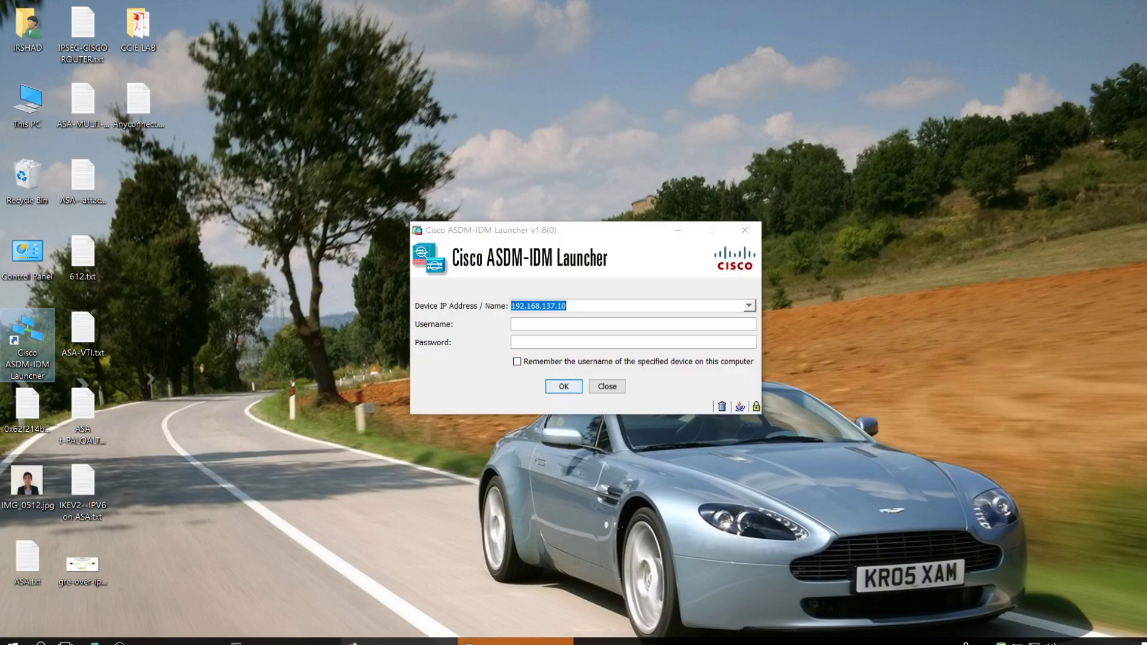
left_click(281, 642)
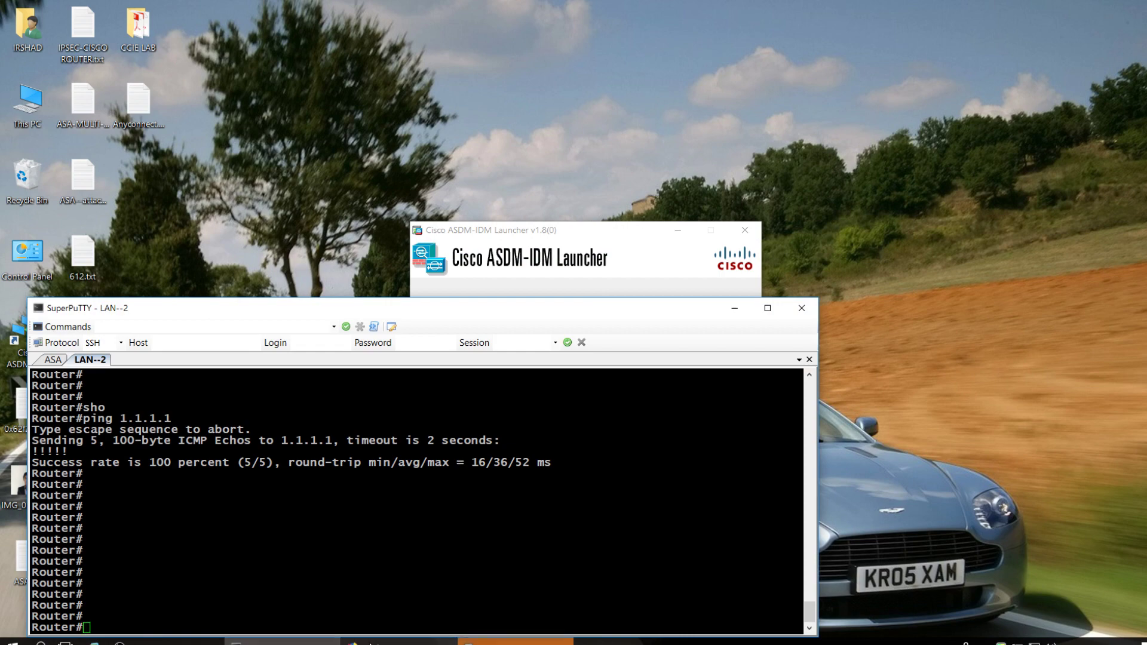
left_click(400, 642)
left_click(281, 642)
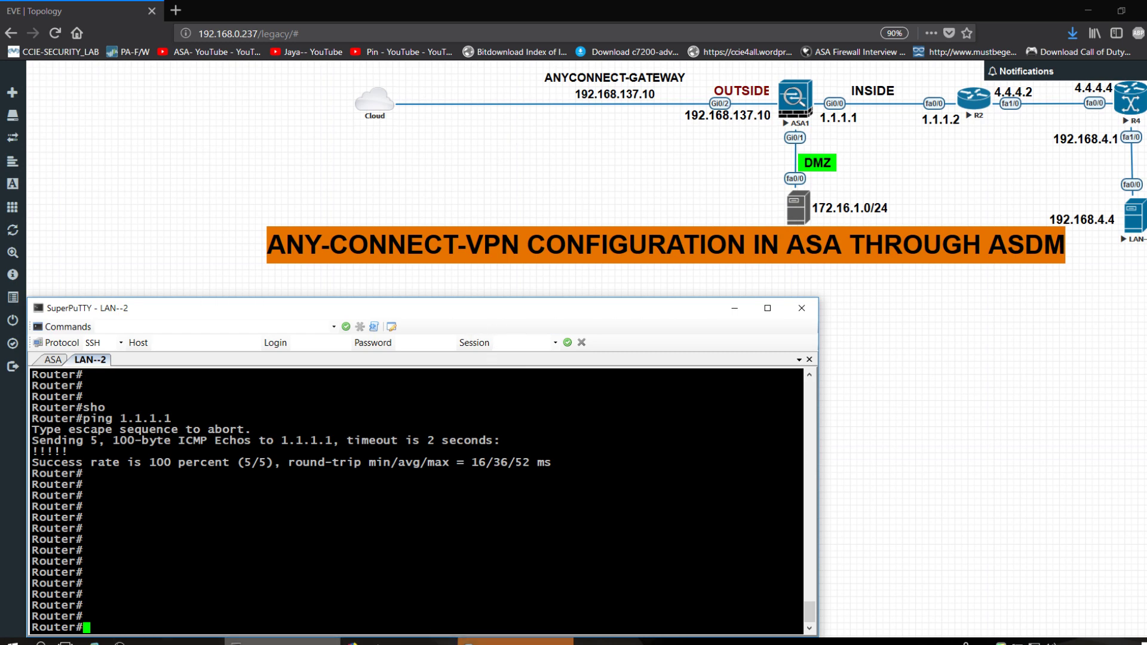
Step: On the ASA, run show running-config asdm to confirm the image disk0:/asdm-791.bin
left_click(50, 361)
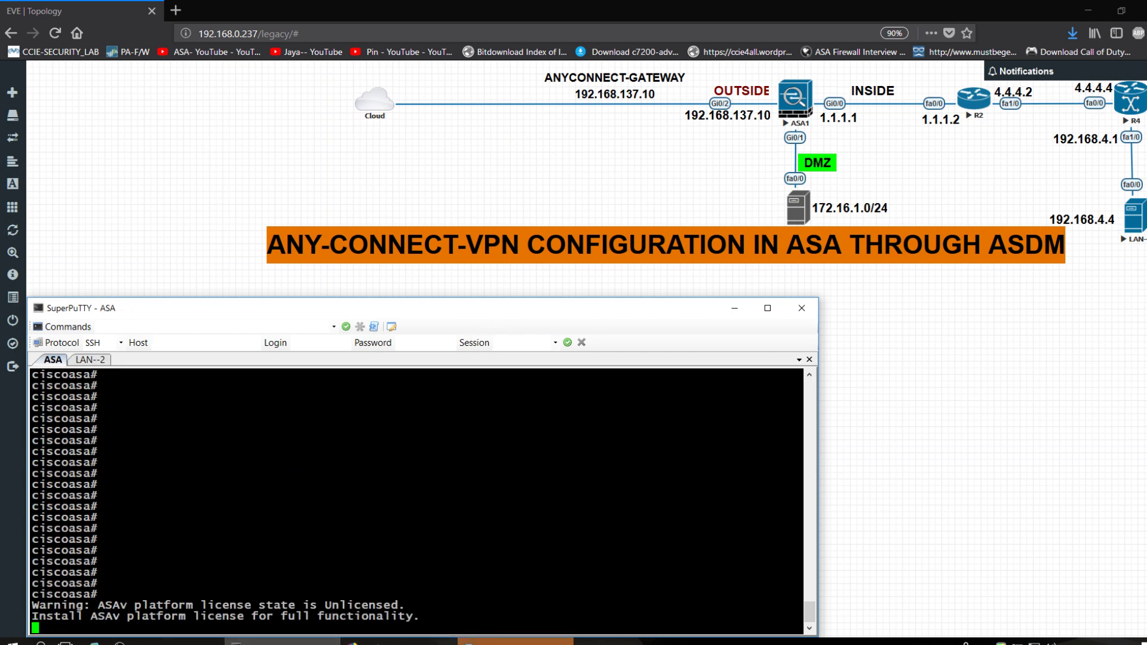
key("Return")
key("Return")
key("Return")
key("Return")
type("sho")
key("Tab")
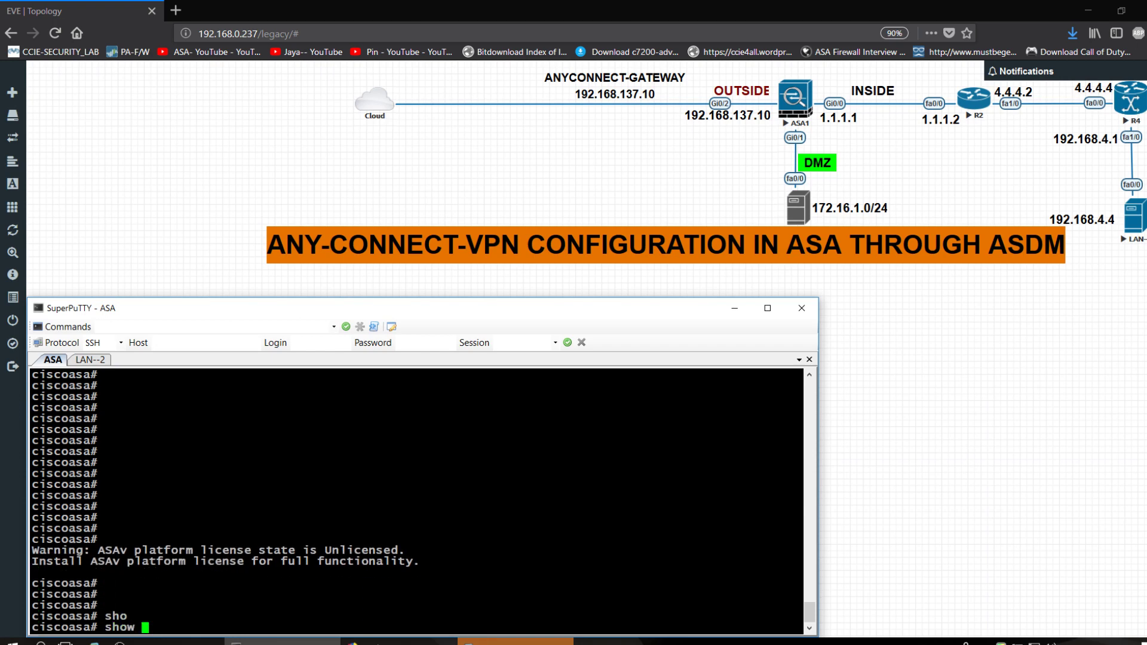
type("run")
key("Tab")
type("asdm")
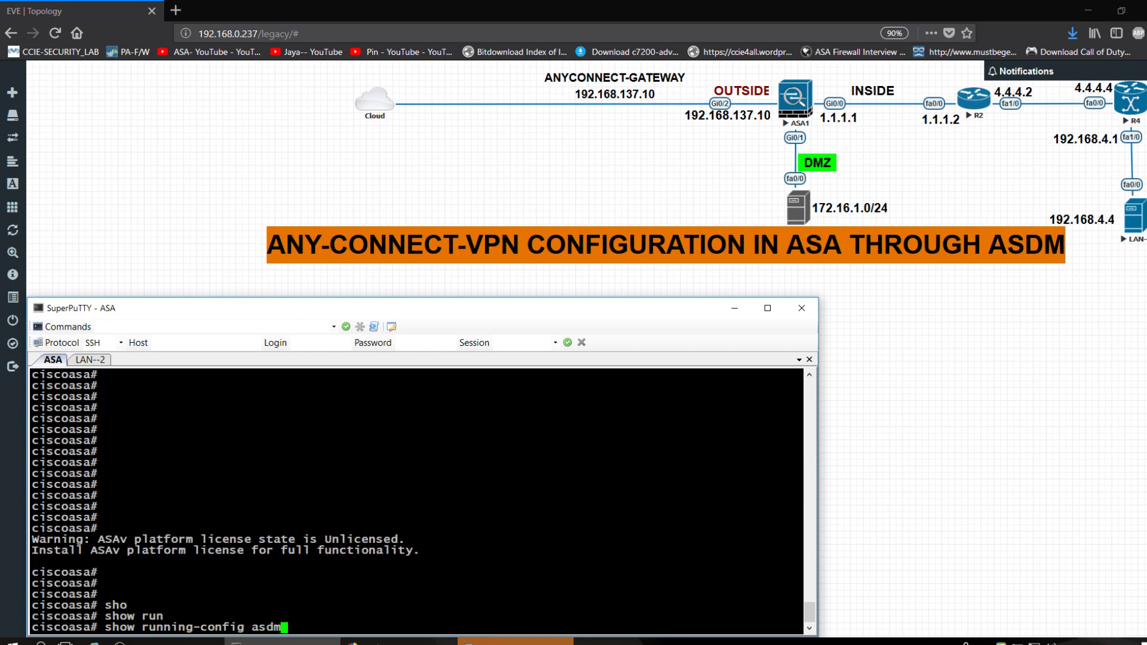
key("Return")
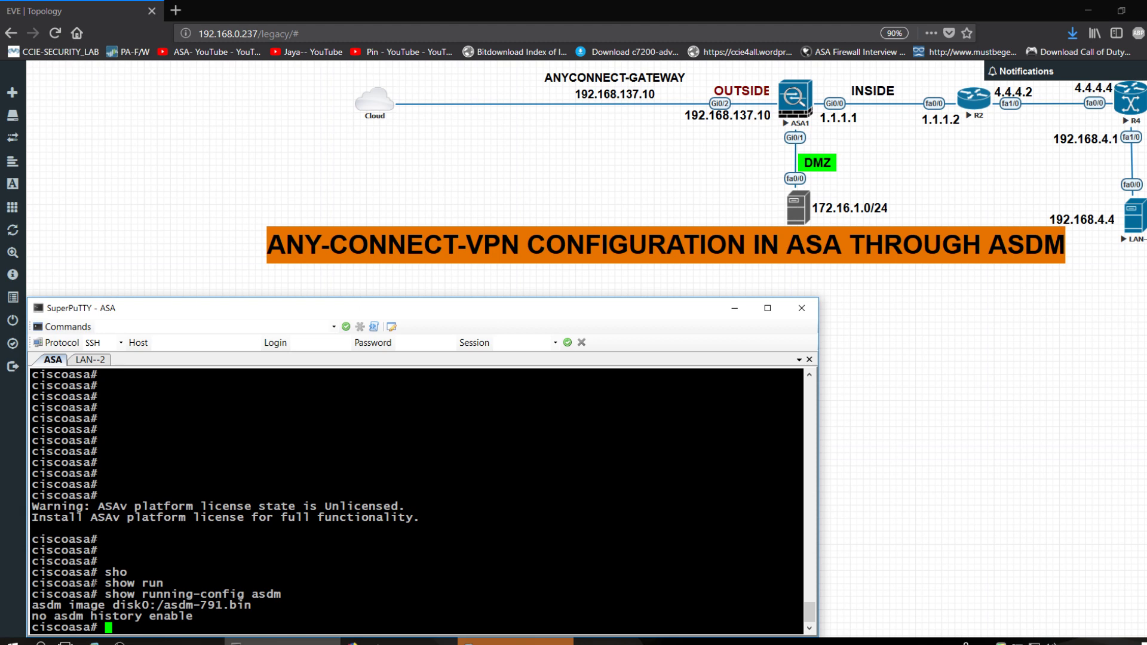
left_click_drag(68, 605, 802, 605)
left_click(801, 605)
Step: Run show running-config http to confirm HTTP access from 192.168.137.1 on OUTSIDE
type("sho")
key("Tab")
type("run")
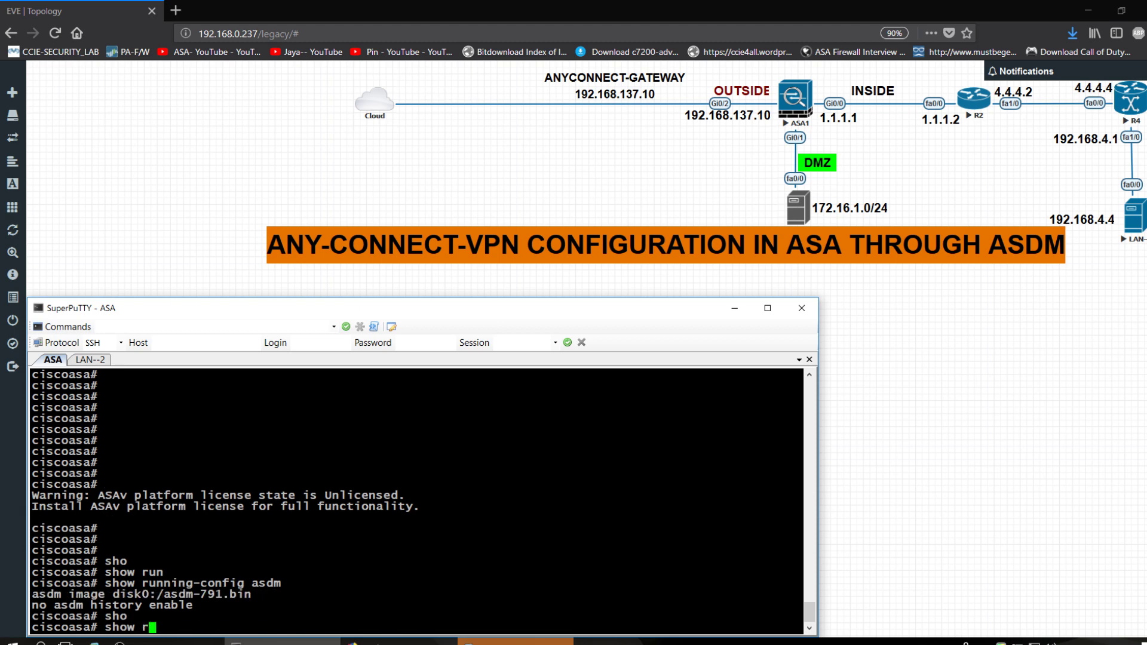
key("Tab")
type("as")
key("BackSpace")
key("BackSpace")
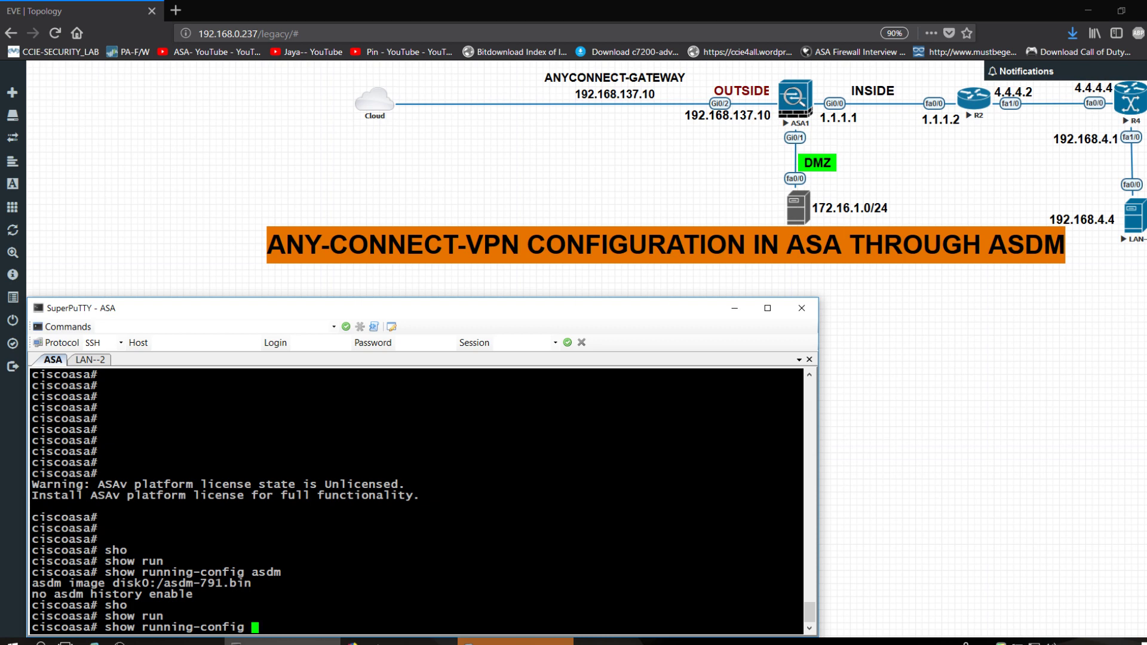
type("htt")
key("Tab")
key("Return")
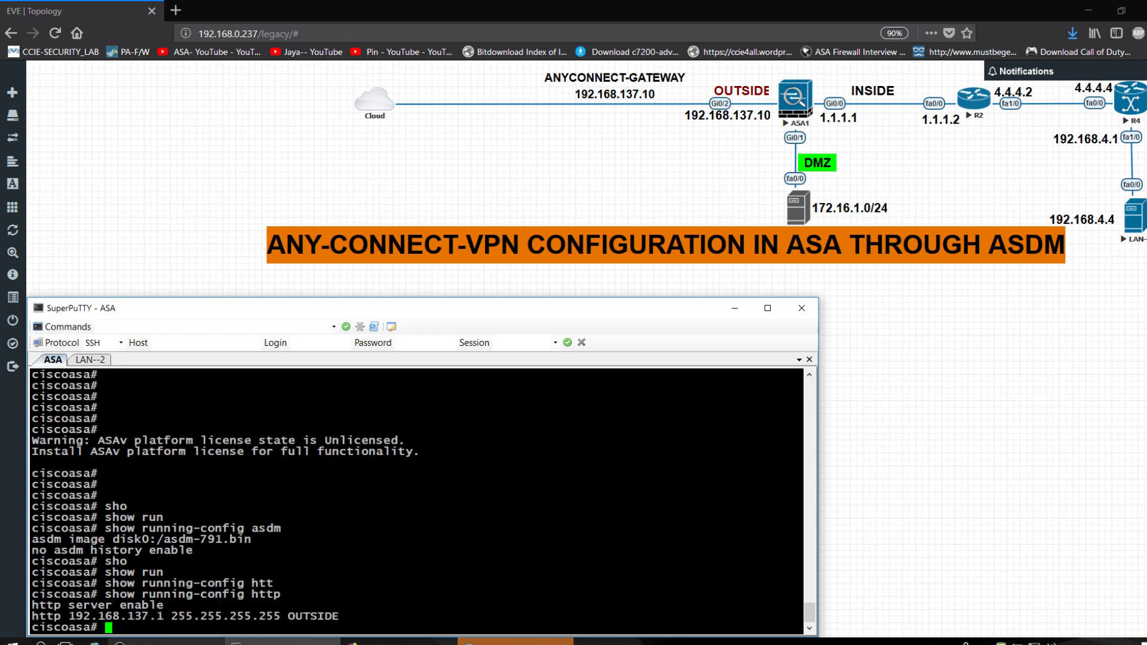
left_click_drag(127, 616, 154, 616)
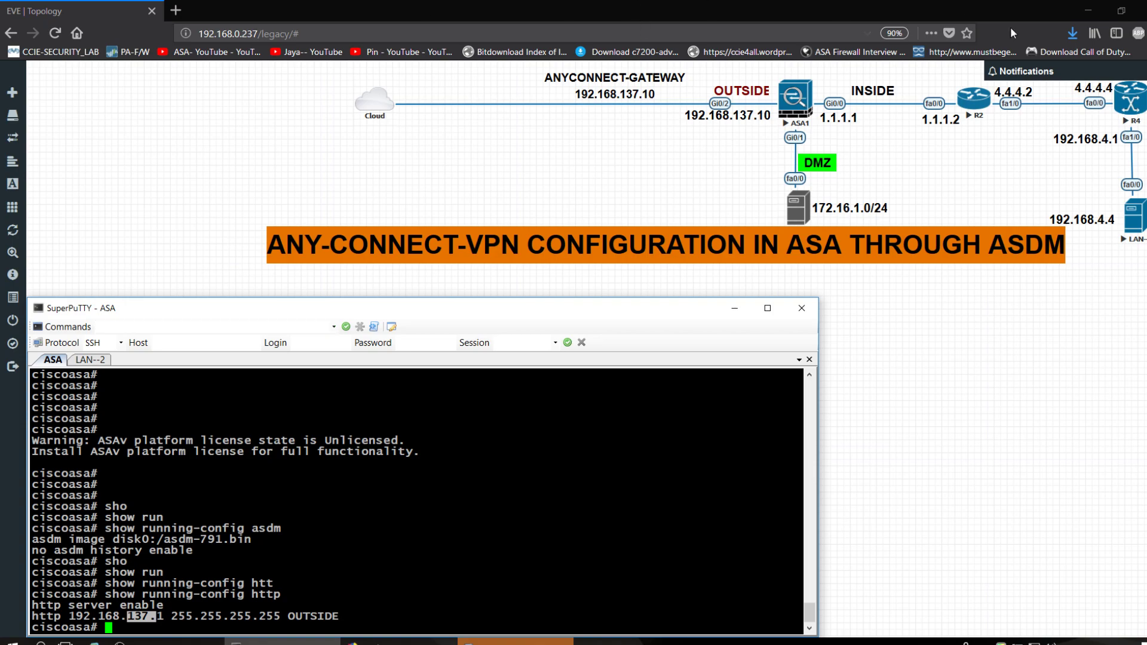
Step: Bring the ASDM-IDM Launcher in front of the EVE topology and move it lower
left_click(1091, 9)
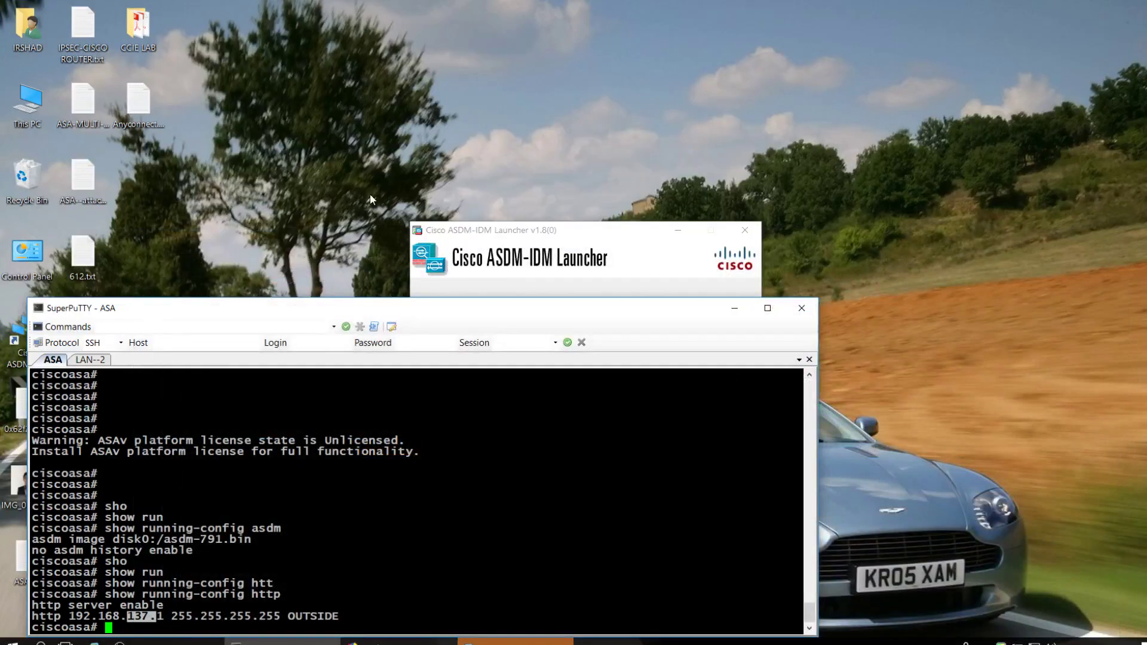
left_click(515, 643)
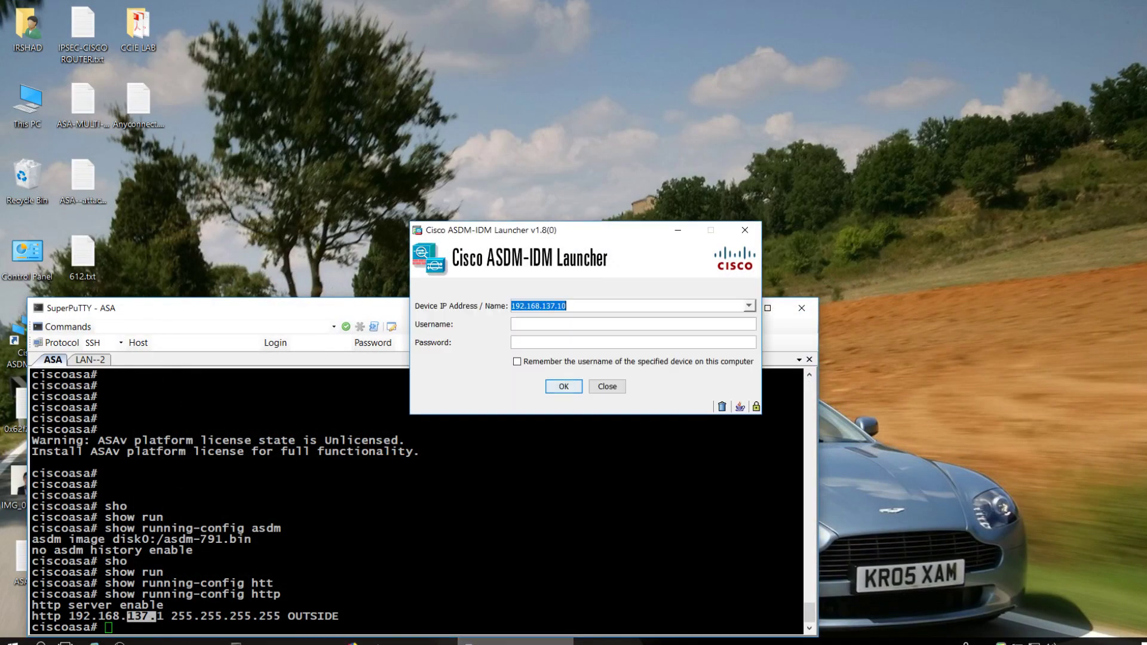
left_click(353, 642)
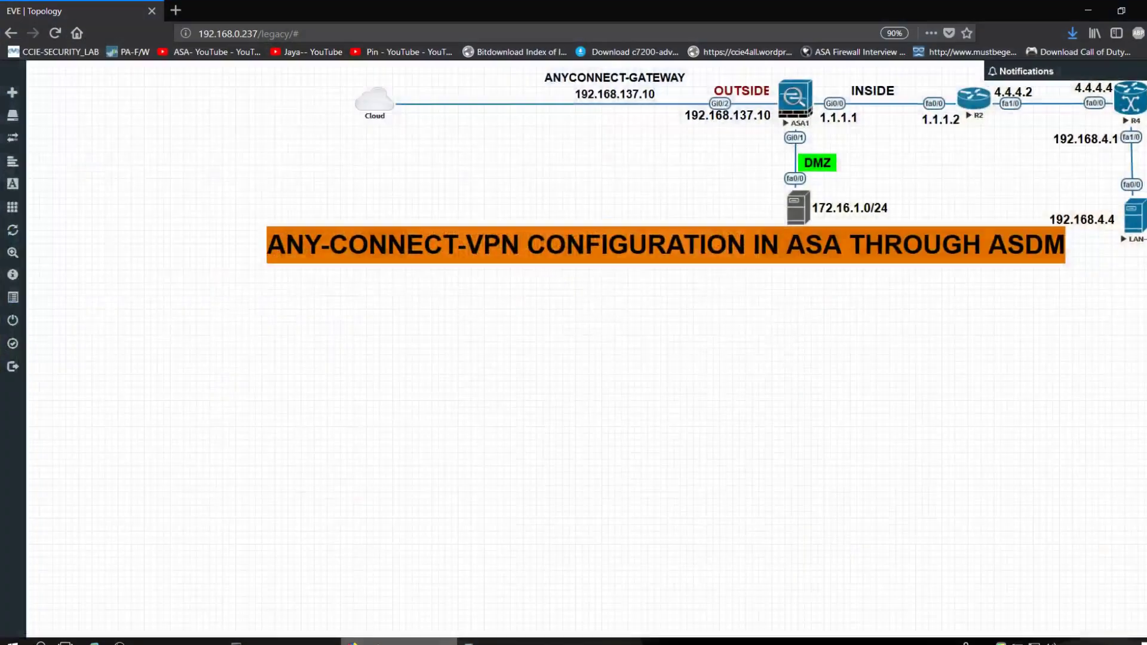
left_click(515, 642)
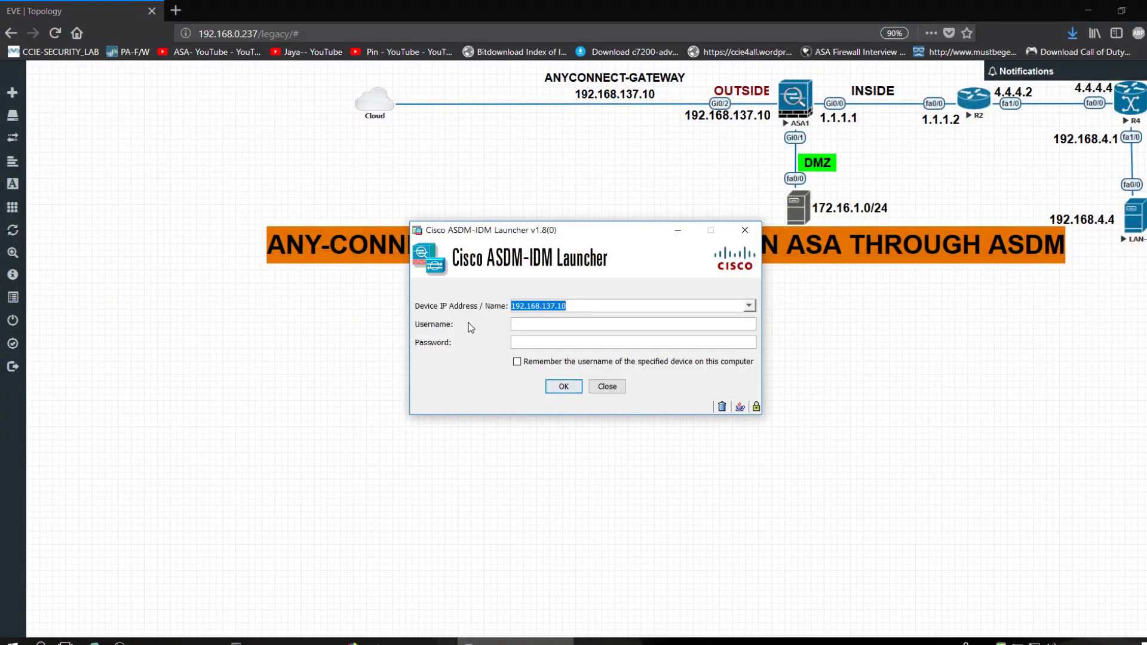
left_click_drag(506, 235, 471, 313)
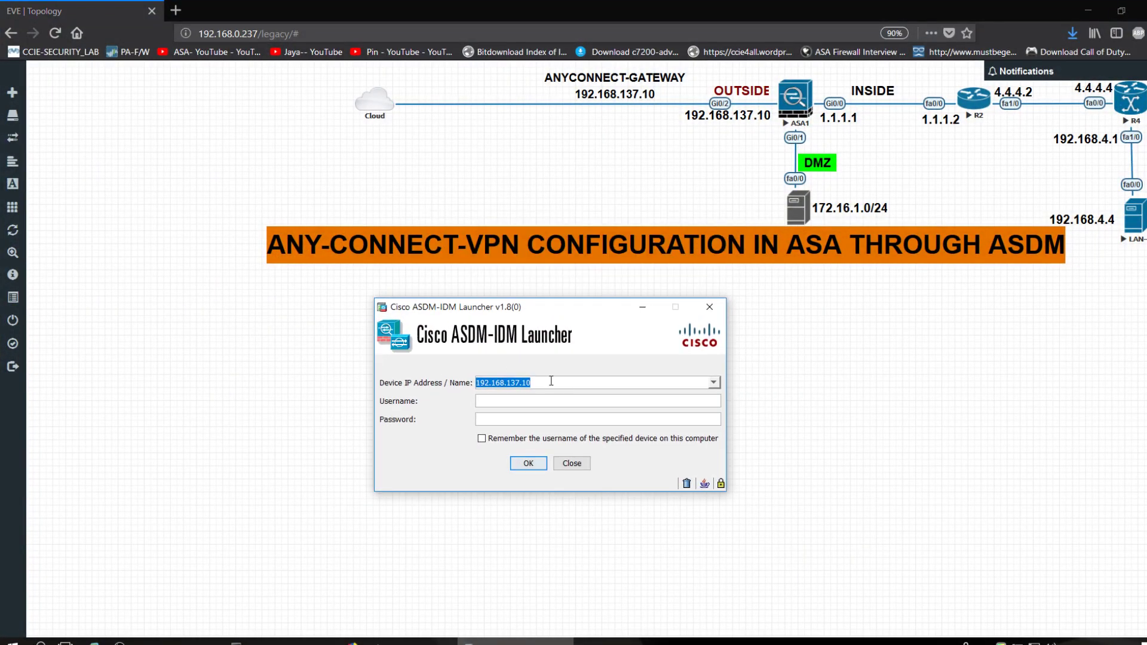
Step: Log in with the admin username and password, accept the security warning, and return to the ASA terminal
left_click(572, 405)
key("Tab")
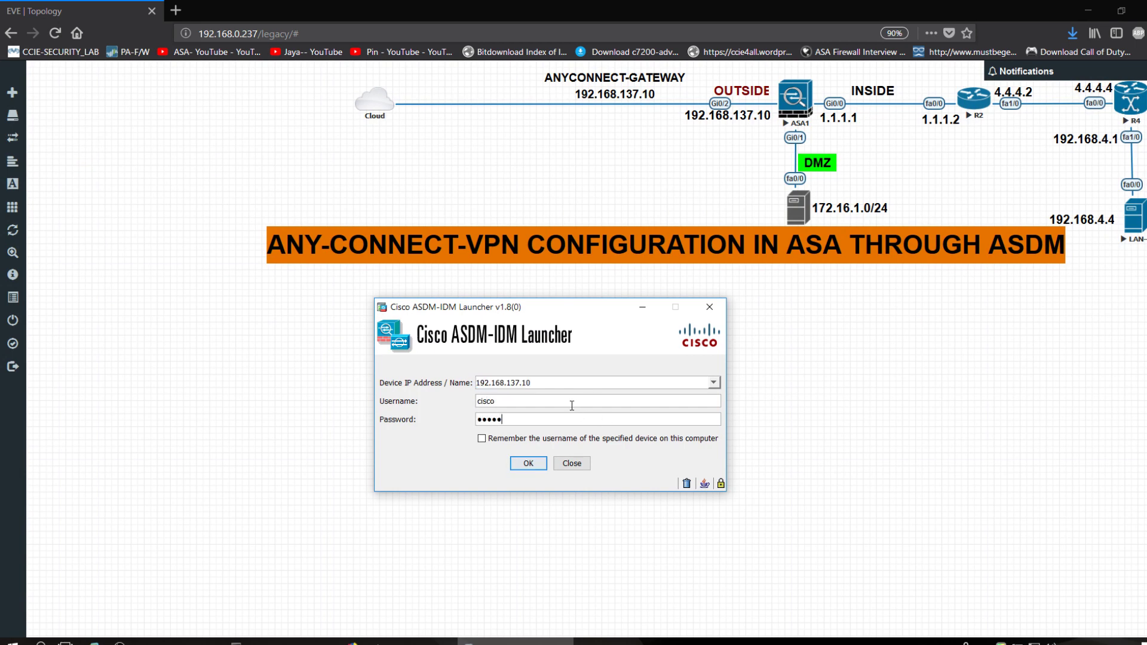
key("Return")
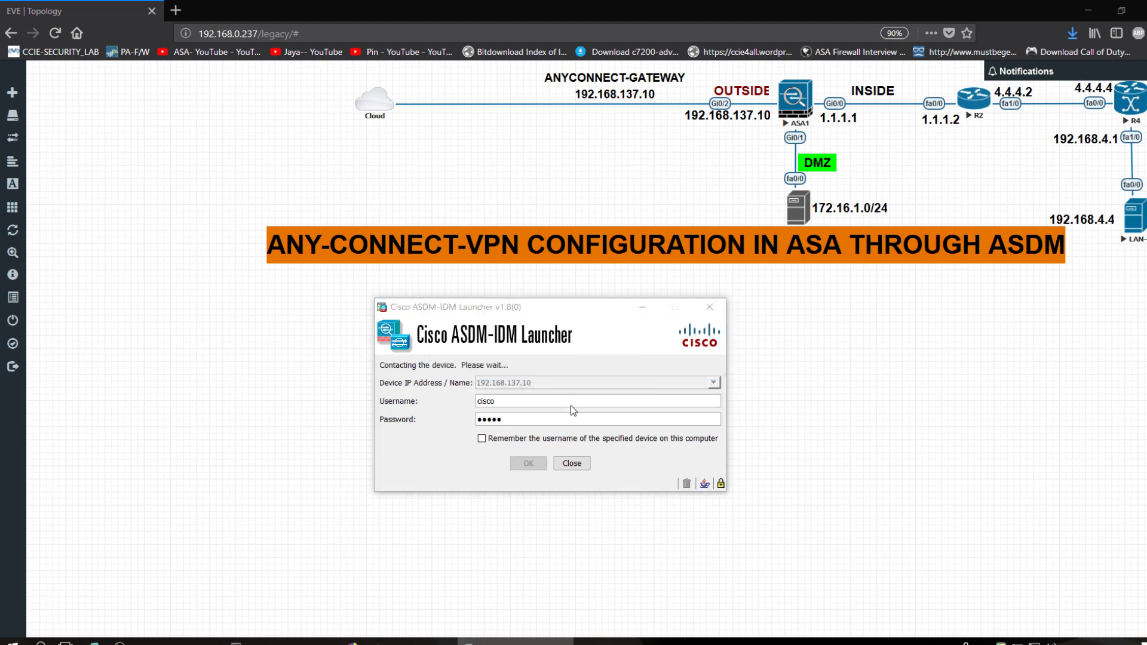
left_click(662, 367)
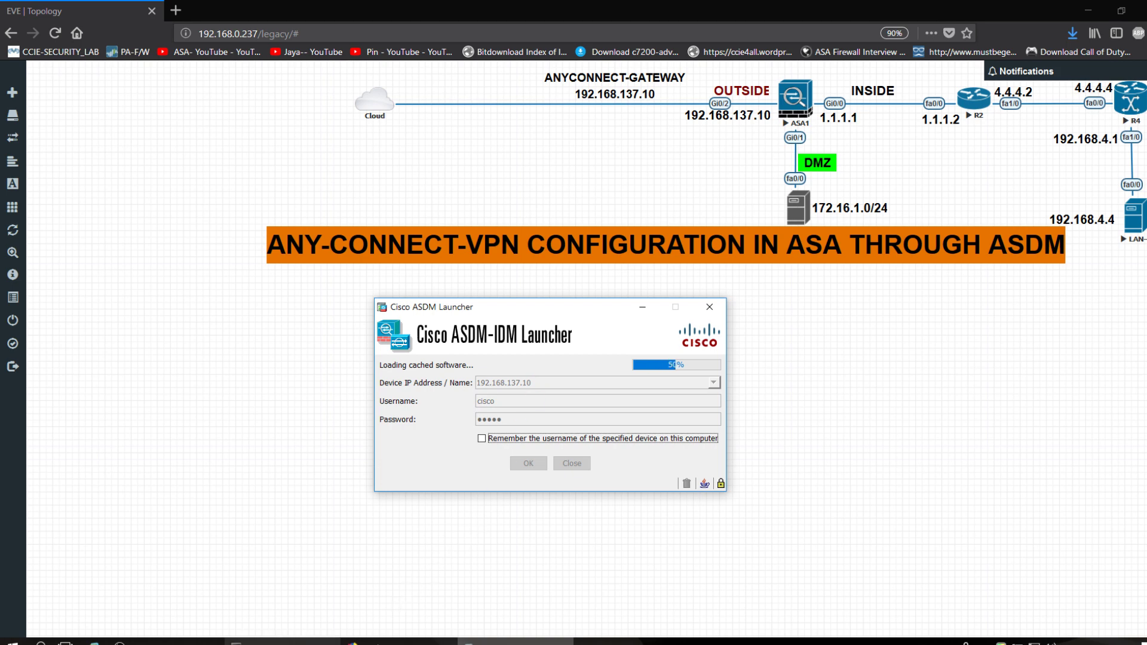
left_click(515, 643)
left_click(142, 616)
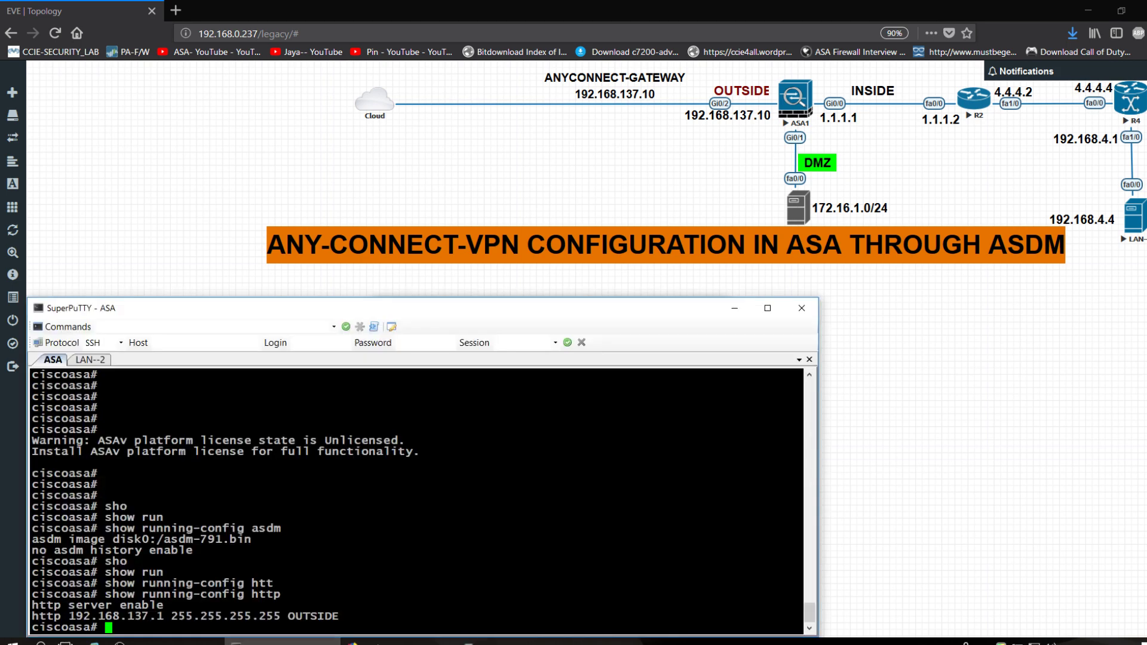
Step: Ping 192.168.4.4 from the ASA with 100 percent success, then minimize SuperPuTTY
key("Return")
key("Return")
key("Return")
key("Return")
type("ping")
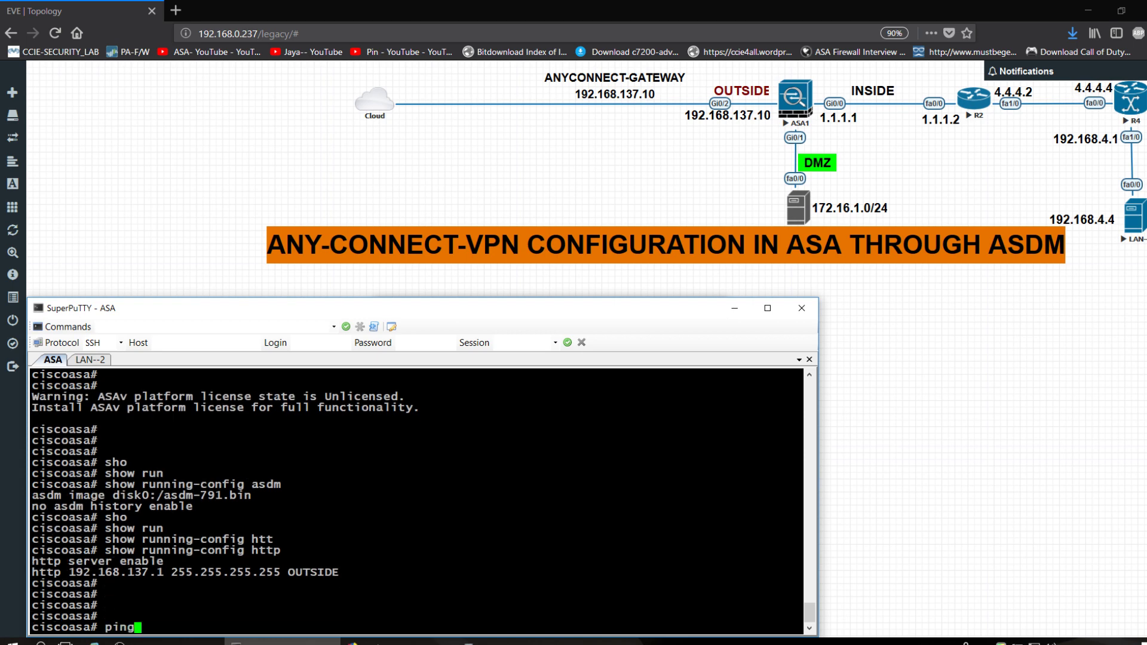
type(" 192.168.4.4")
key("Return")
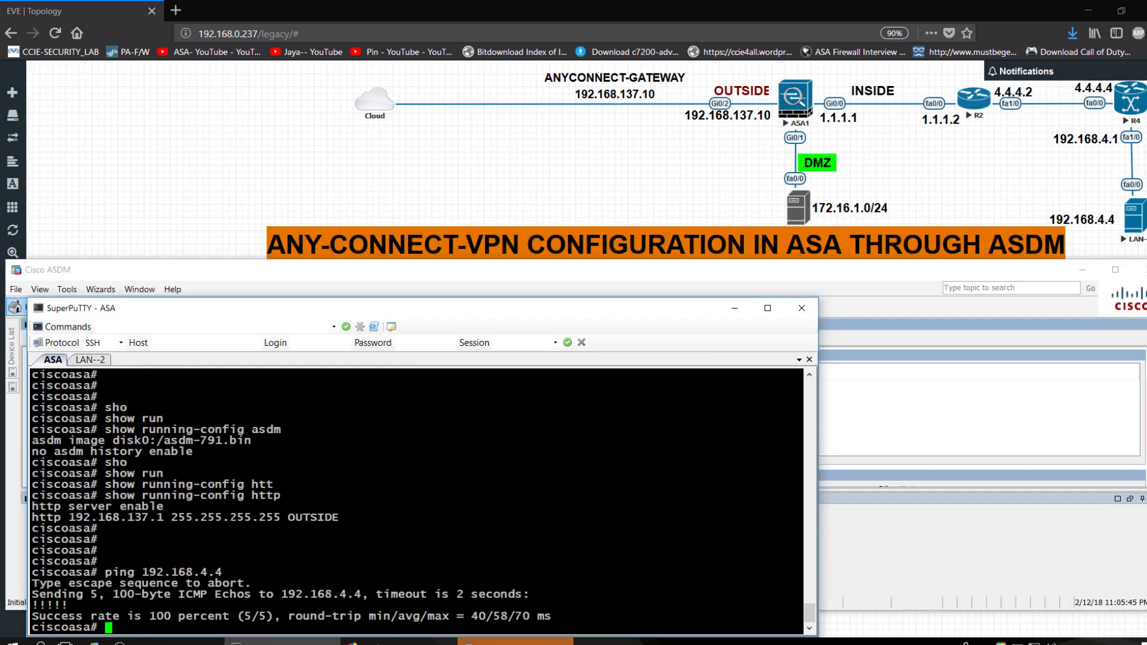
left_click(734, 309)
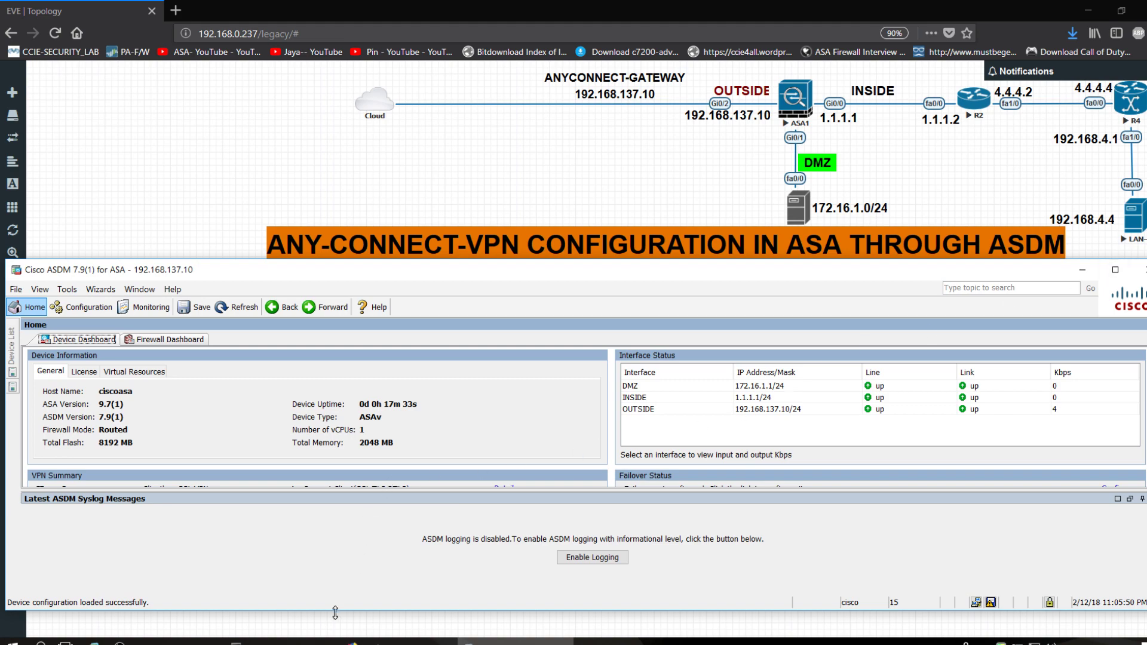
Step: Stretch the ASDM window to full height and open Wizards > VPN Wizards
left_click_drag(336, 613, 331, 642)
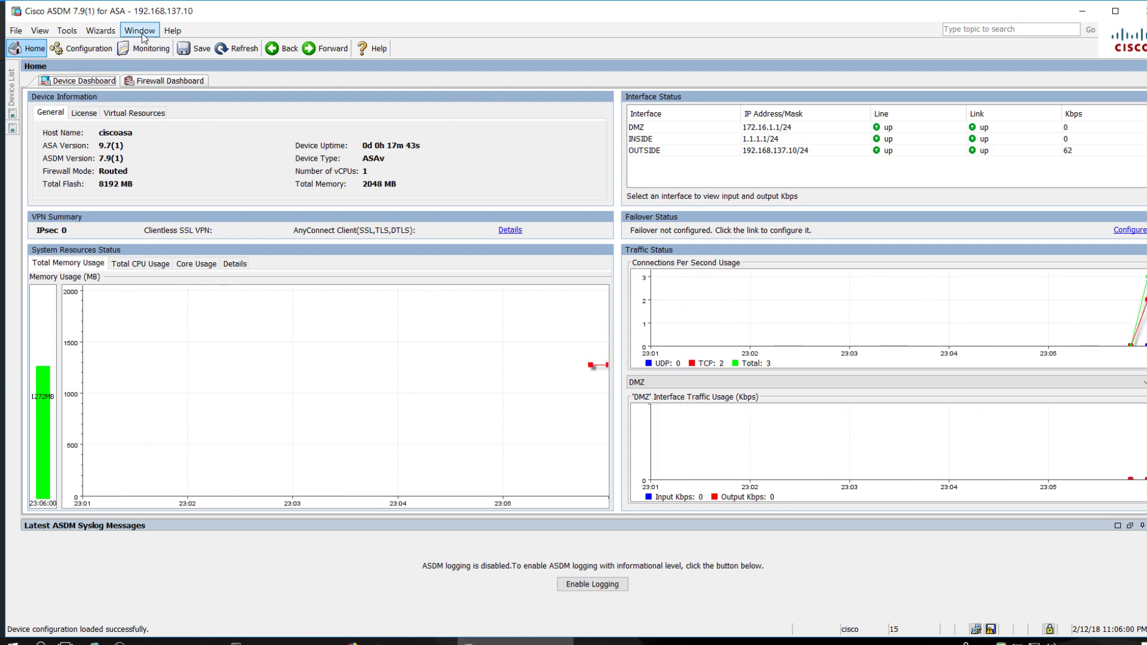
left_click(101, 30)
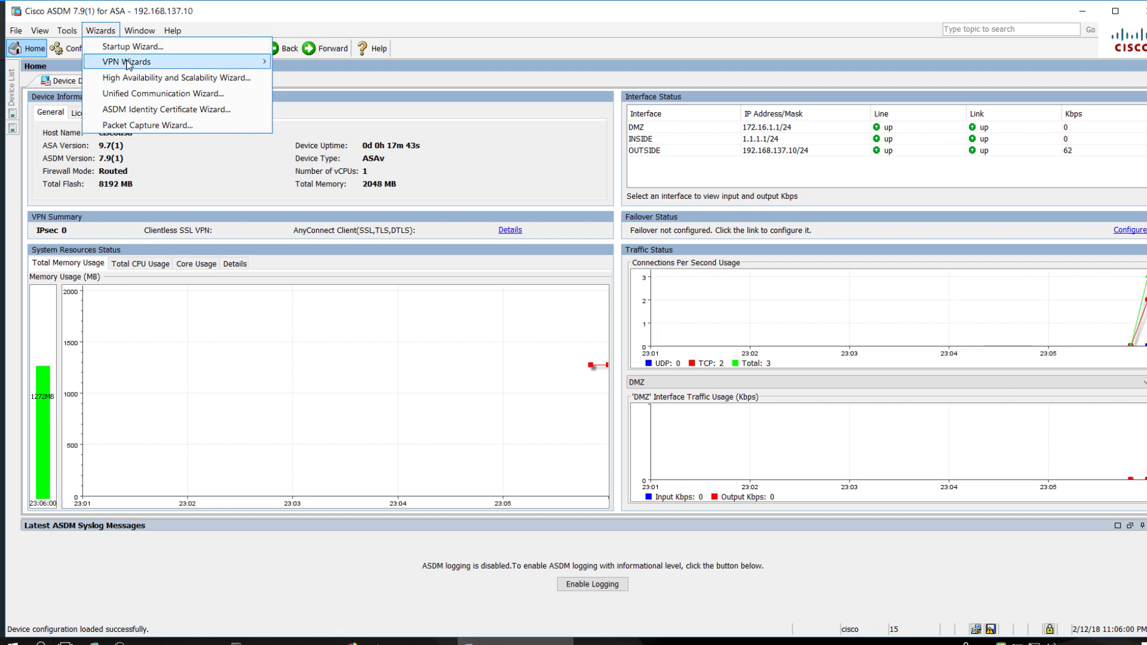
mouse_move(129, 64)
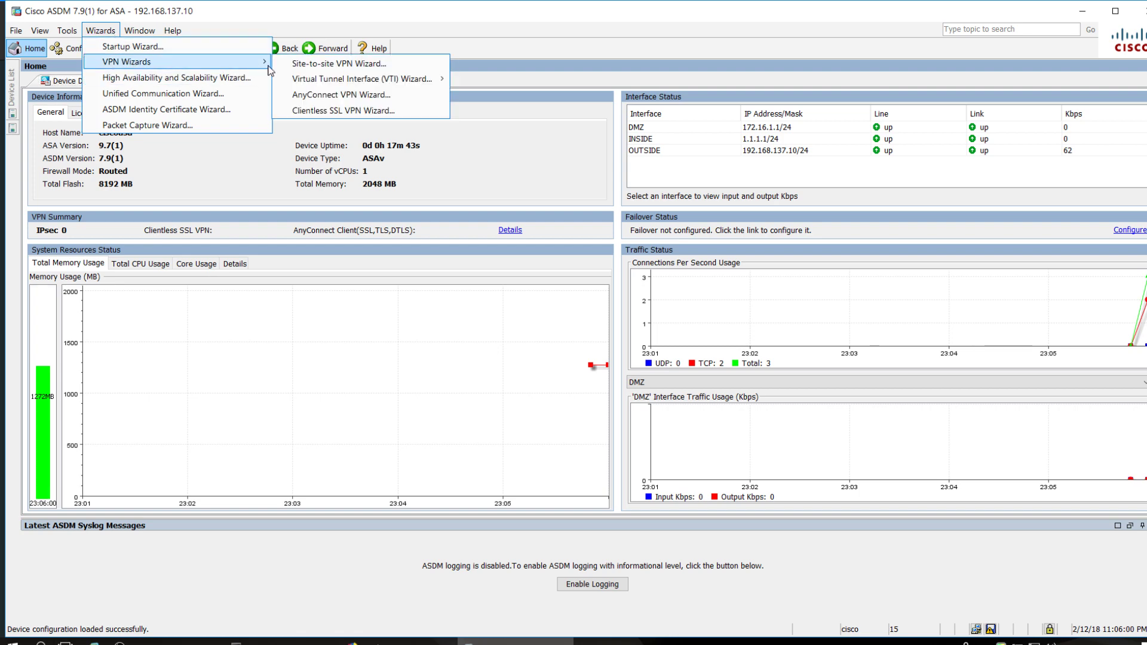
Step: Launch the AnyConnect VPN Wizard, name the profile ANY-CONNECT, and set OUTSIDE as the access interface
left_click(317, 96)
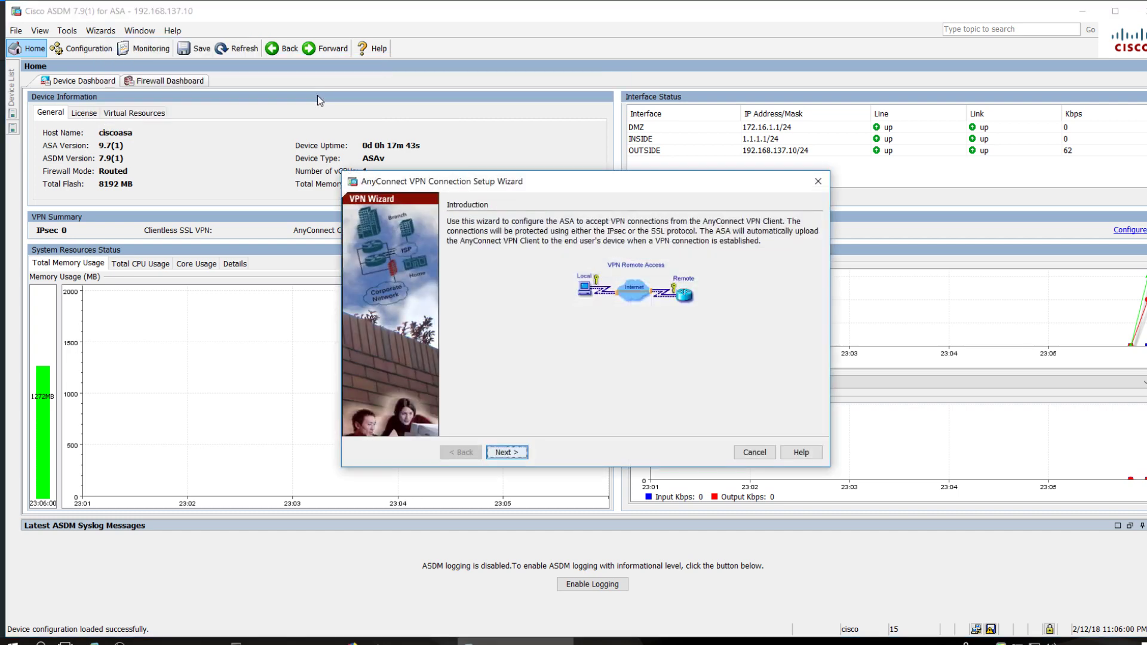
left_click(507, 452)
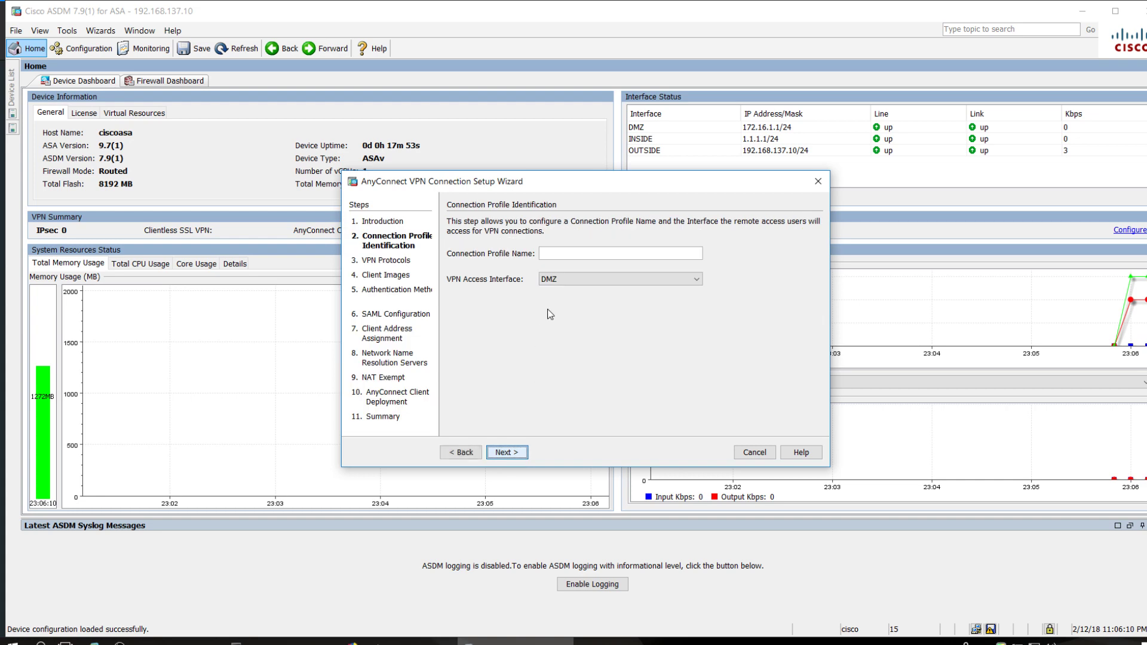
left_click(575, 256)
type("ANY-CONNE")
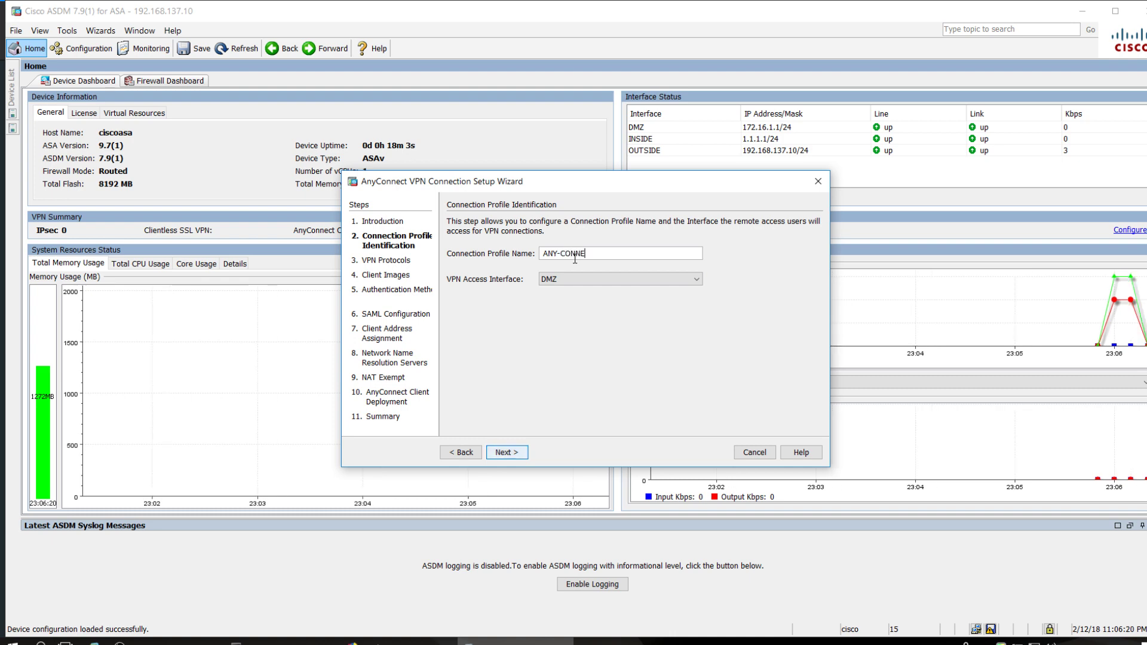
type("CT")
left_click(590, 281)
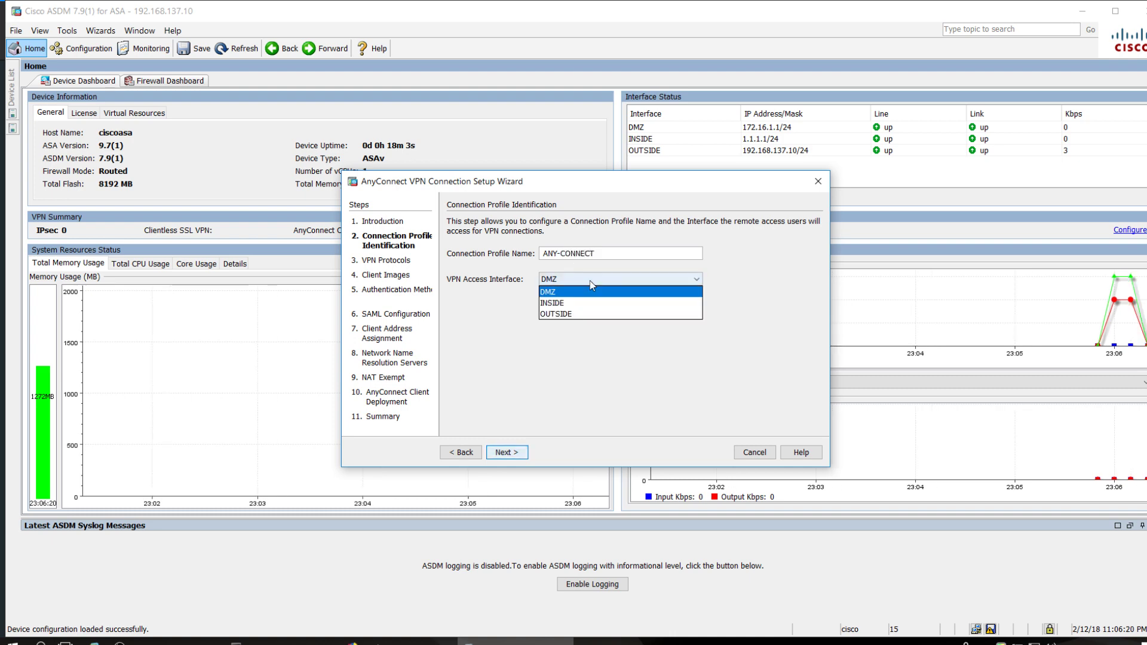
left_click(589, 314)
left_click(399, 641)
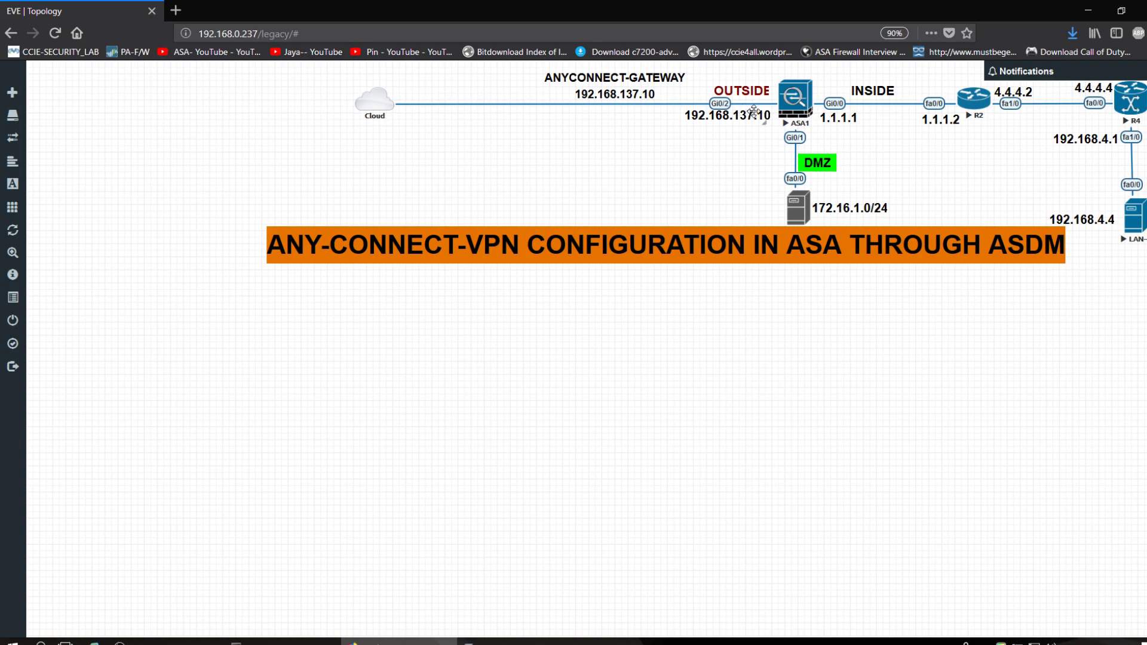
key("alt+Tab")
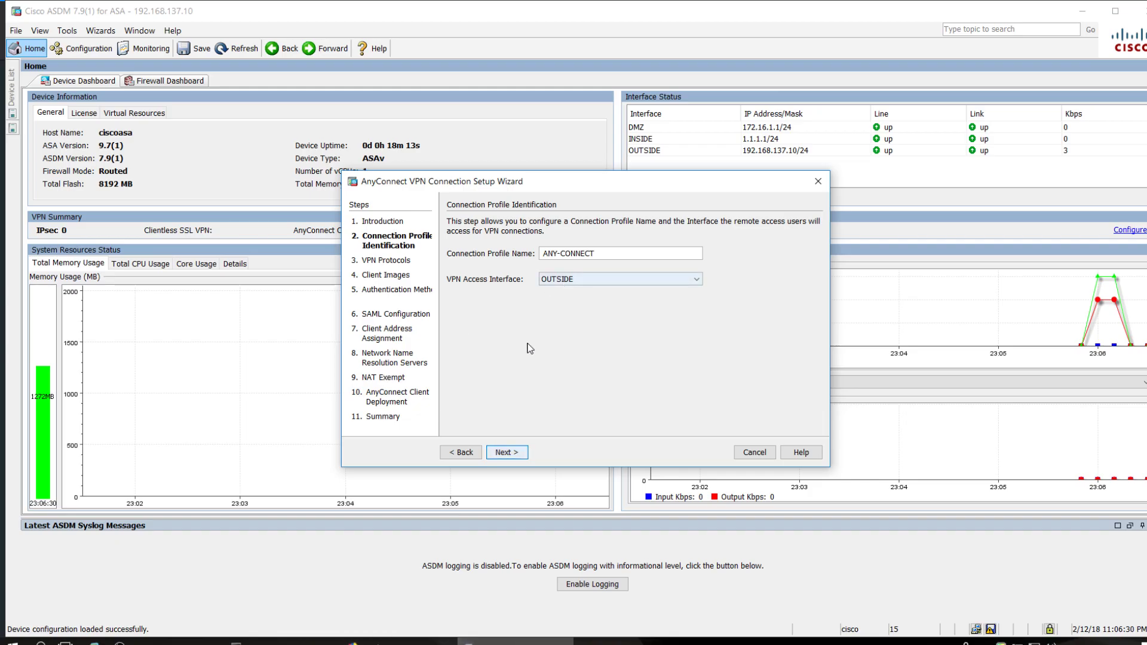
Step: Clear IPsec so only SSL remains, advance to Client Images, and begin adding a client image
left_click(506, 453)
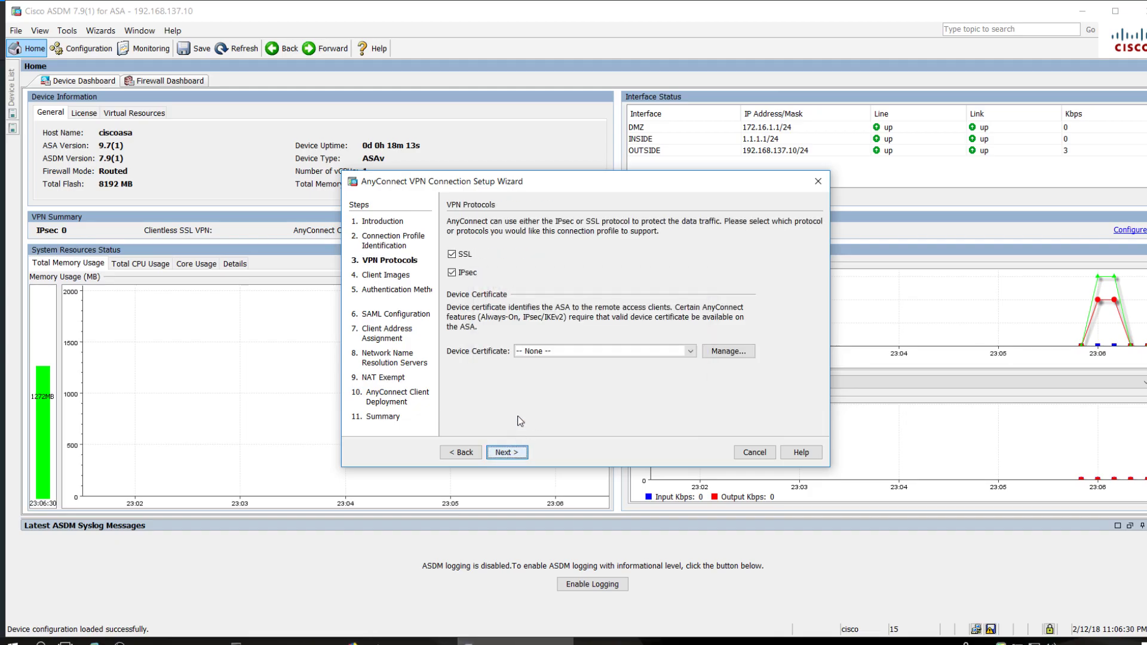
left_click(455, 273)
left_click(507, 453)
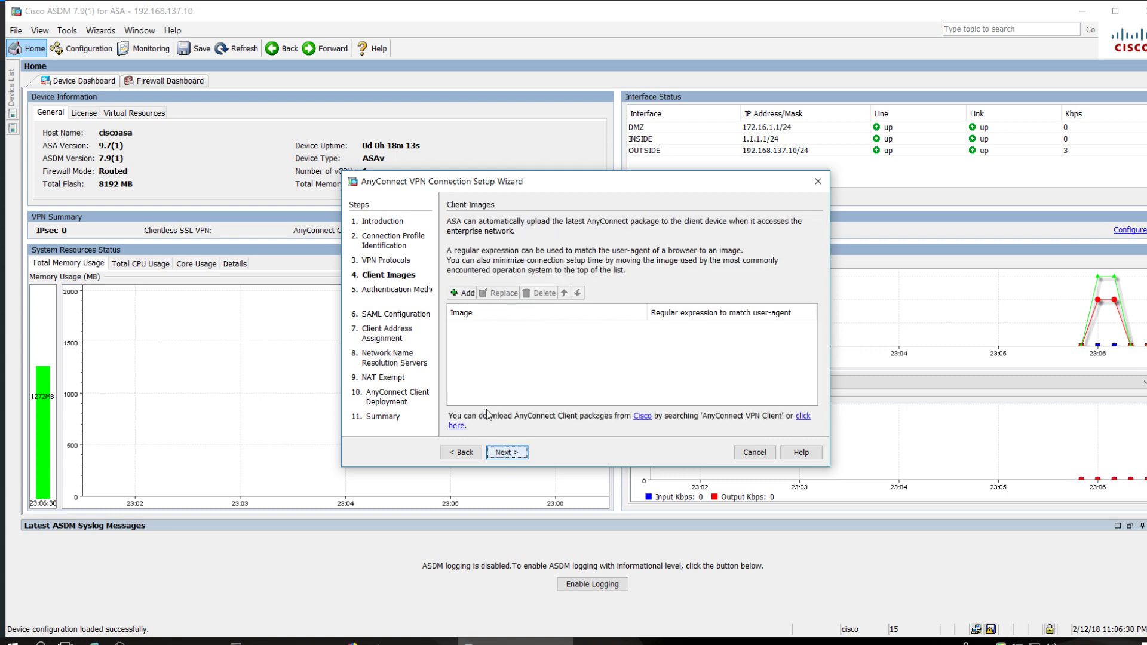
left_click(467, 294)
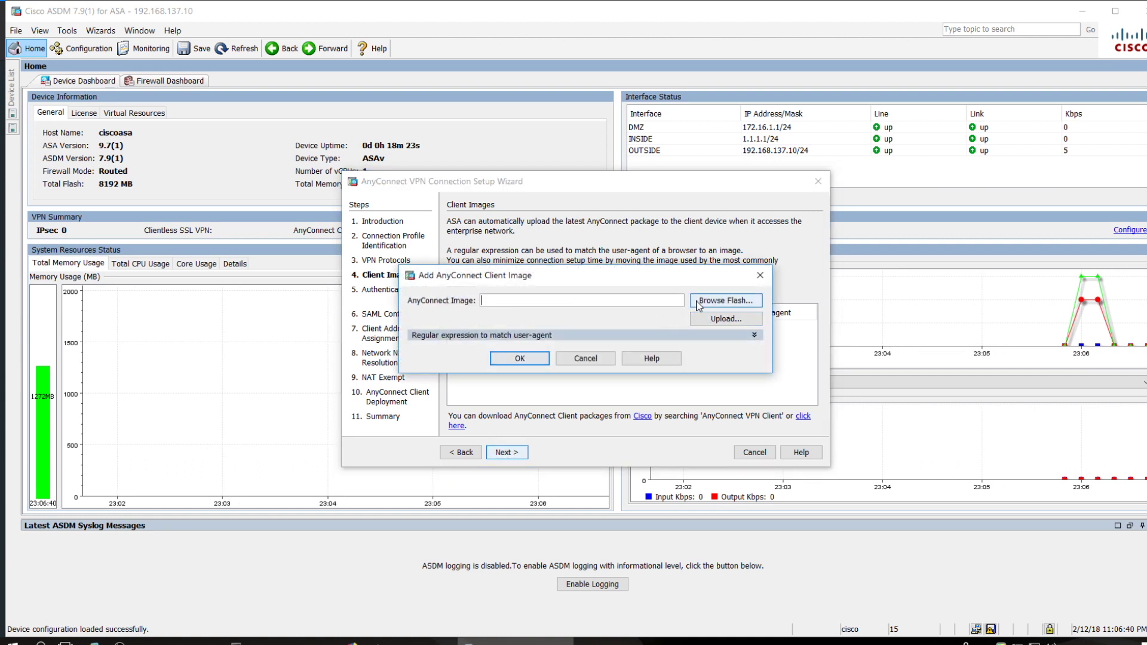
Step: Run show disk0: on the ASA, see only asdm-791.bin listed, and return to ASDM's dialog
left_click(237, 643)
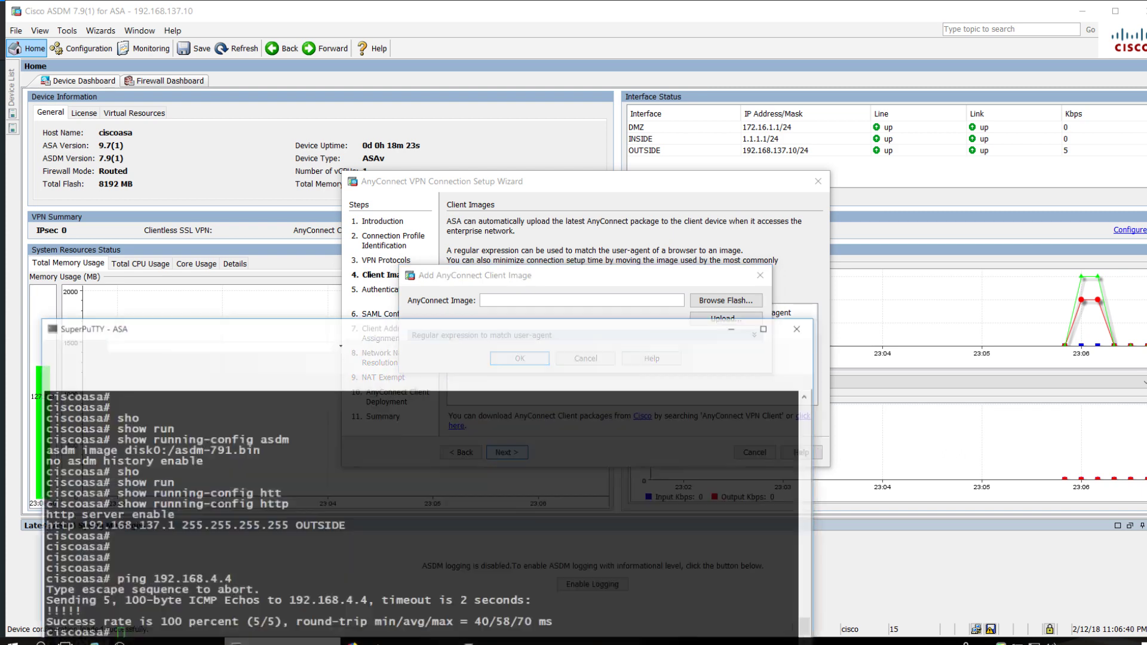
type("sho")
key("Tab")
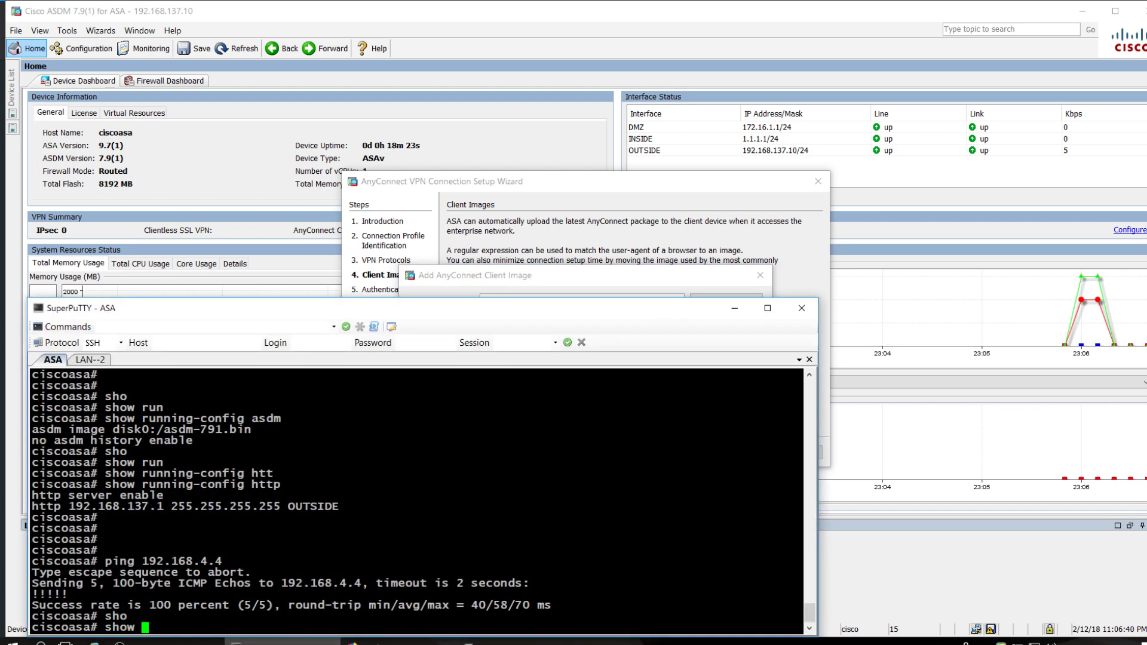
type("dis")
key("Tab")
key("Return")
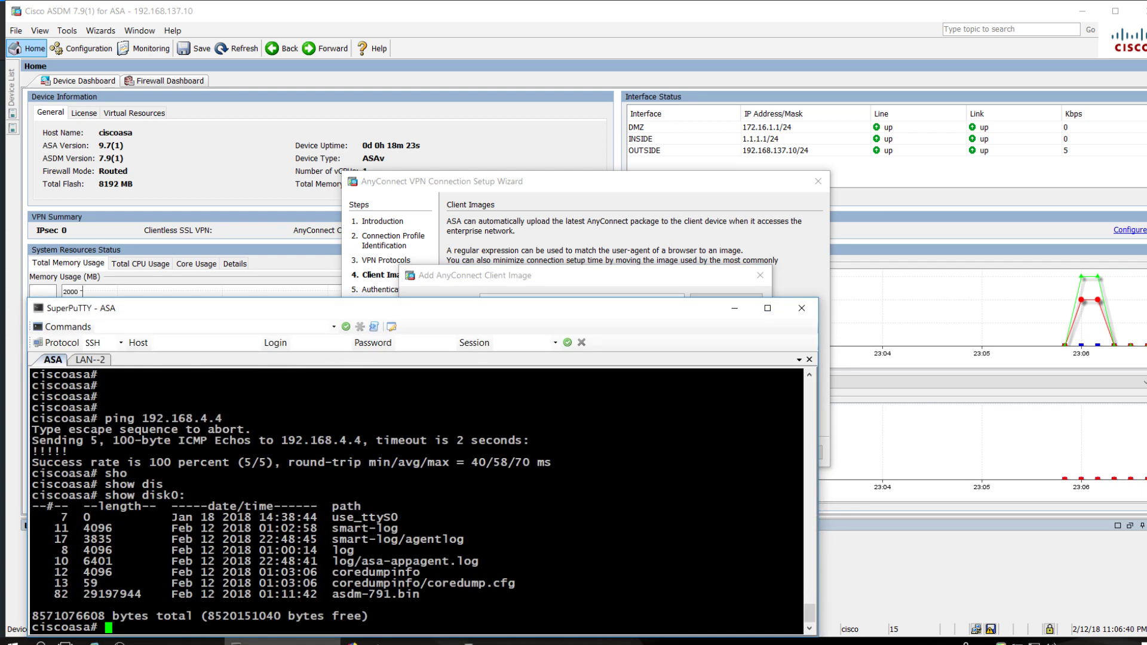
left_click_drag(794, 605, 306, 540)
left_click_drag(281, 529, 53, 517)
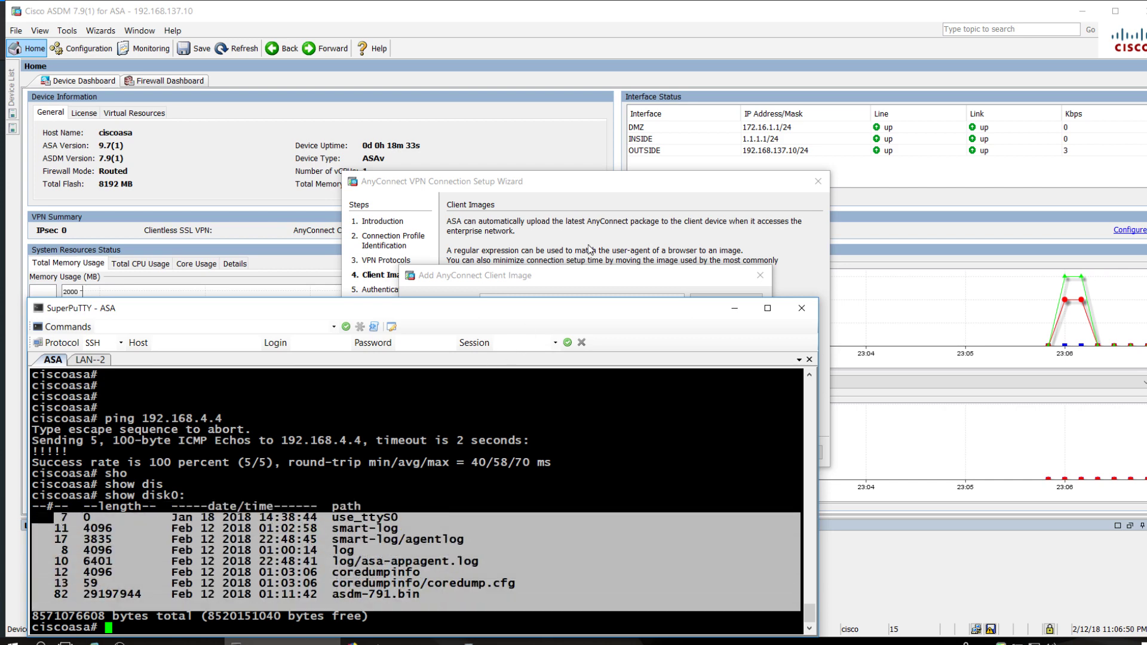
left_click(597, 283)
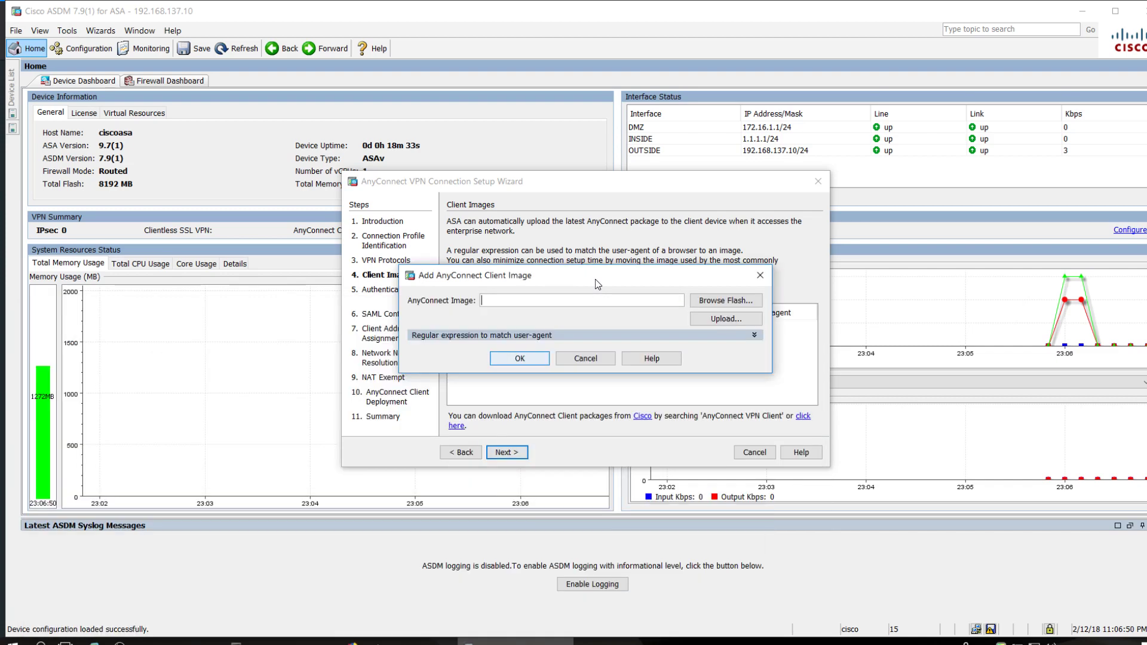
Step: Pick anyconnect-win-4.5.04029-webdeploy-k9.pkg from D:\EVE-NG\Cisco-ASA Firewall as the local file to upload
left_click(726, 318)
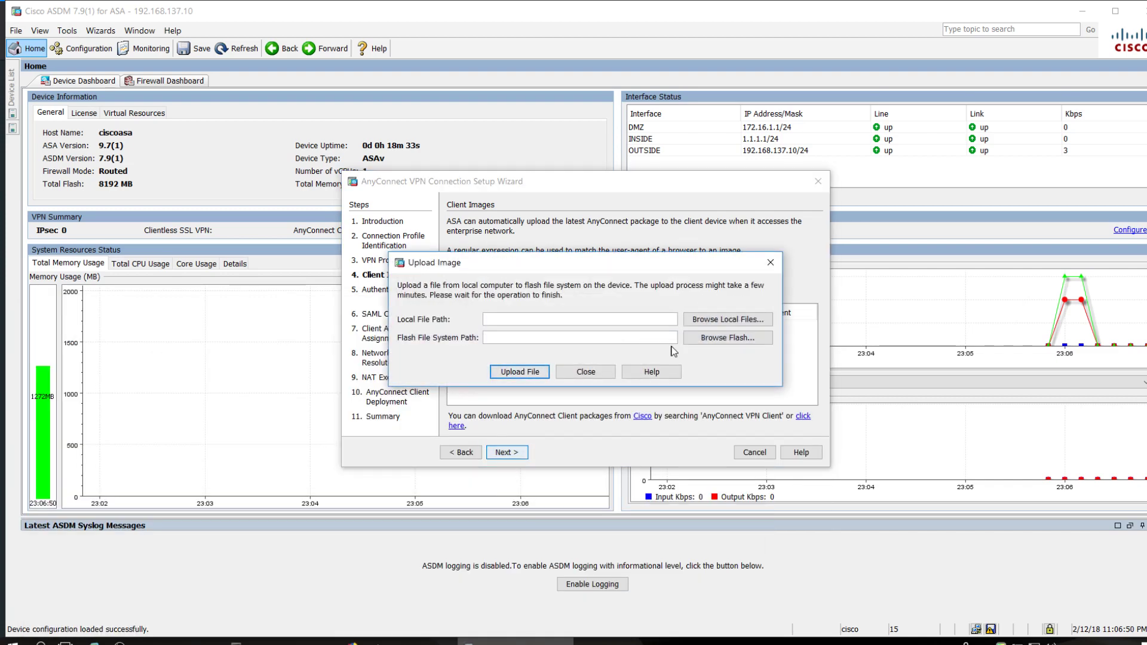
left_click(711, 322)
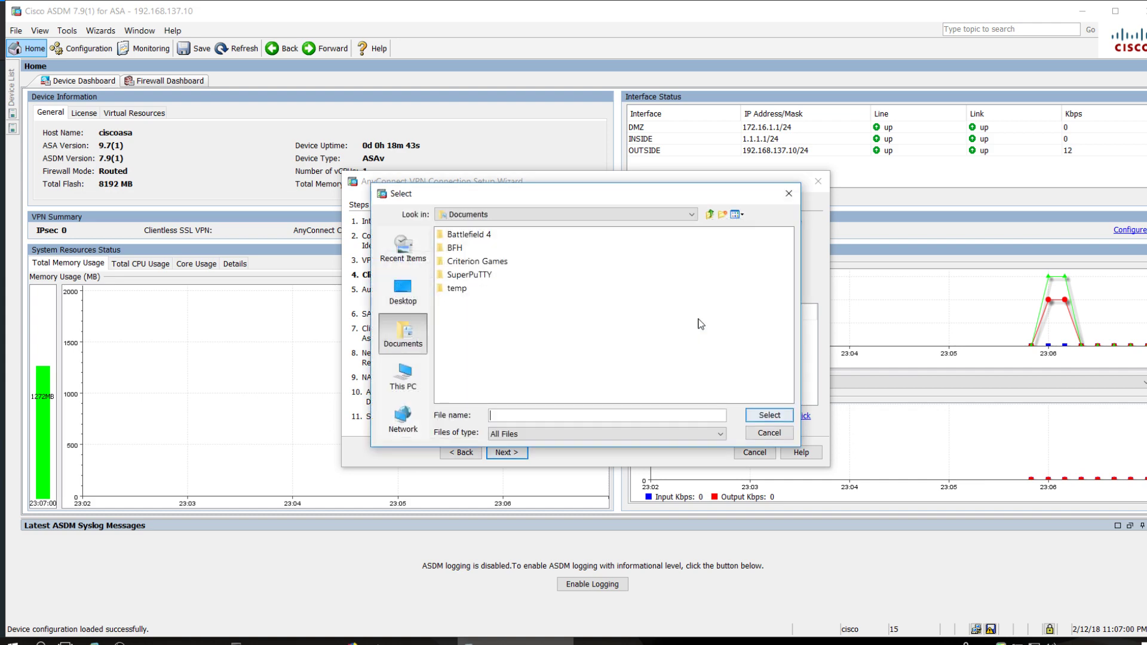
left_click(403, 376)
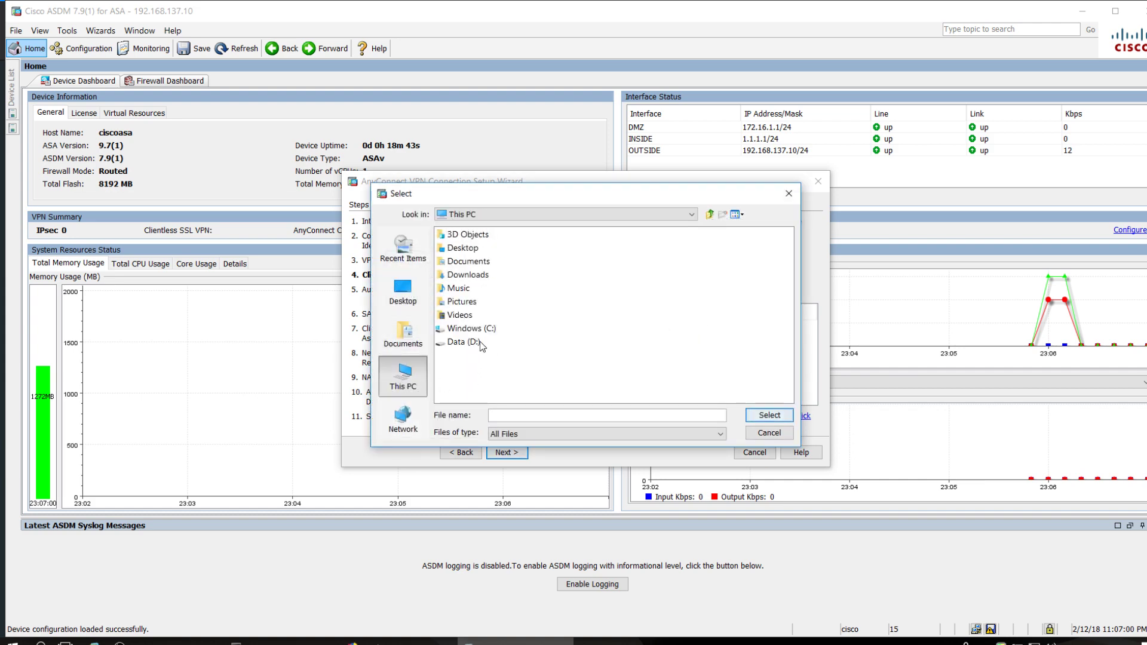
left_click(468, 341)
double_click(468, 341)
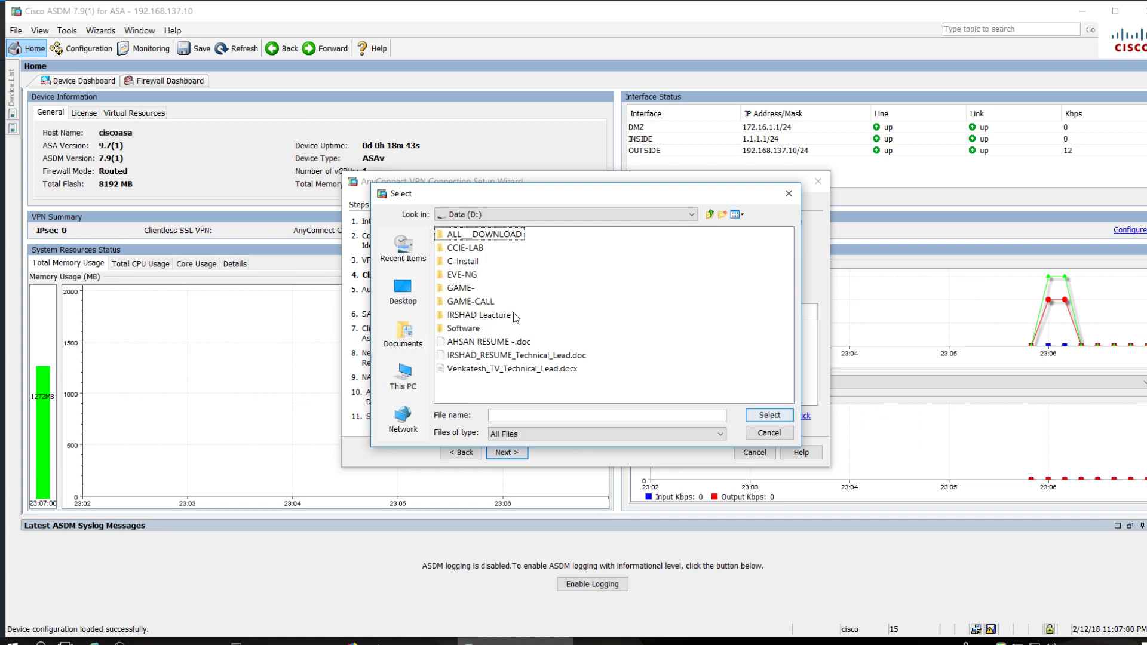
left_click(473, 278)
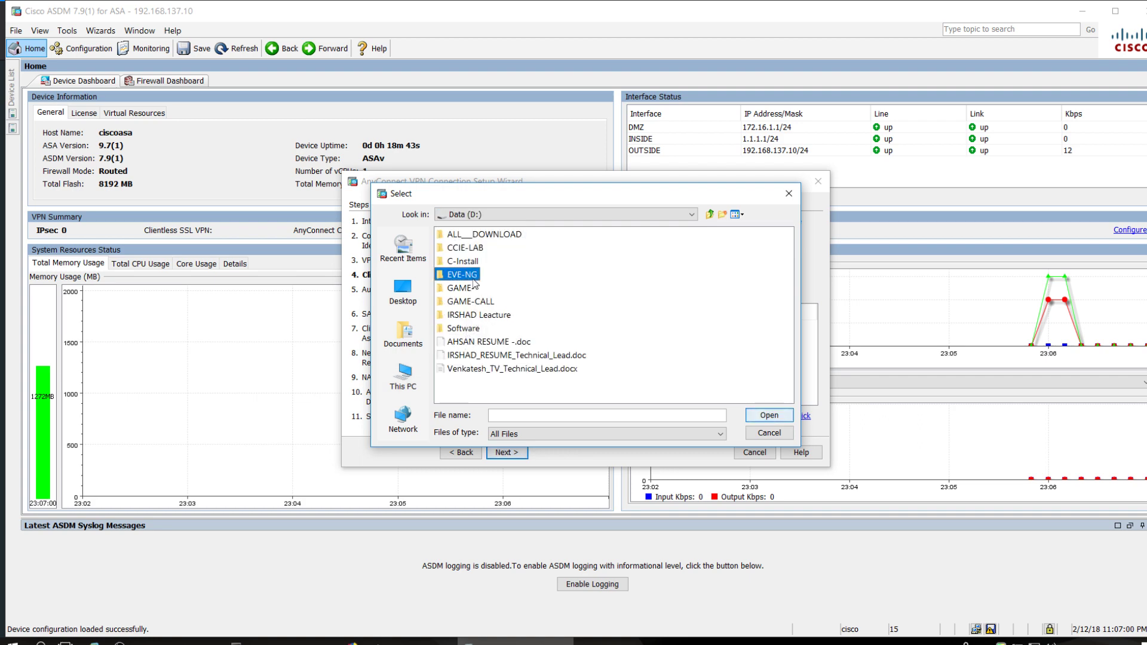
double_click(466, 274)
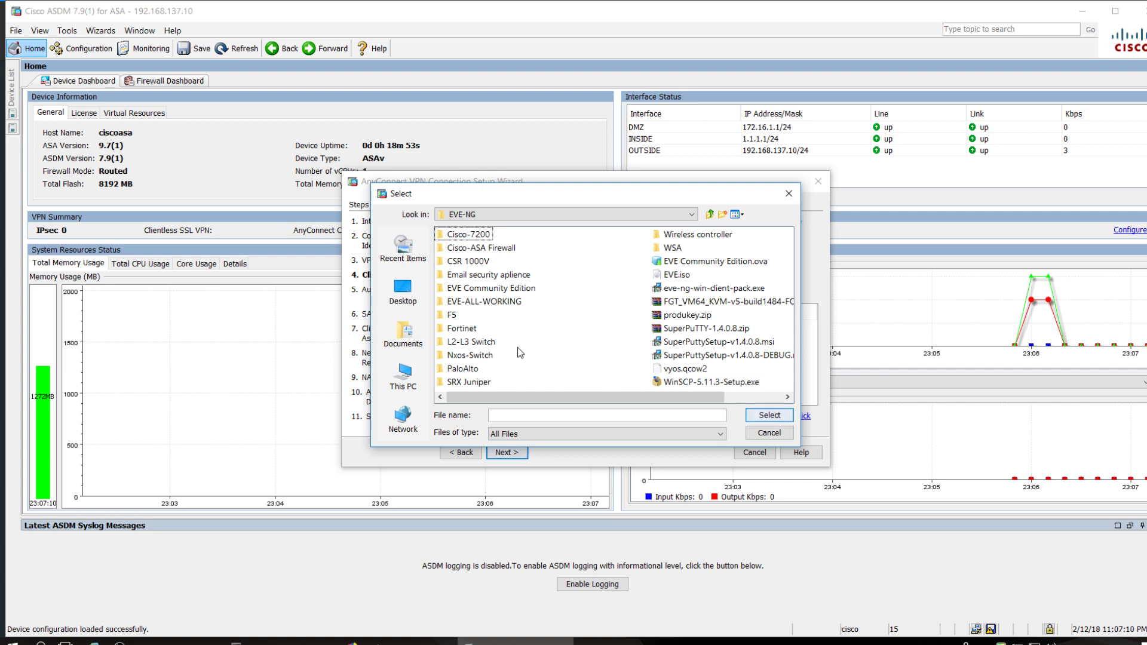
double_click(475, 248)
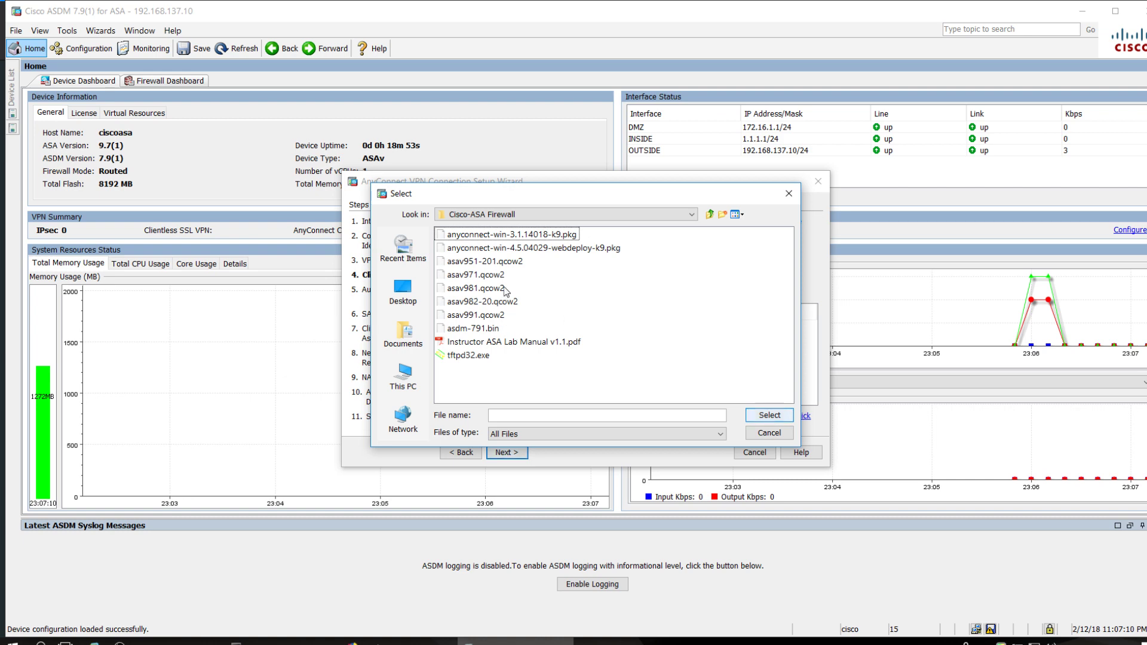
left_click(502, 248)
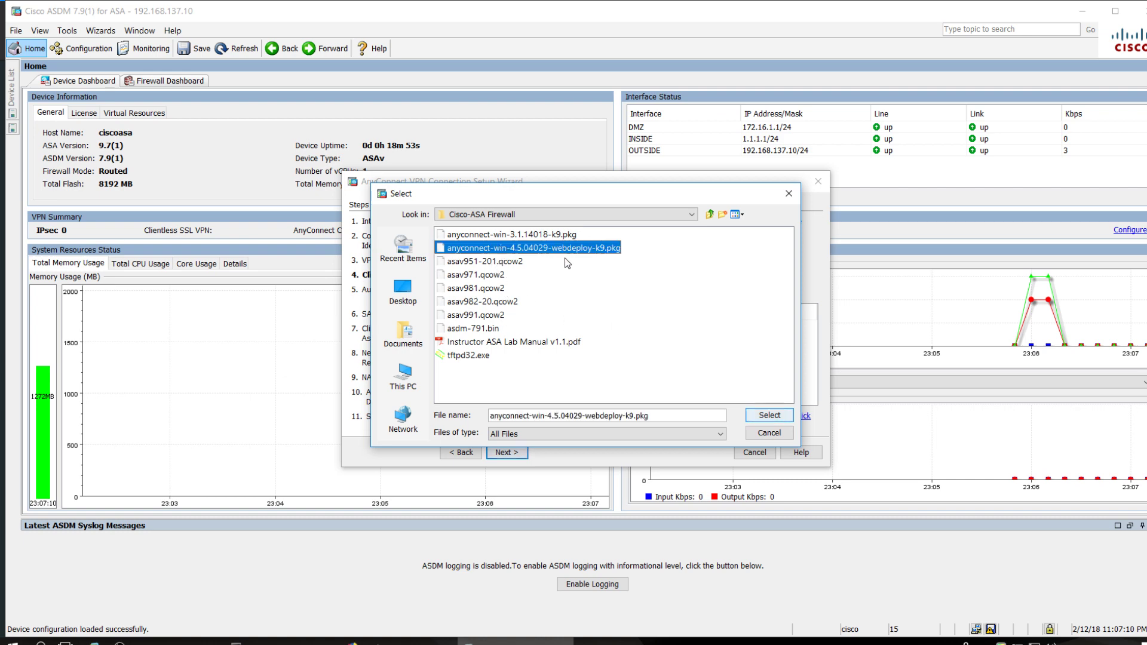
left_click(763, 421)
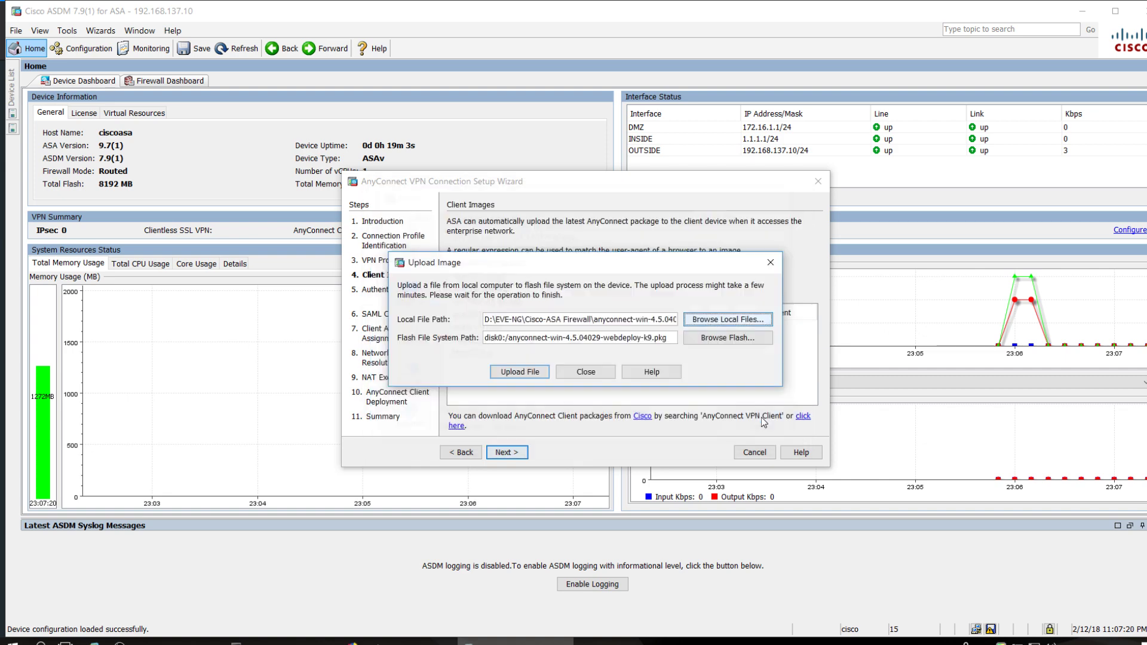
Step: Upload anyconnect-win-4.5.04029-webdeploy-k9.pkg to disk0:/ and add it as the AnyConnect client image
left_click(529, 372)
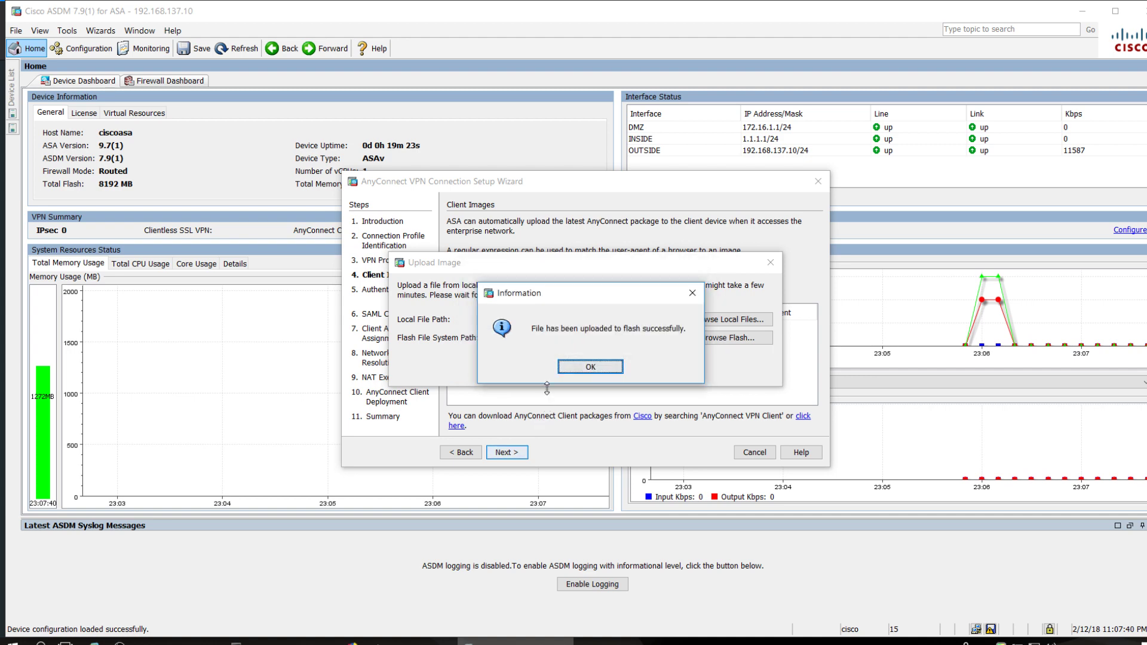
left_click(603, 372)
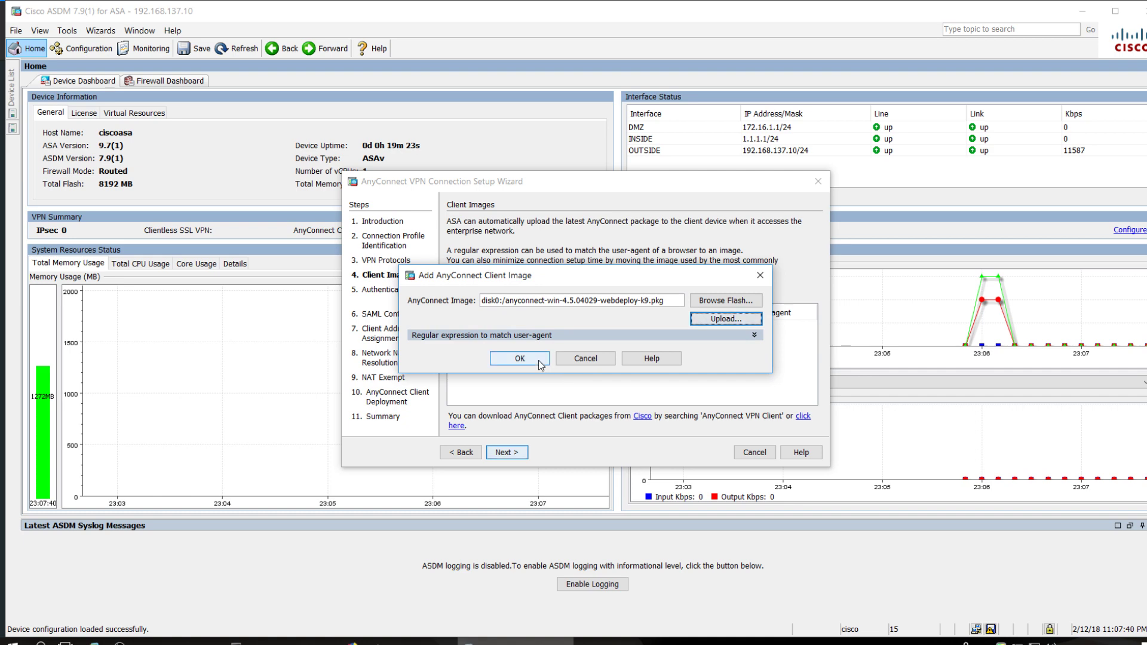
left_click(536, 358)
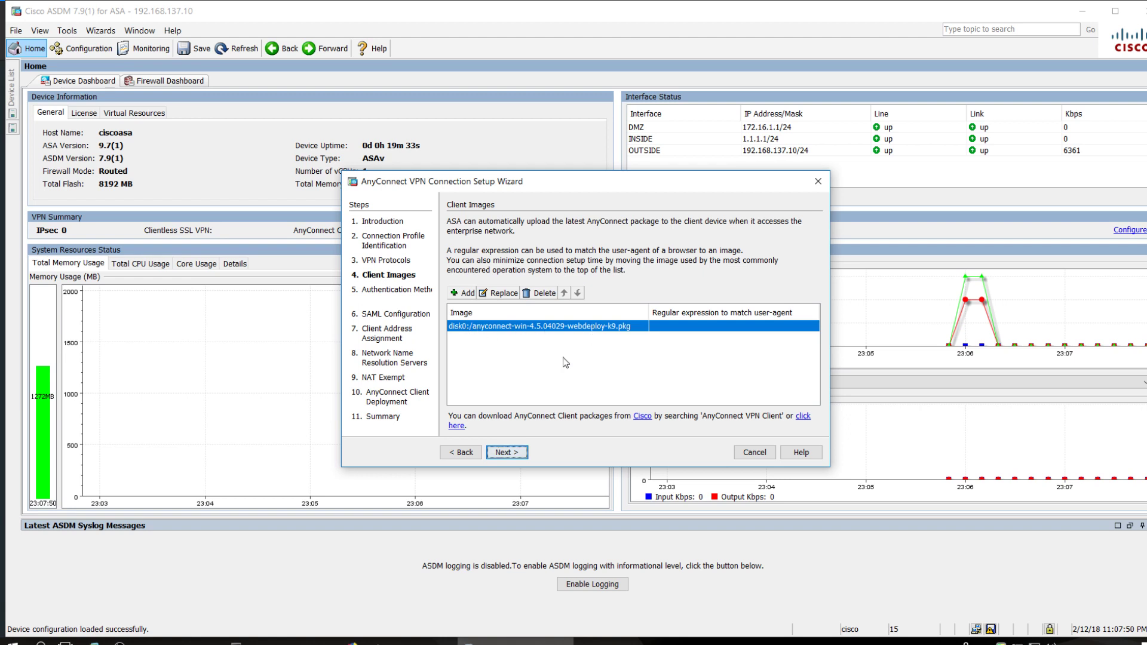
Step: Keep LOCAL as the AAA server group with the existing local user, then continue to SAML Configuration
left_click(514, 456)
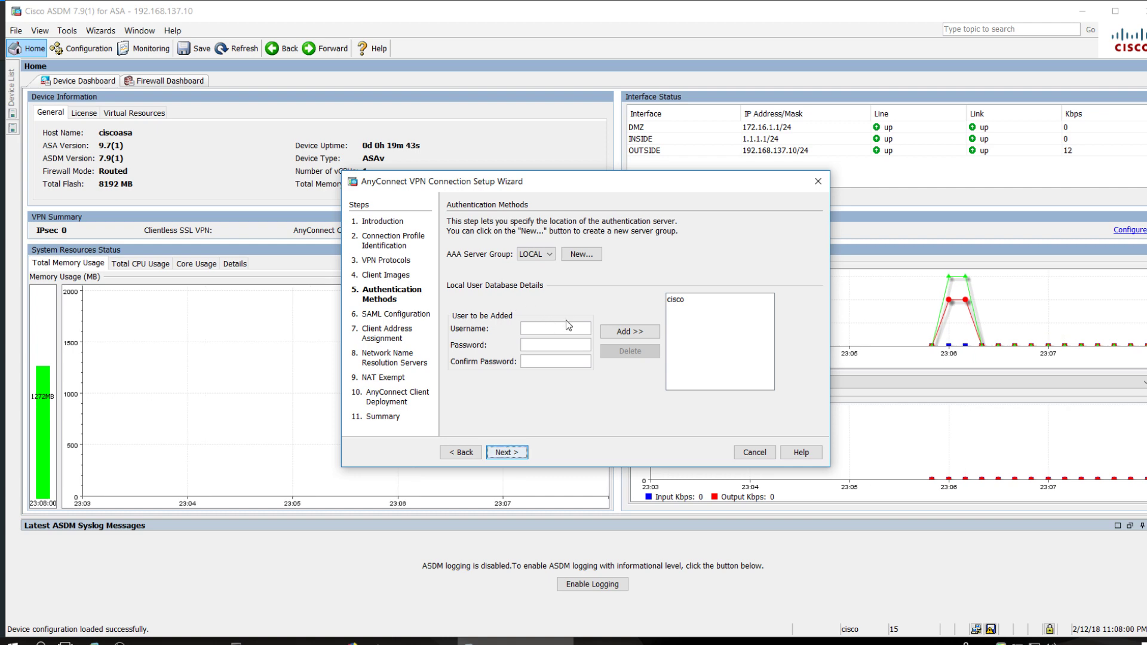
left_click(679, 305)
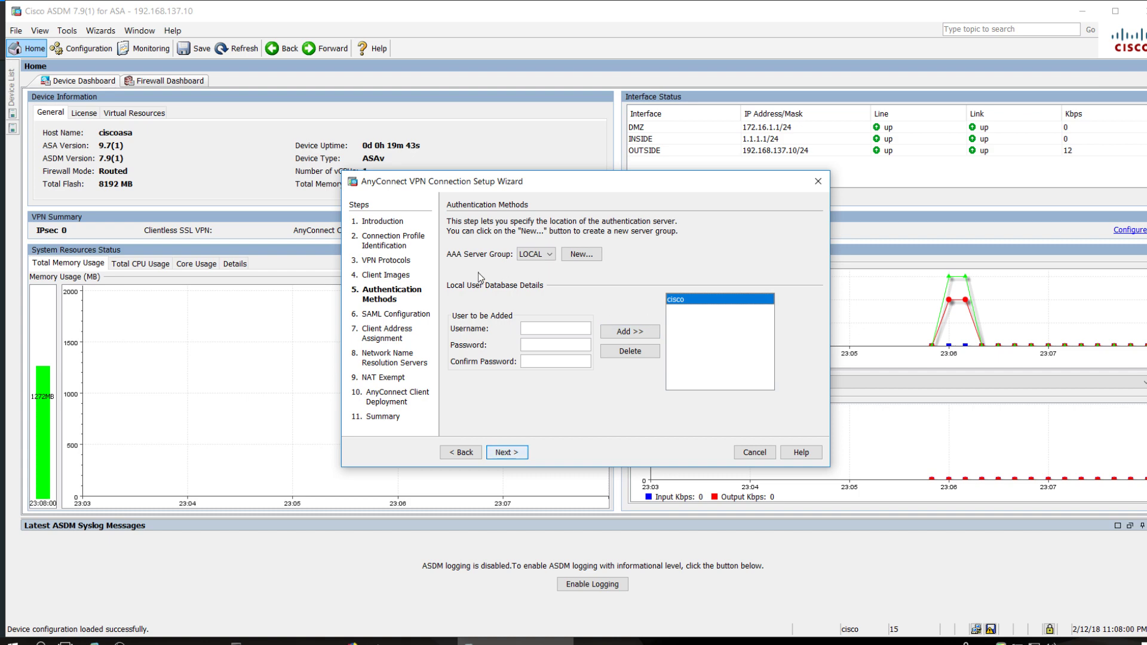
left_click(545, 254)
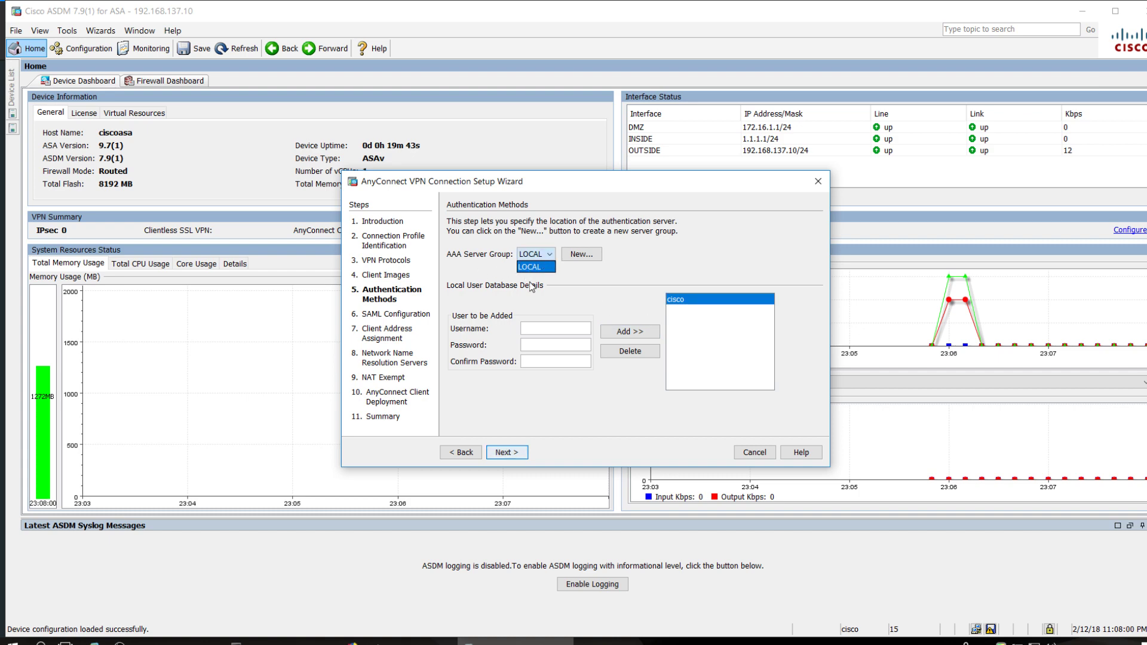
left_click(591, 284)
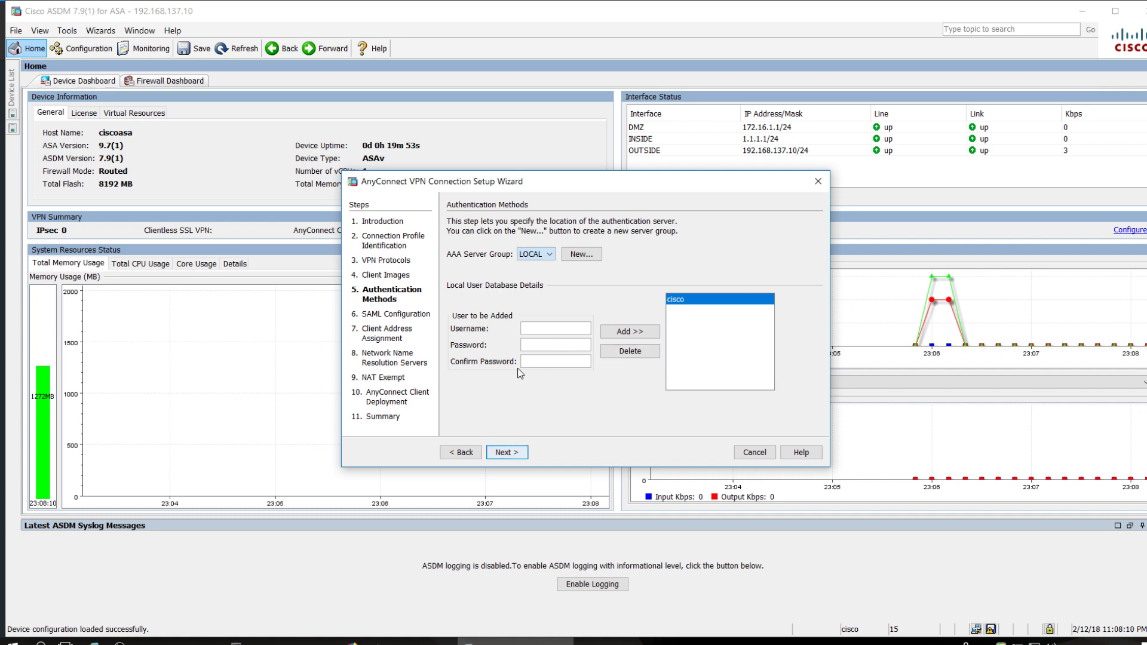
left_click(518, 457)
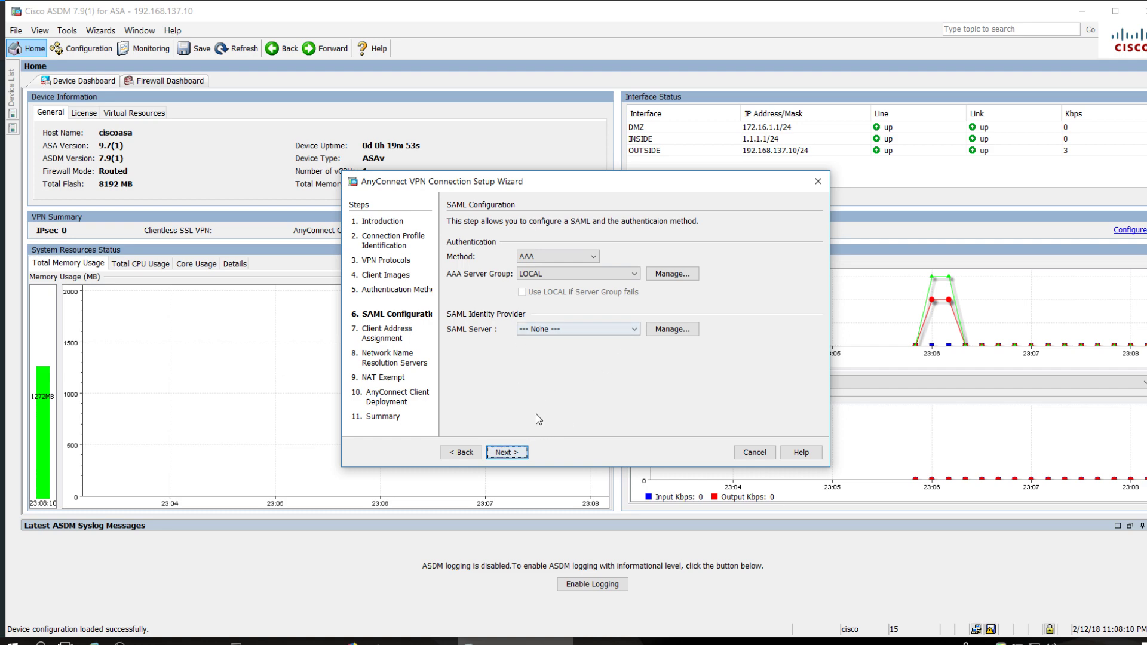
Step: Advance to Client Address Assignment and start a new IPv4 address pool, glancing at the EVE-NG topology
left_click(513, 458)
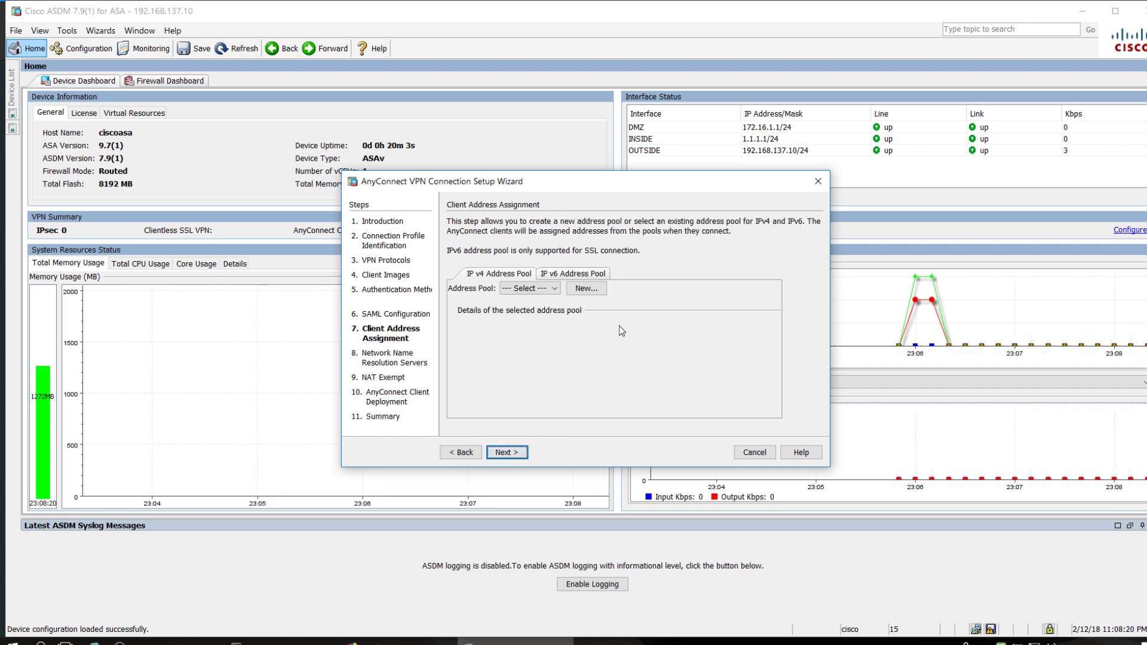
left_click(593, 291)
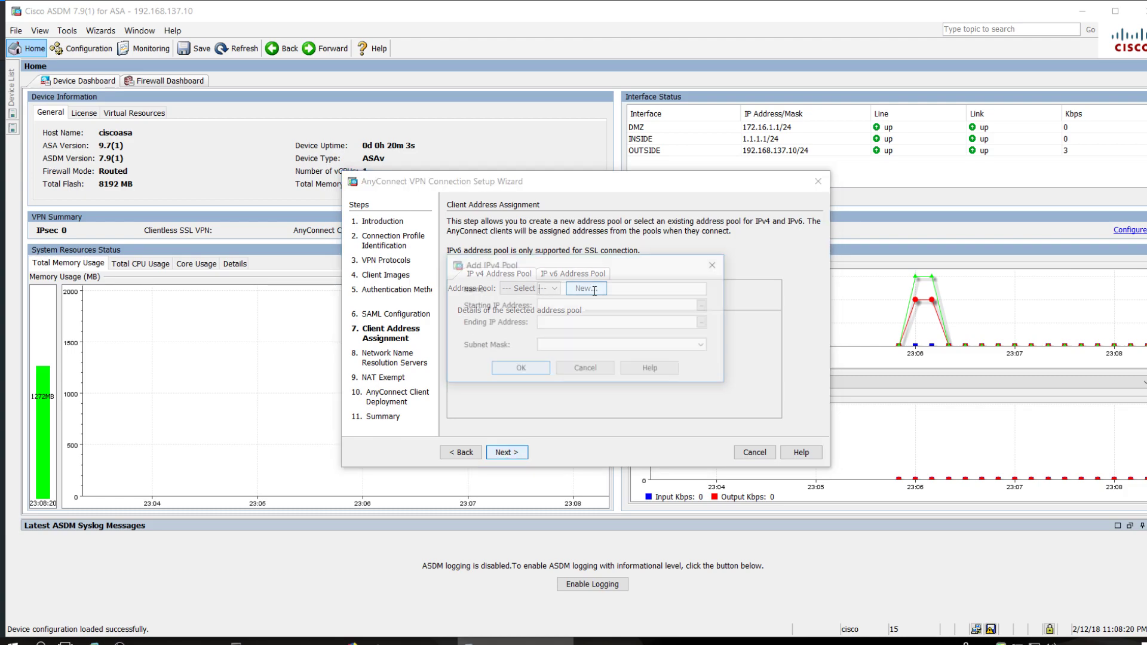
key("alt+Tab")
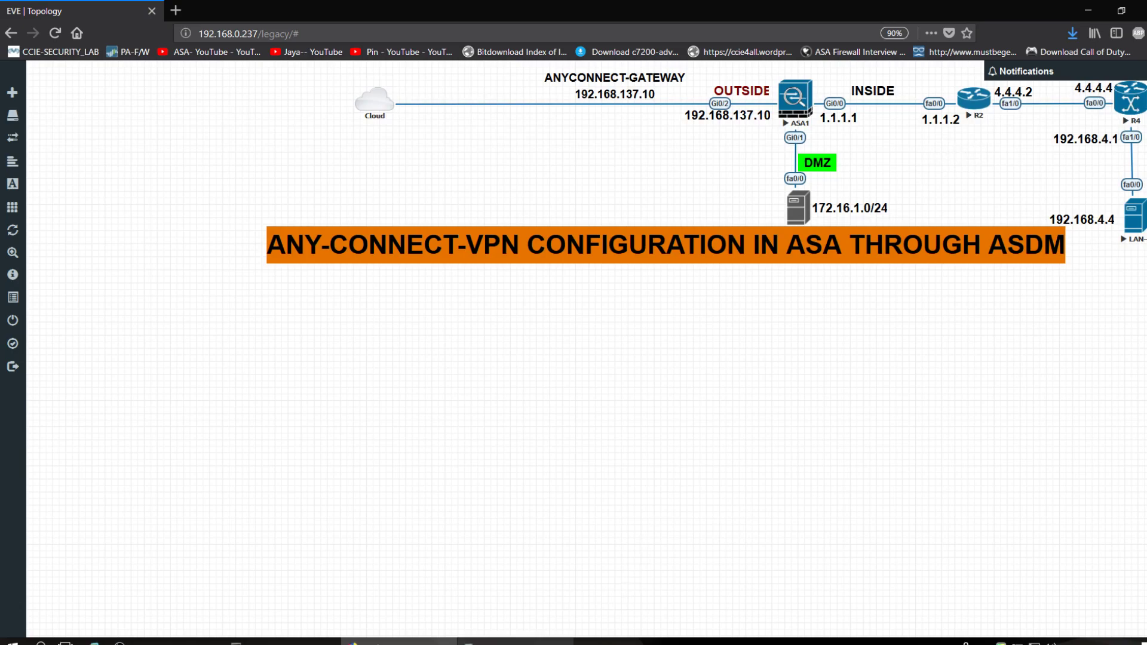
left_click(515, 642)
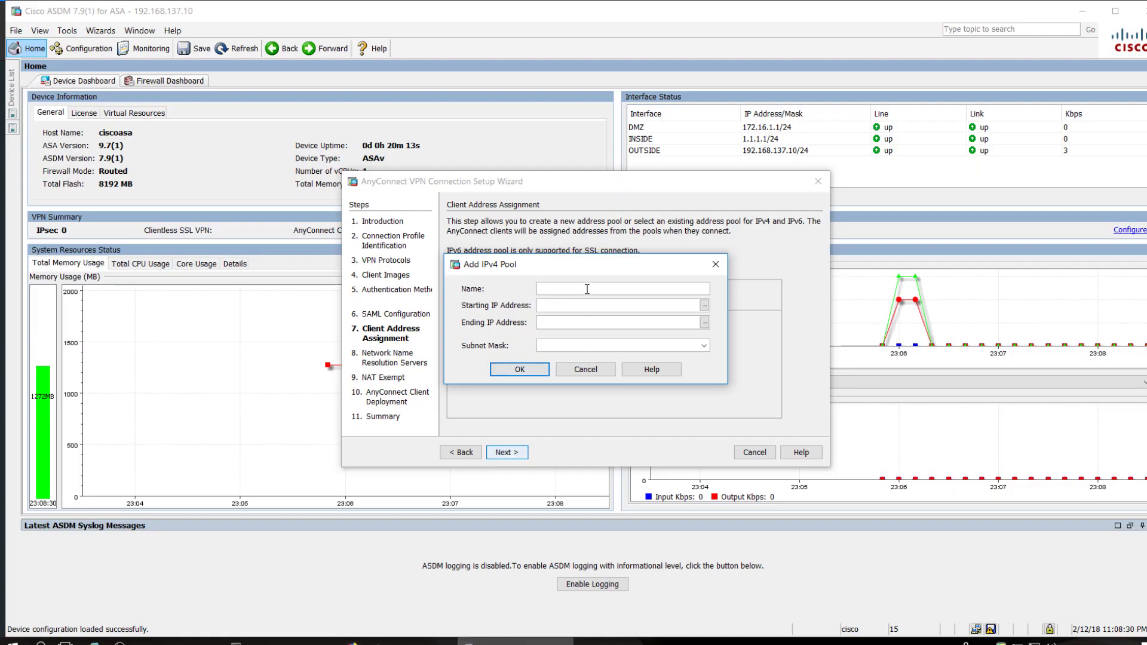
Step: Define pool ANY-CONNECT from 1.1.1.10 to 1.1.1.20 with mask 255.255.255.0
type("ANY-CONNECT")
left_click(624, 306)
type("1.1.1.10")
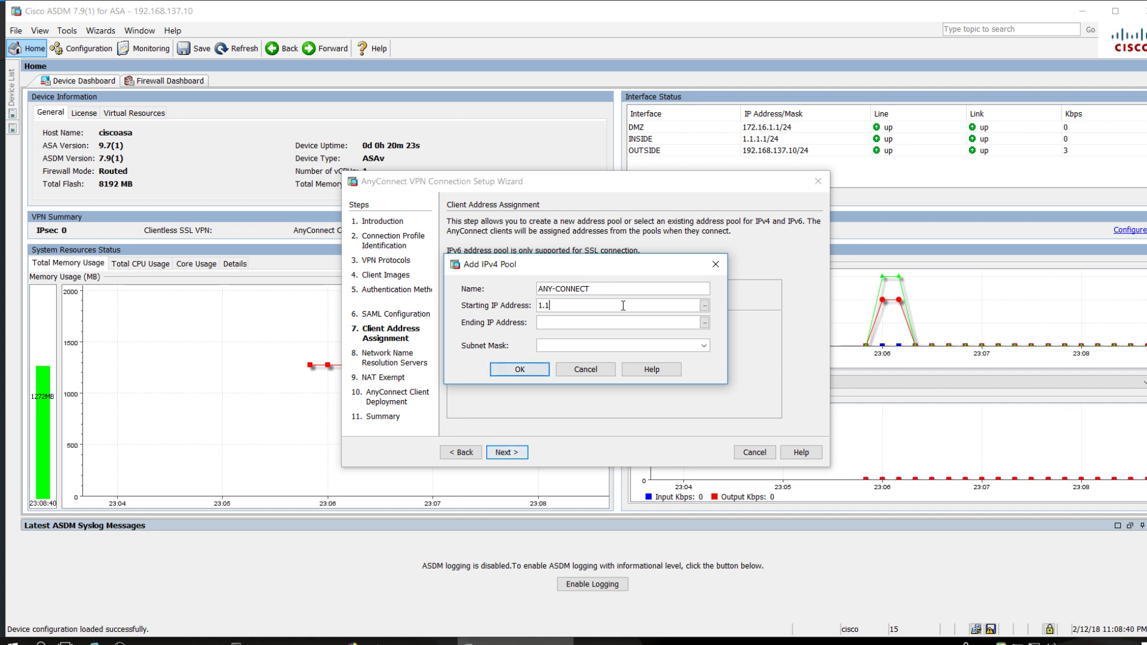
key("Tab")
type("1.1.1.20")
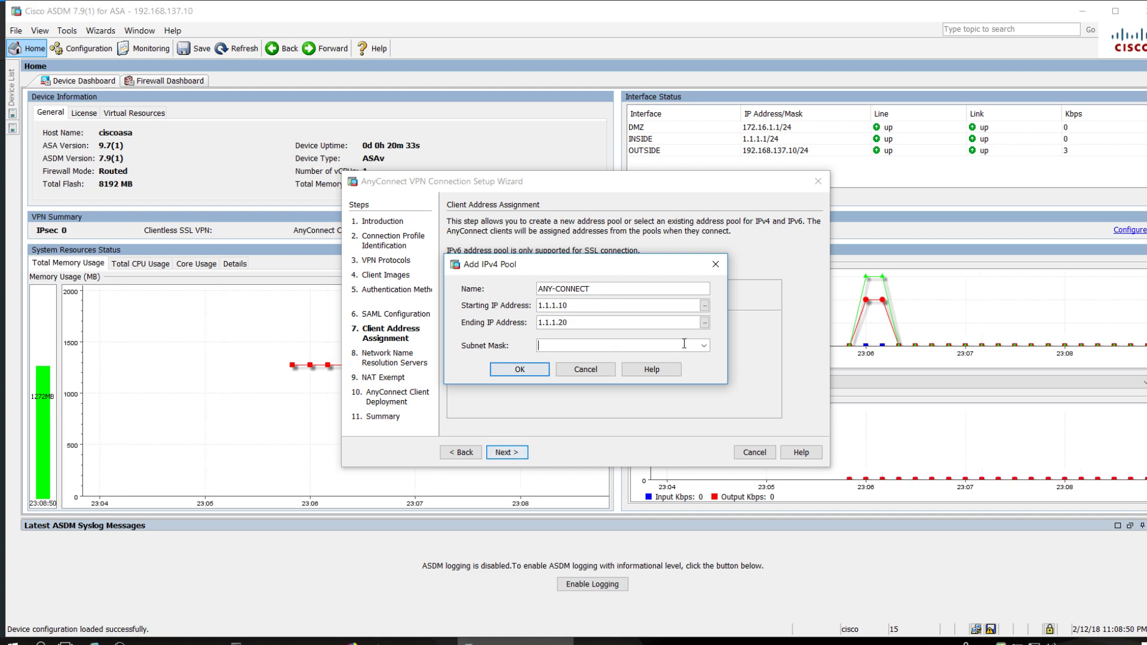
left_click(704, 345)
left_click(538, 373)
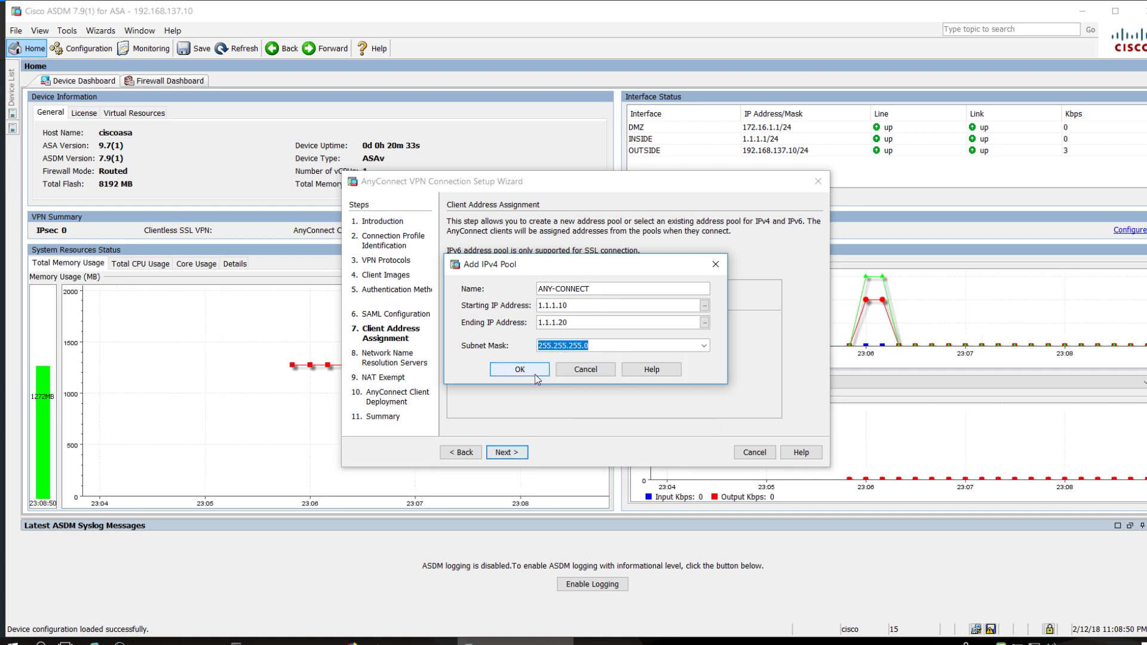
left_click(535, 374)
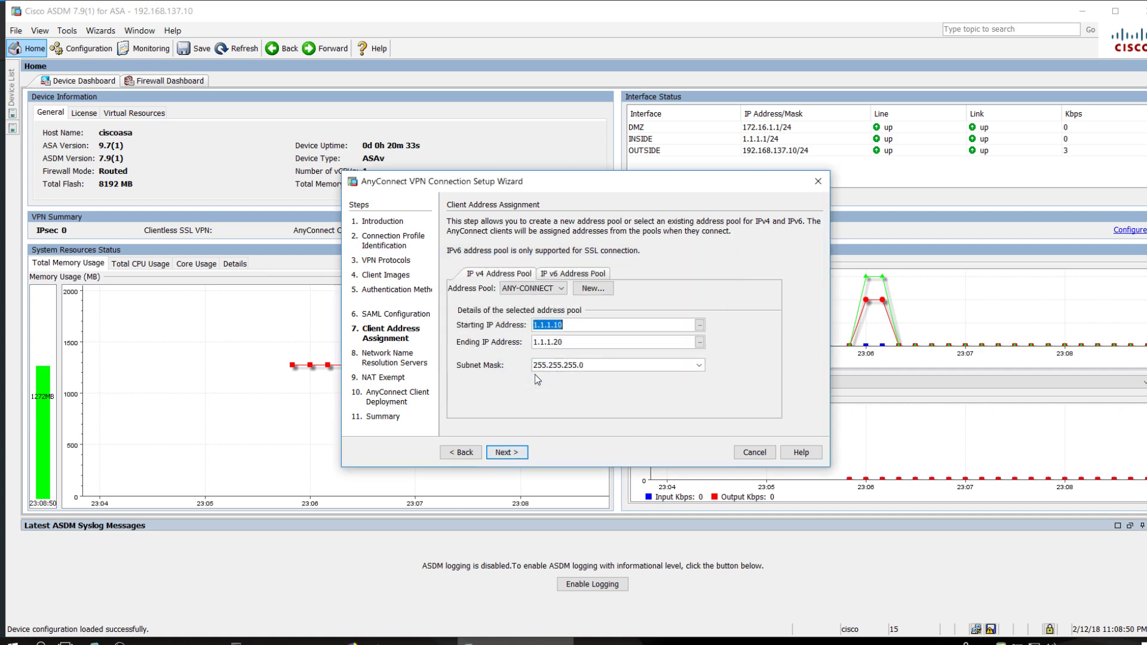
Step: Set DNS server 8.8.8.8, WINS server 8.8.8.4 and domain cisco.com, then continue to NAT Exempt
left_click(523, 454)
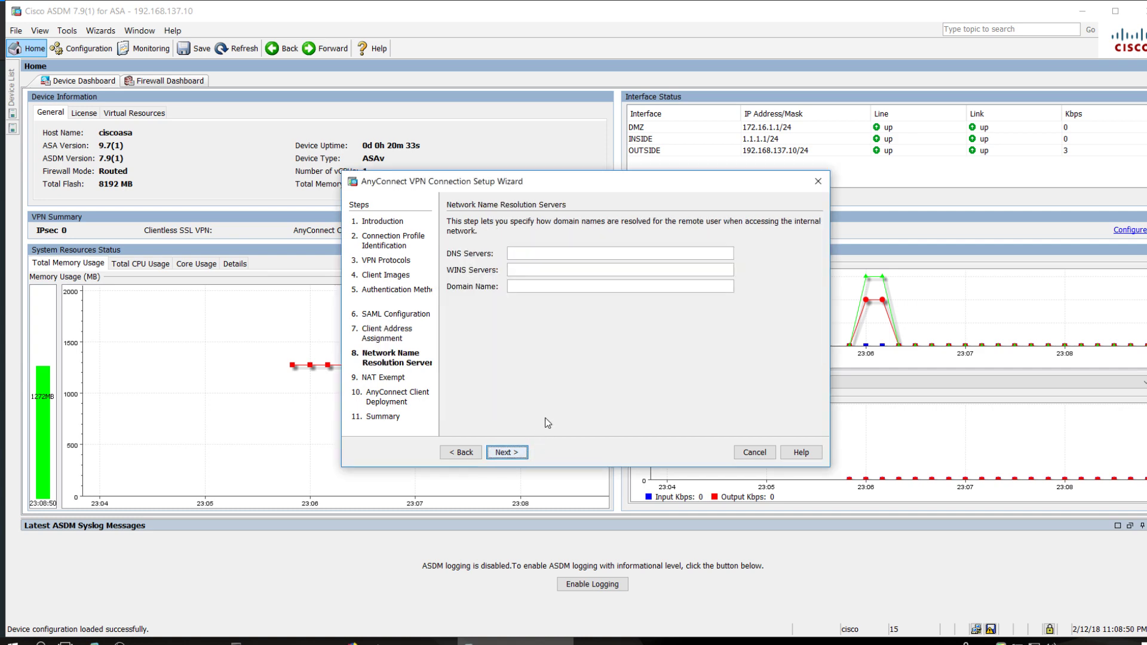
left_click(559, 255)
type("8.8.8.8")
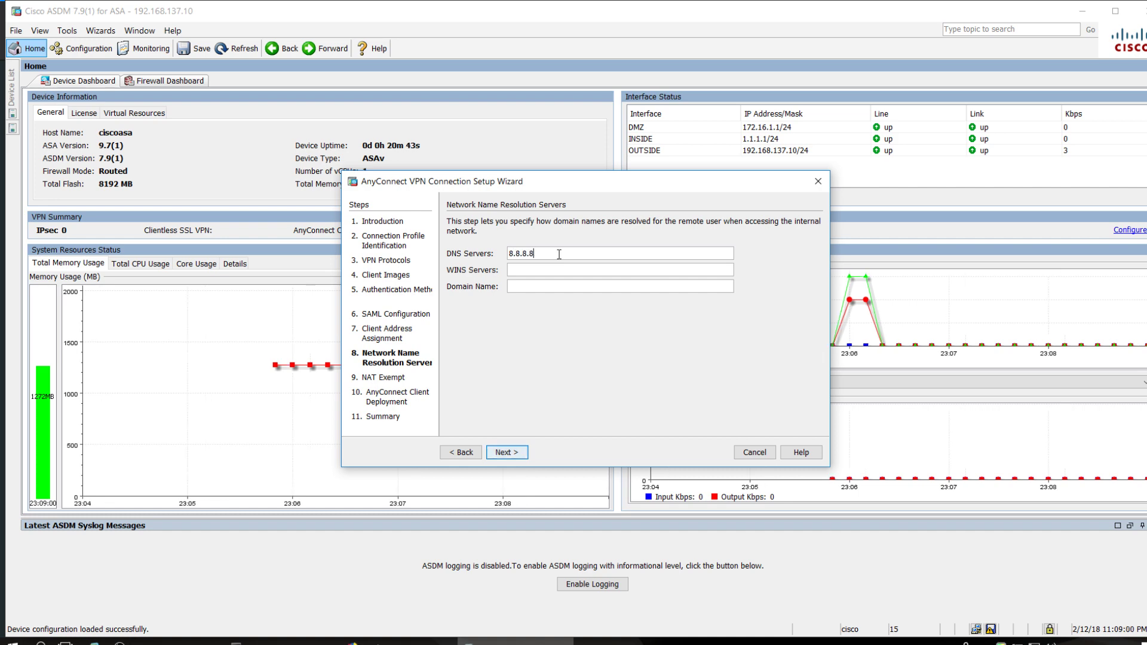
left_click(527, 270)
type("8.")
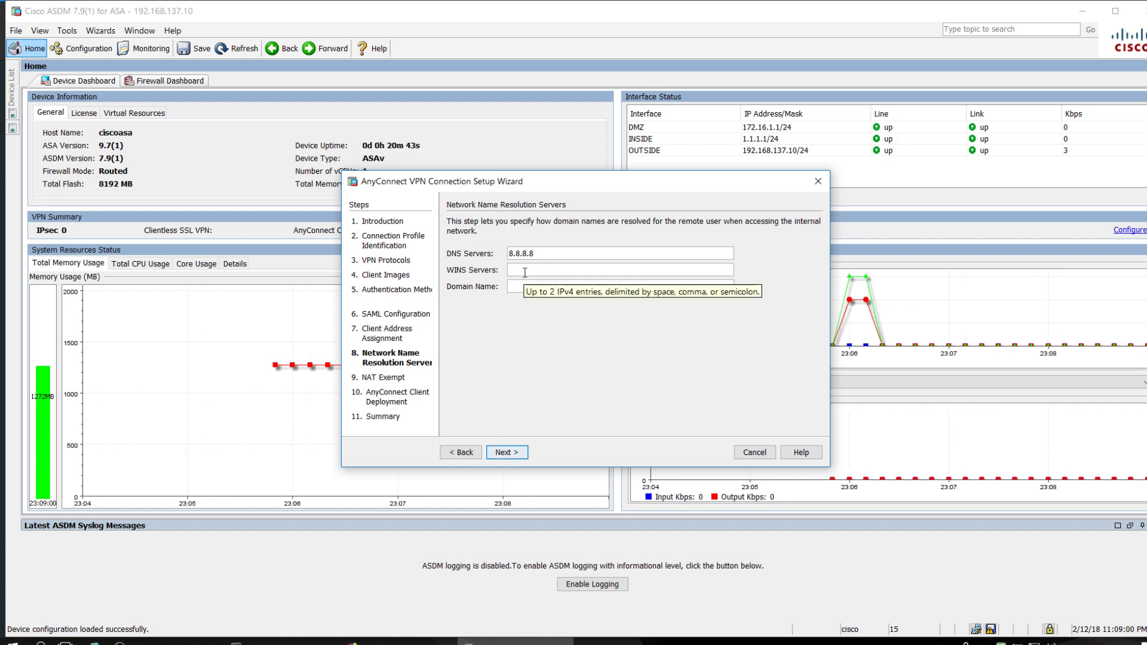
type("8.8.4")
key("Tab")
type("cisco.com")
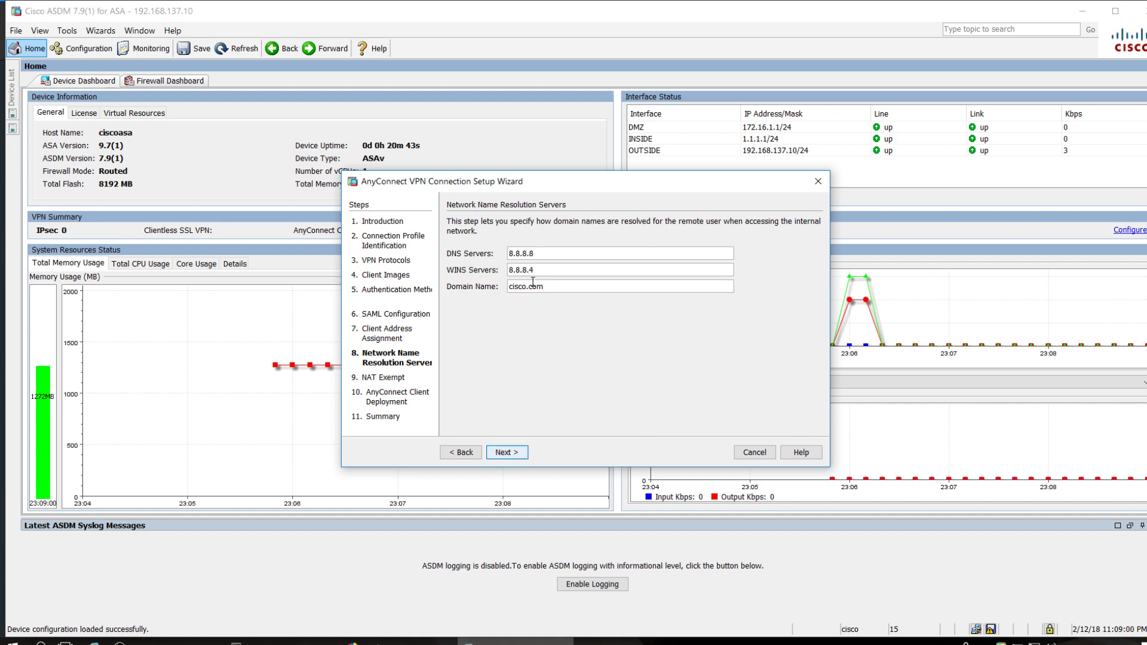
left_click(509, 454)
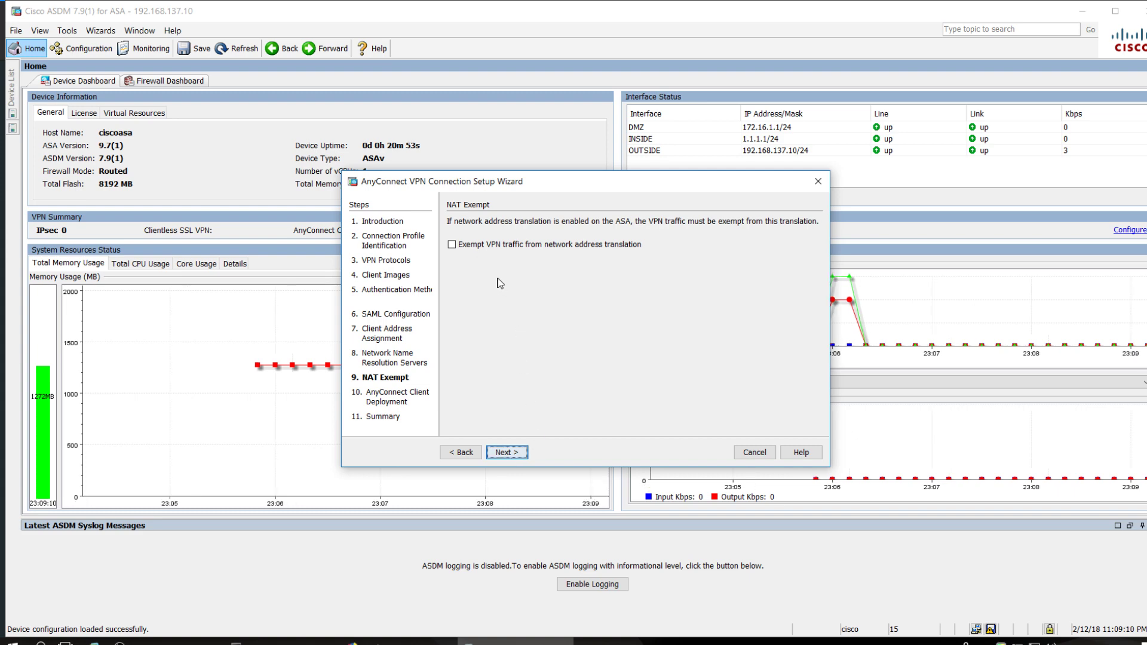
Step: Tick the NAT exemption for VPN traffic, skip client deployment, and finish from the Summary page
left_click(459, 248)
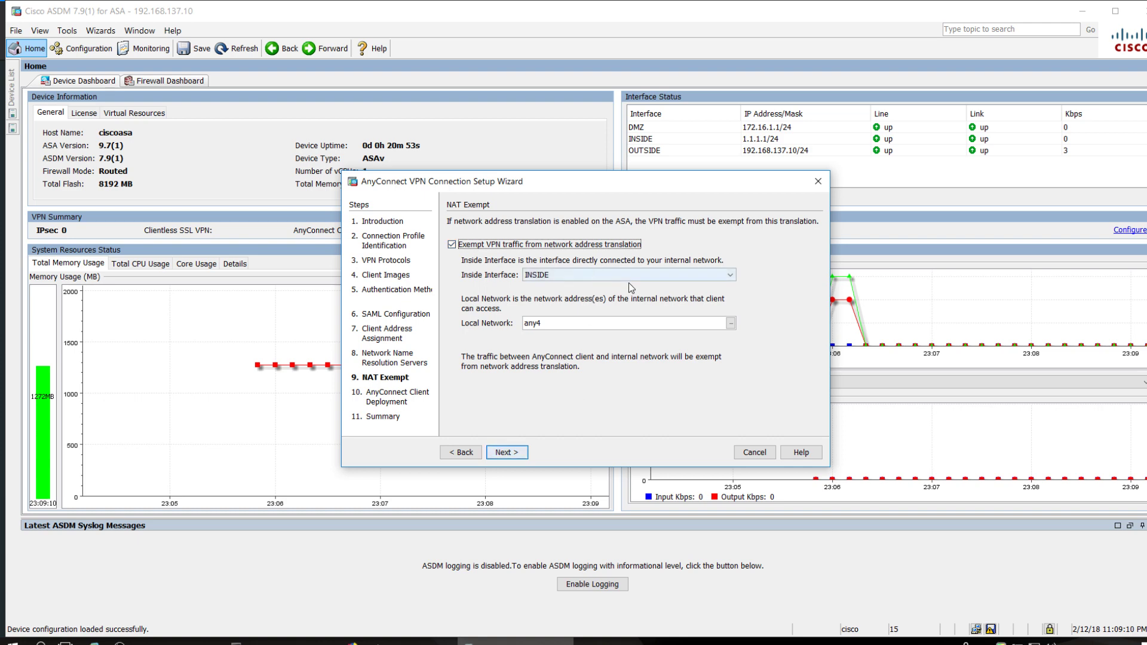
left_click(519, 457)
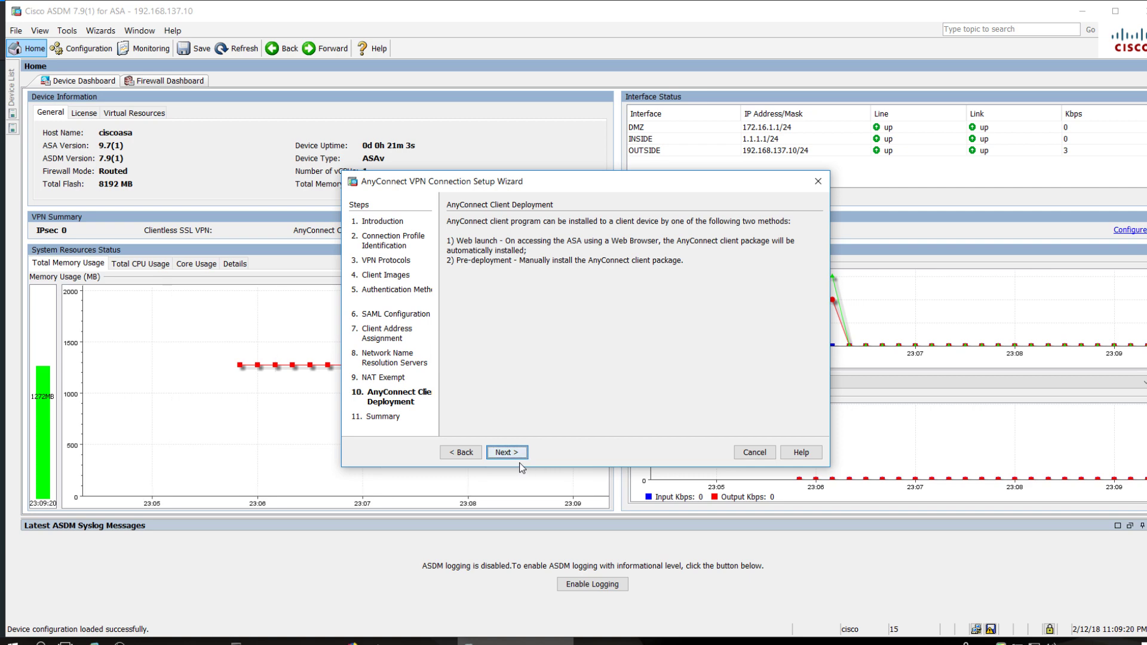
left_click(510, 453)
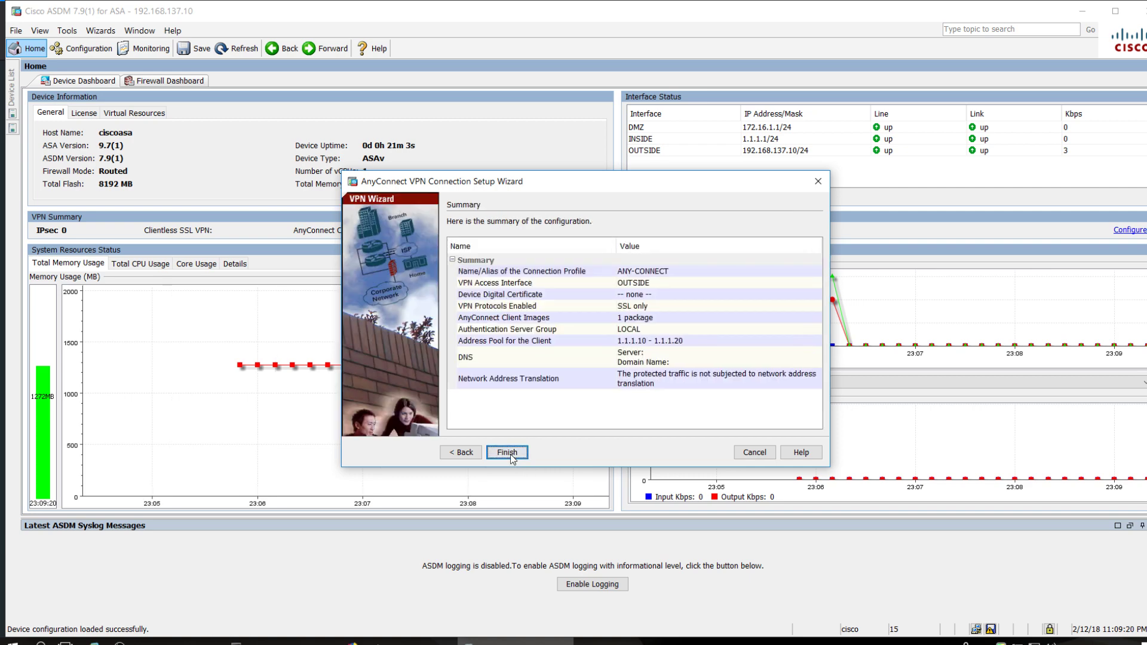
left_click(510, 454)
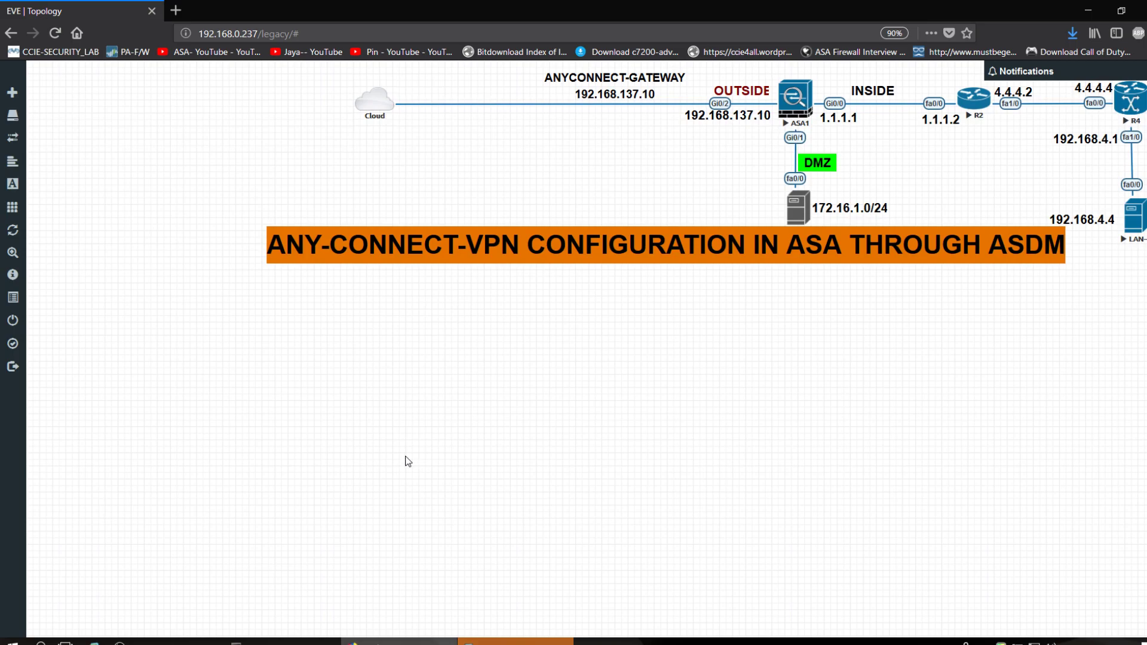
Step: Review the EVE-NG topology, highlighting the server's IP address, and bring ASDM back
left_click(514, 641)
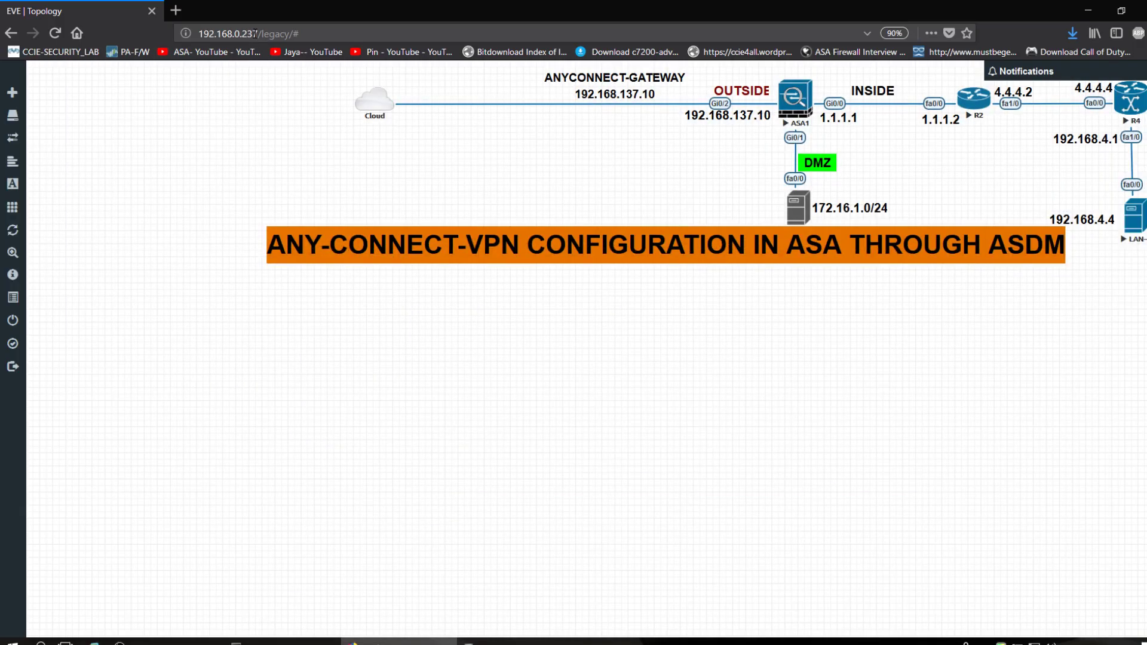
left_click_drag(258, 34, 203, 32)
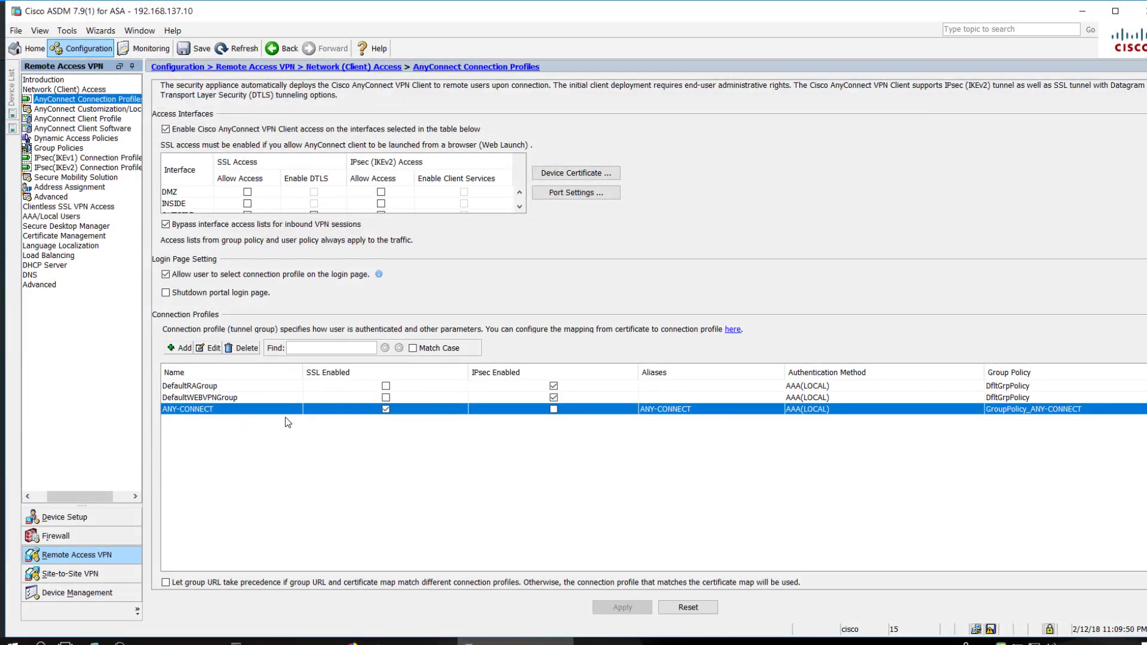
Step: In GroupPolicy_ANY-CONNECT's split tunneling, untick Inherit and choose Exclude Network List Below
left_click(210, 348)
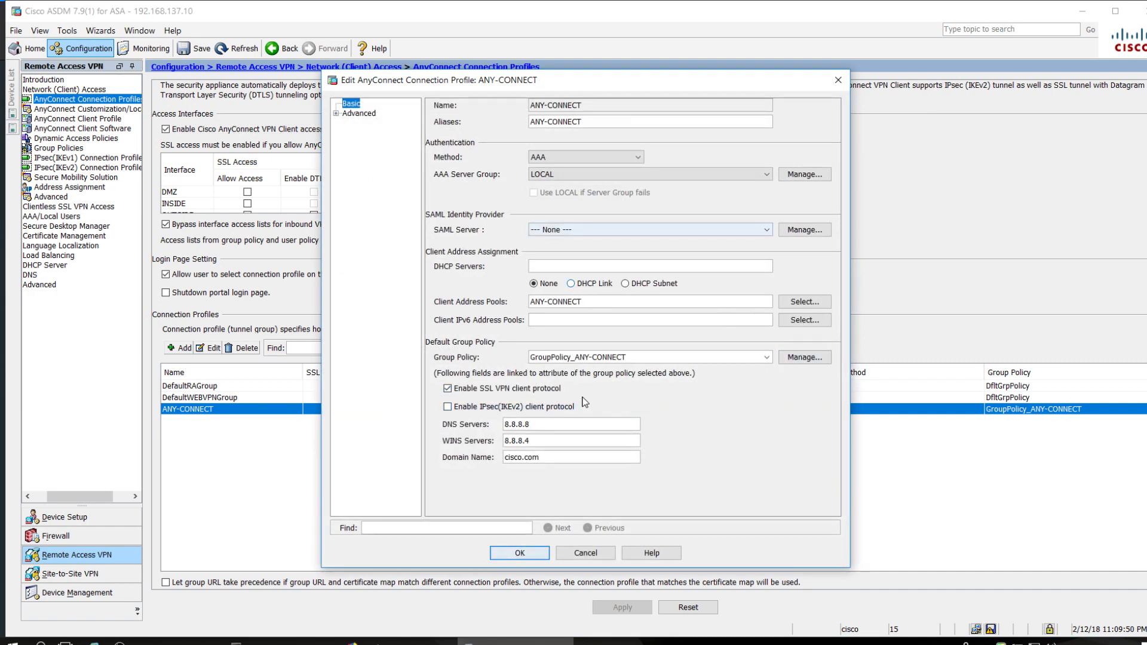
left_click(805, 358)
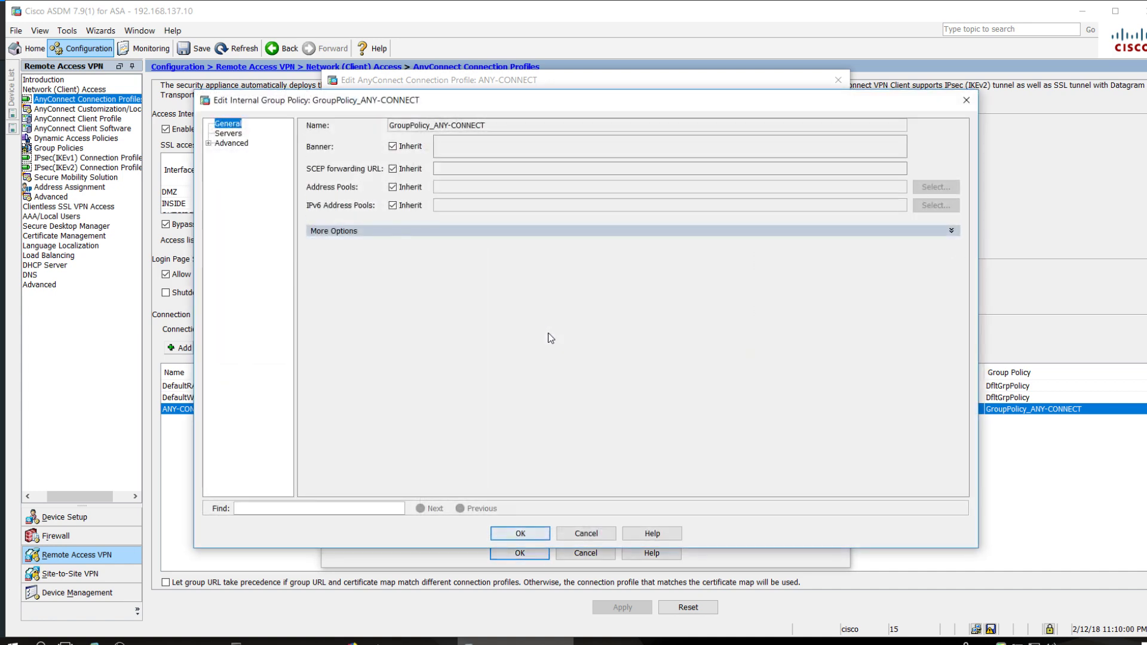
left_click(209, 143)
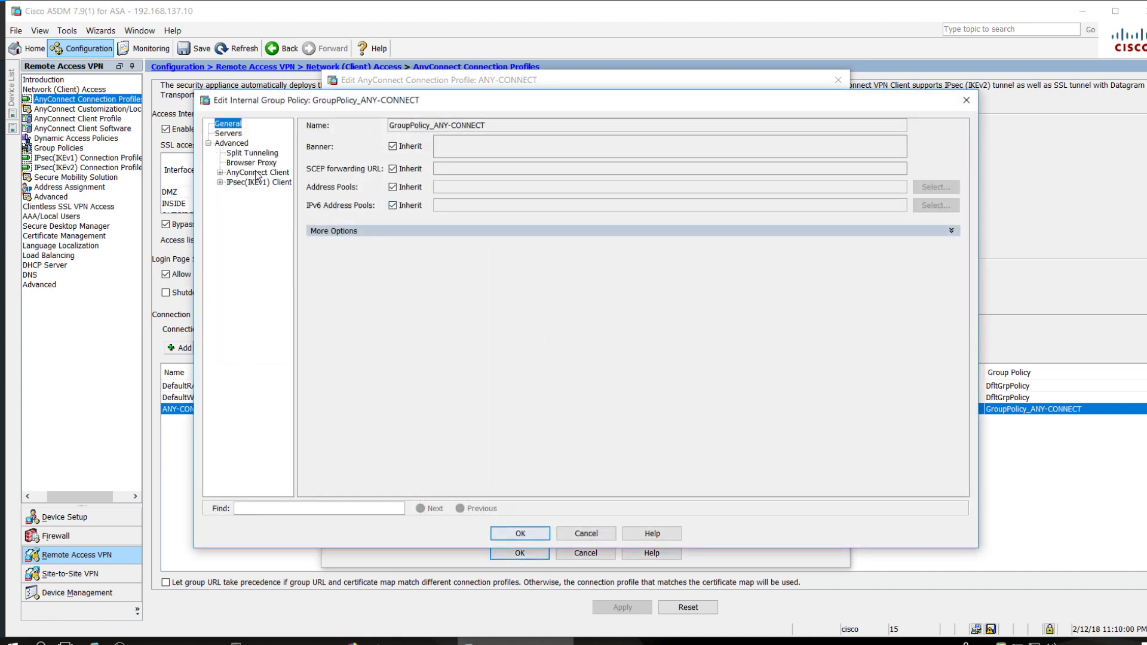
left_click(252, 154)
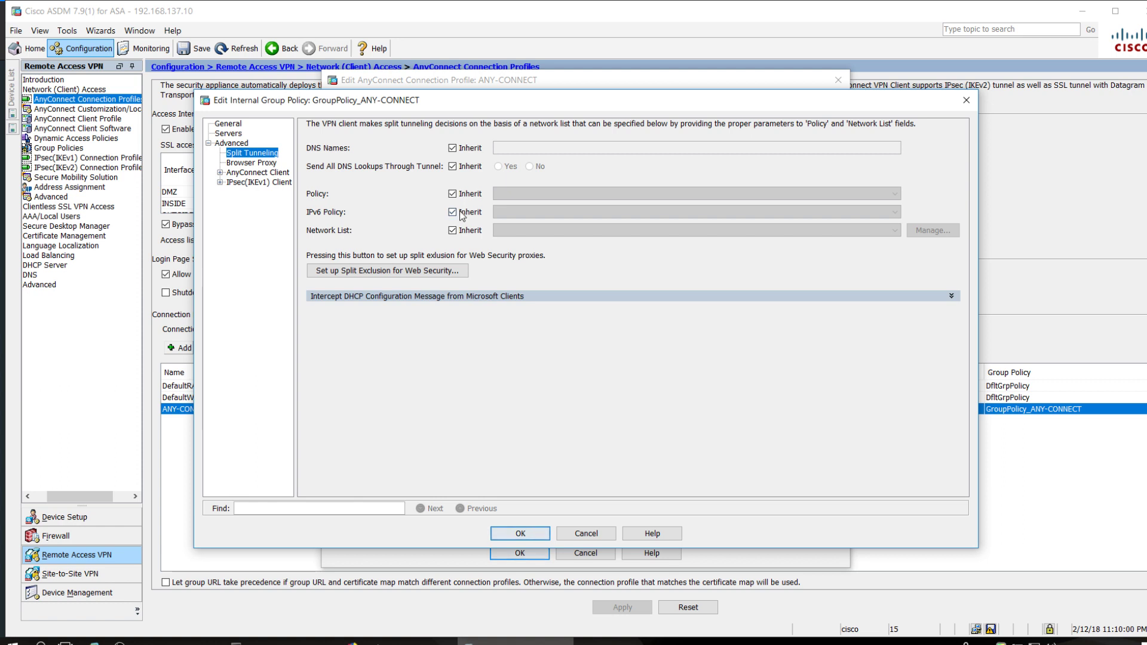
left_click(454, 193)
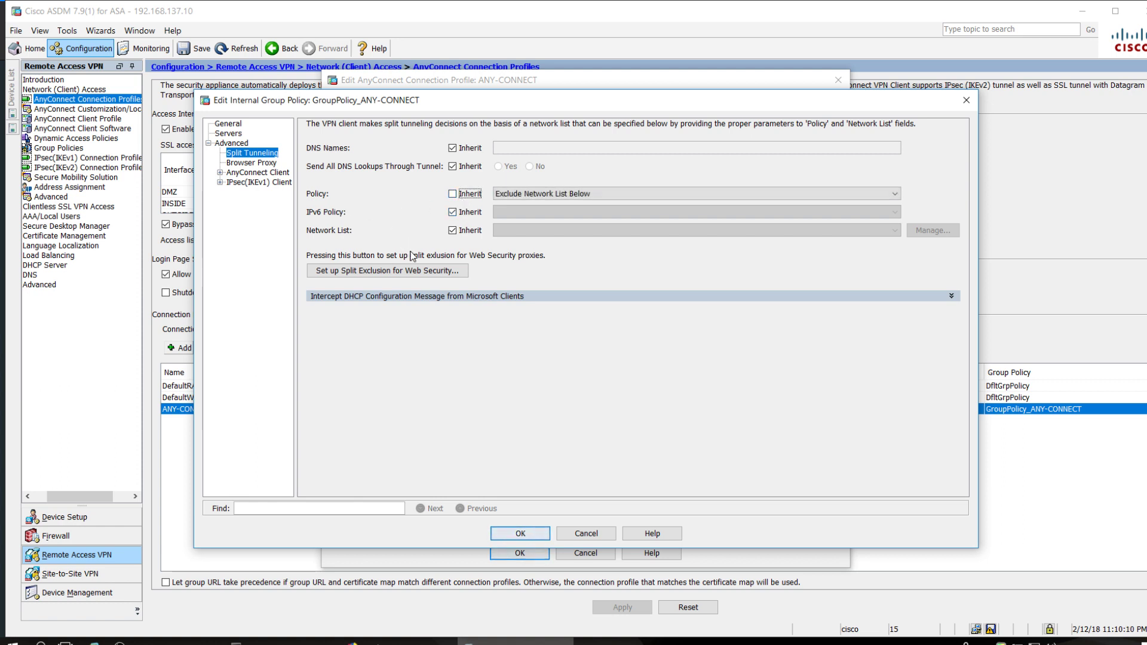
left_click(453, 231)
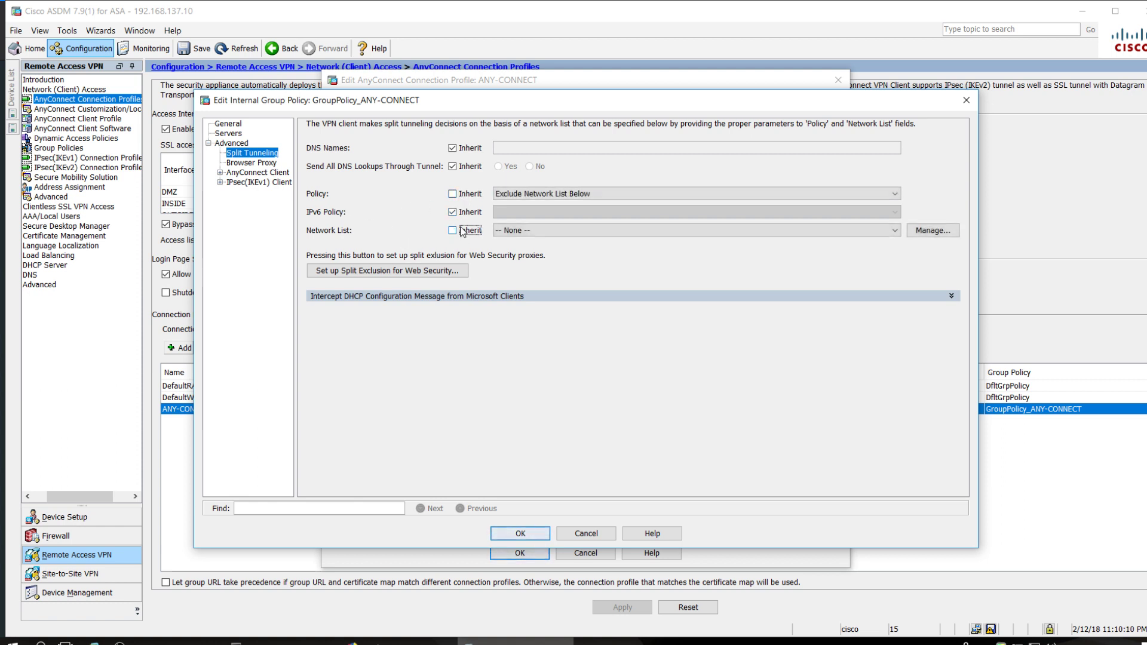
left_click(542, 196)
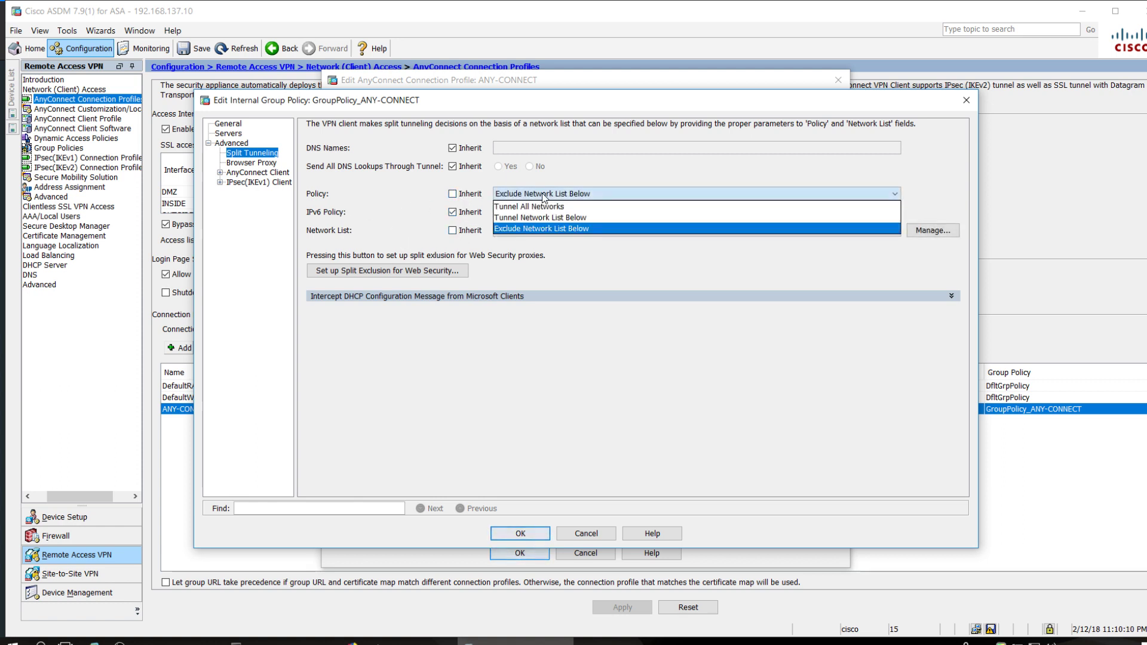
left_click(527, 230)
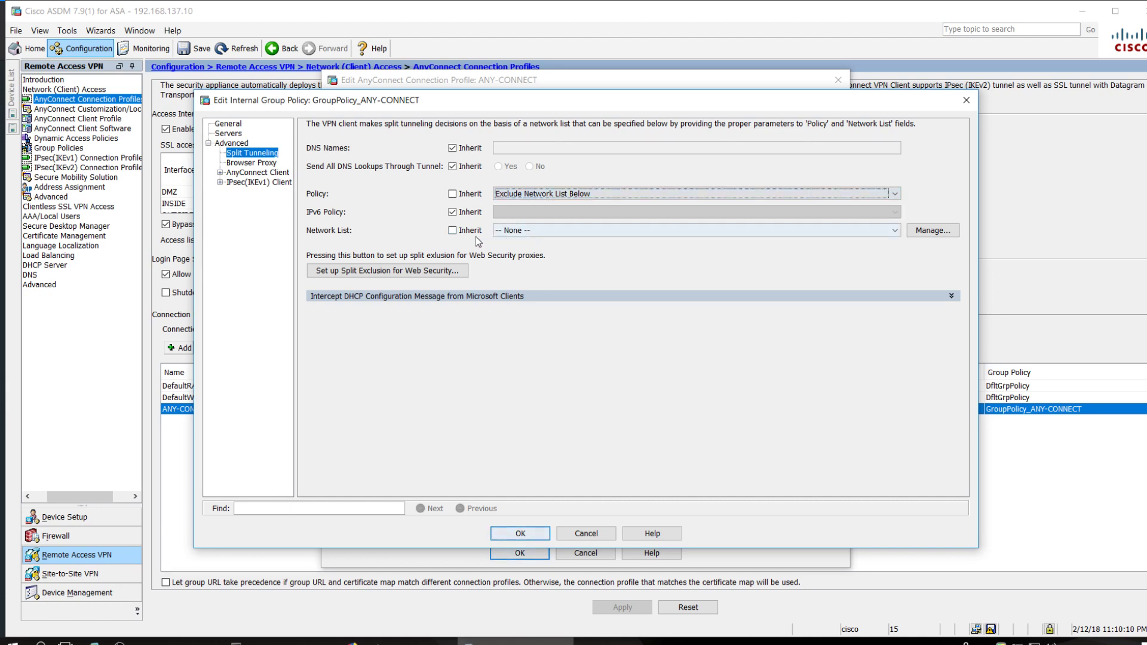
Step: In the ACL Manager, create a standard ACL named 192.168.0.0
left_click(931, 231)
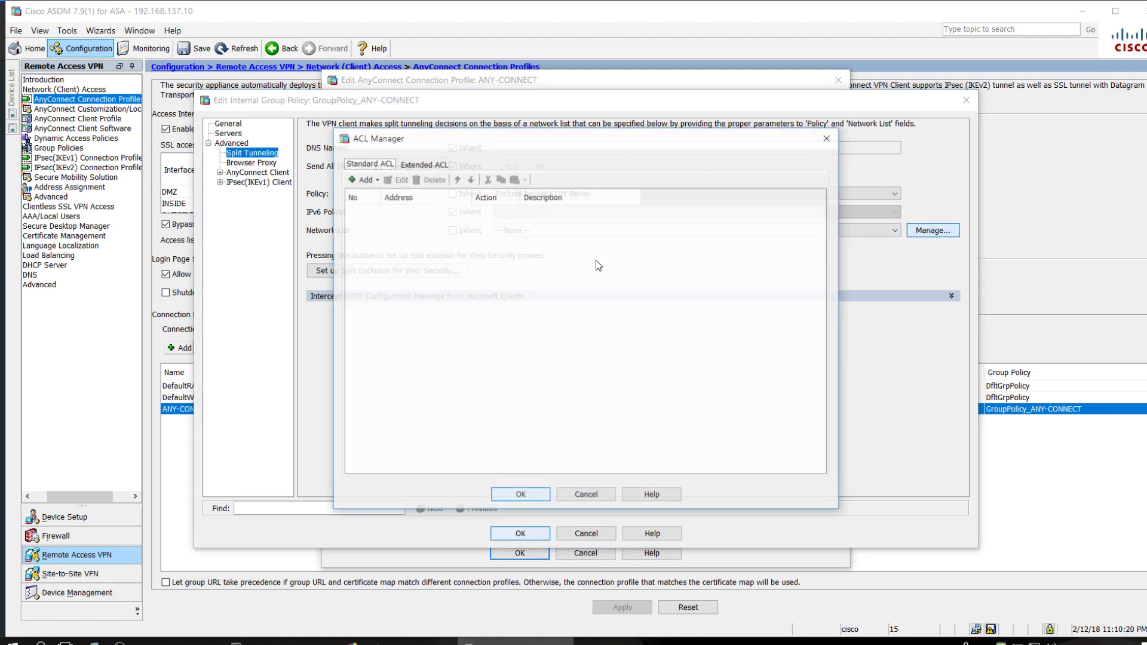
left_click(366, 180)
left_click(394, 197)
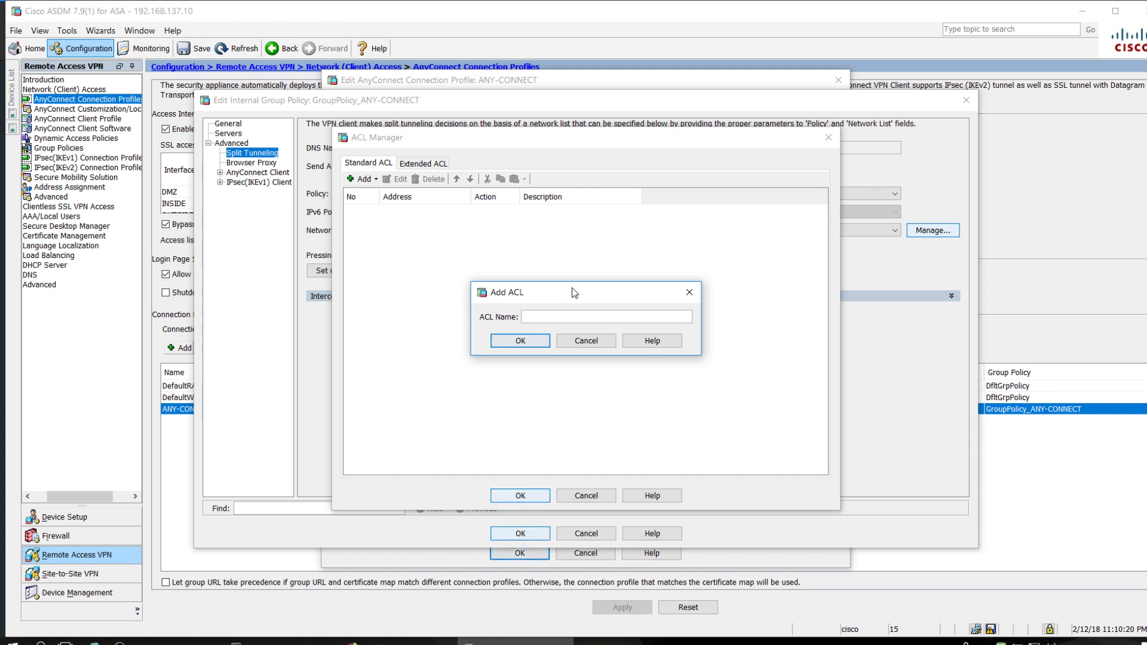
type("192.168.0.0")
left_click(545, 344)
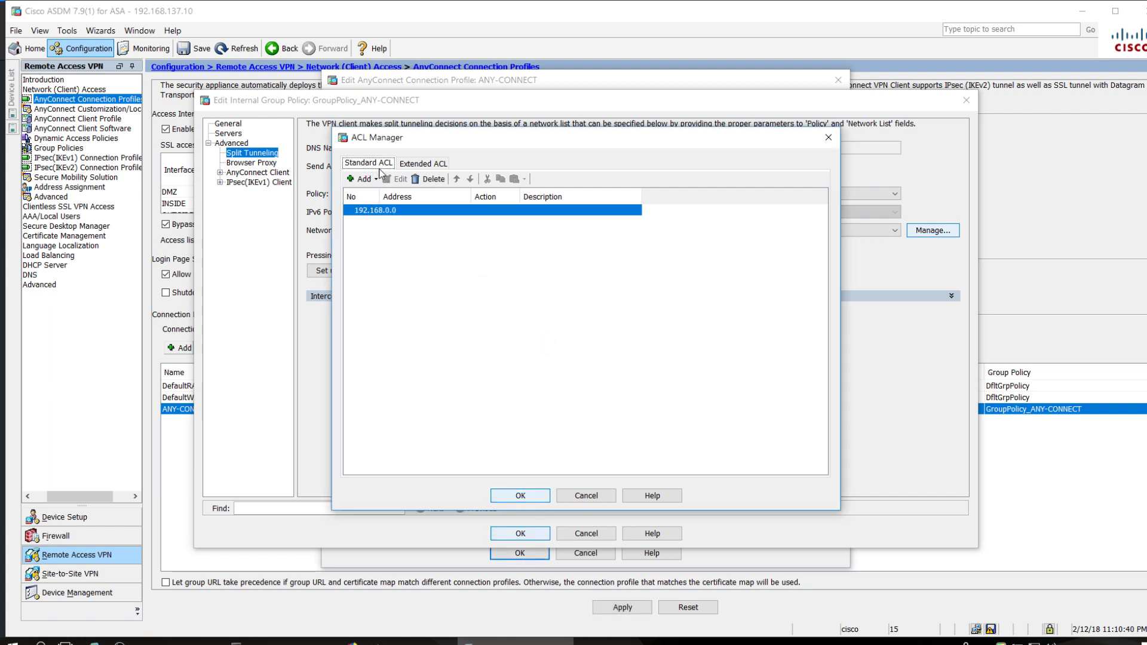
Step: Add a permit ACE for 192.168.0.0/24 and close the ACL Manager with OK
left_click(362, 178)
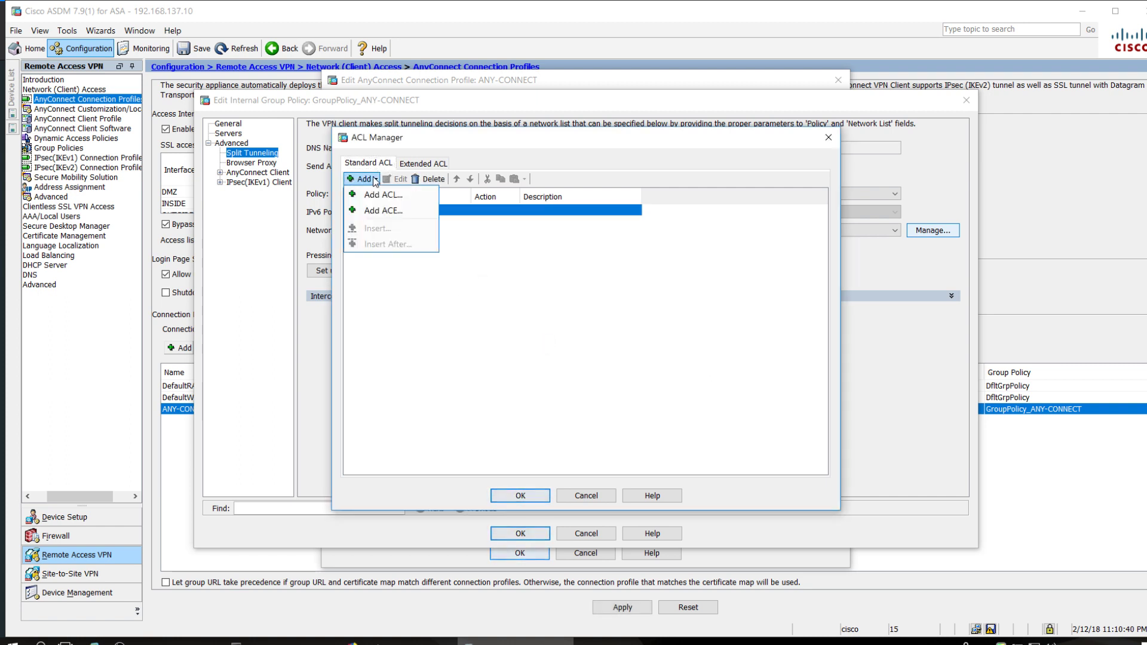
left_click(381, 208)
left_click(471, 296)
type("192.")
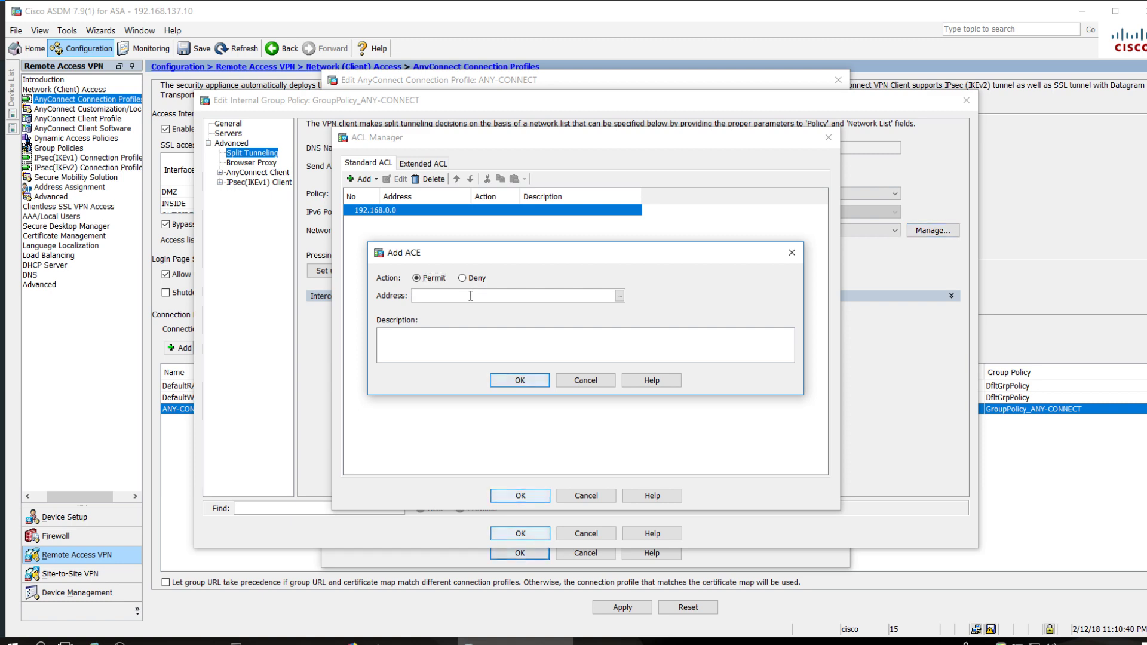
type("1")
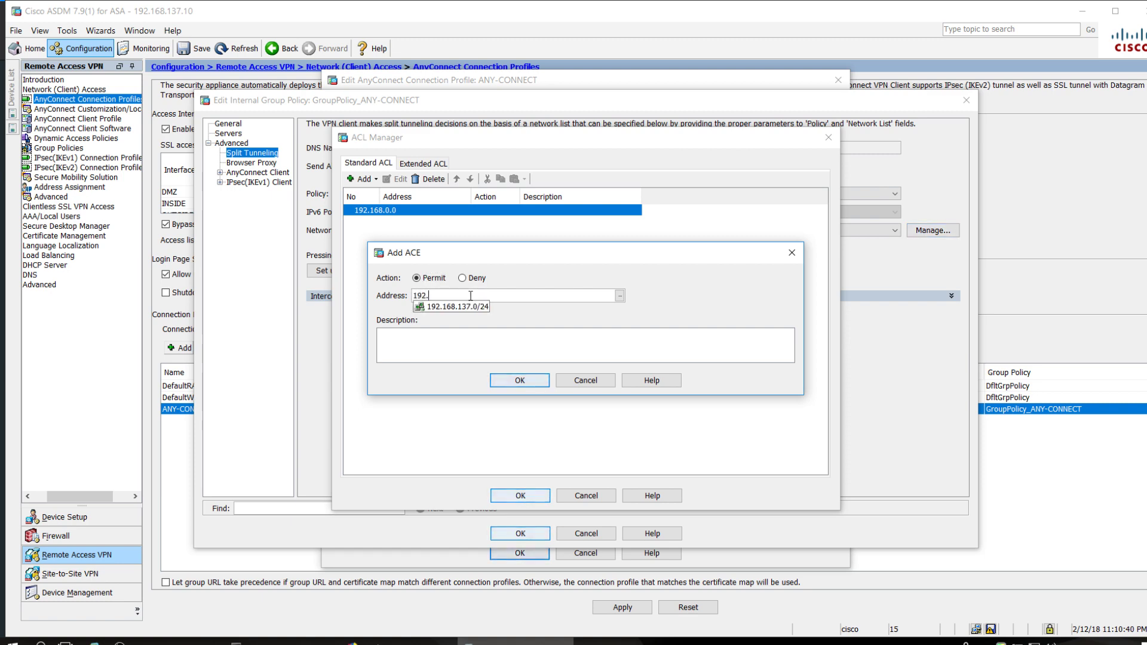
type("68")
type(".0.")
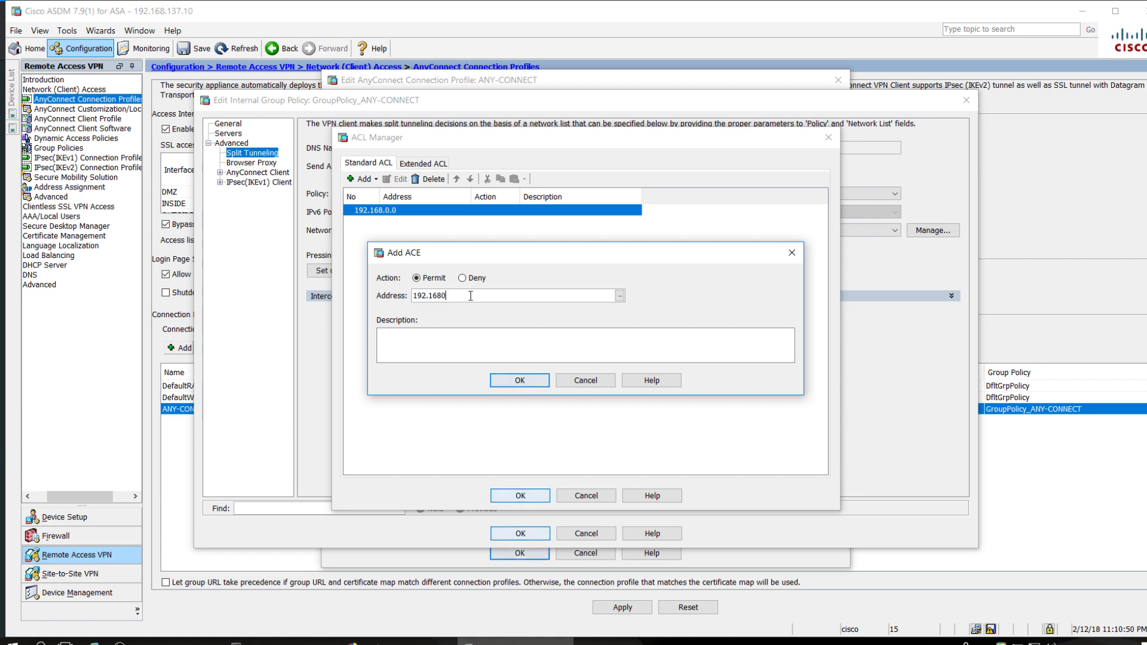
type("0/24")
left_click(515, 383)
left_click(520, 496)
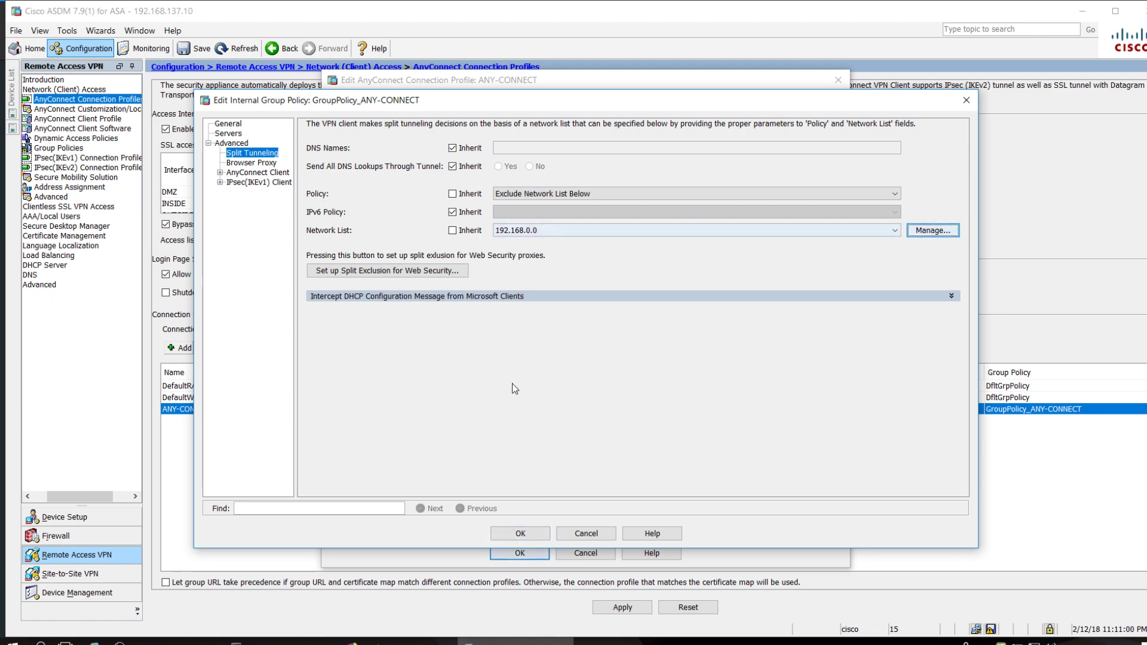
Step: Confirm the group policy and connection profile dialogs, Apply to the ASA, and close the error report
left_click(526, 534)
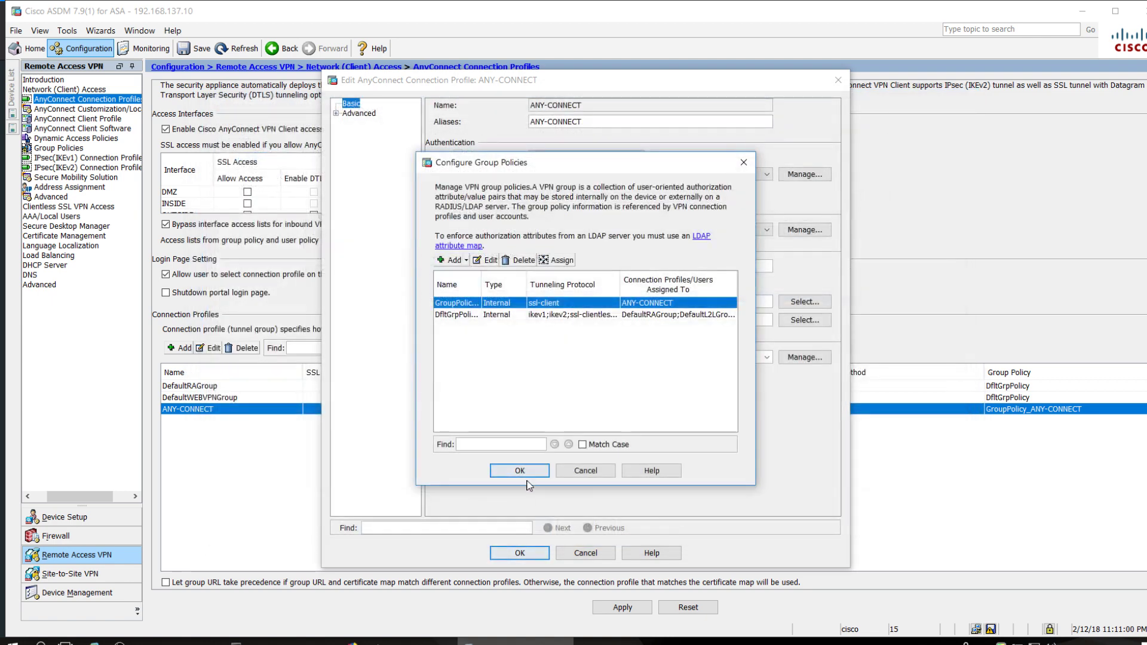
left_click(518, 472)
left_click(520, 554)
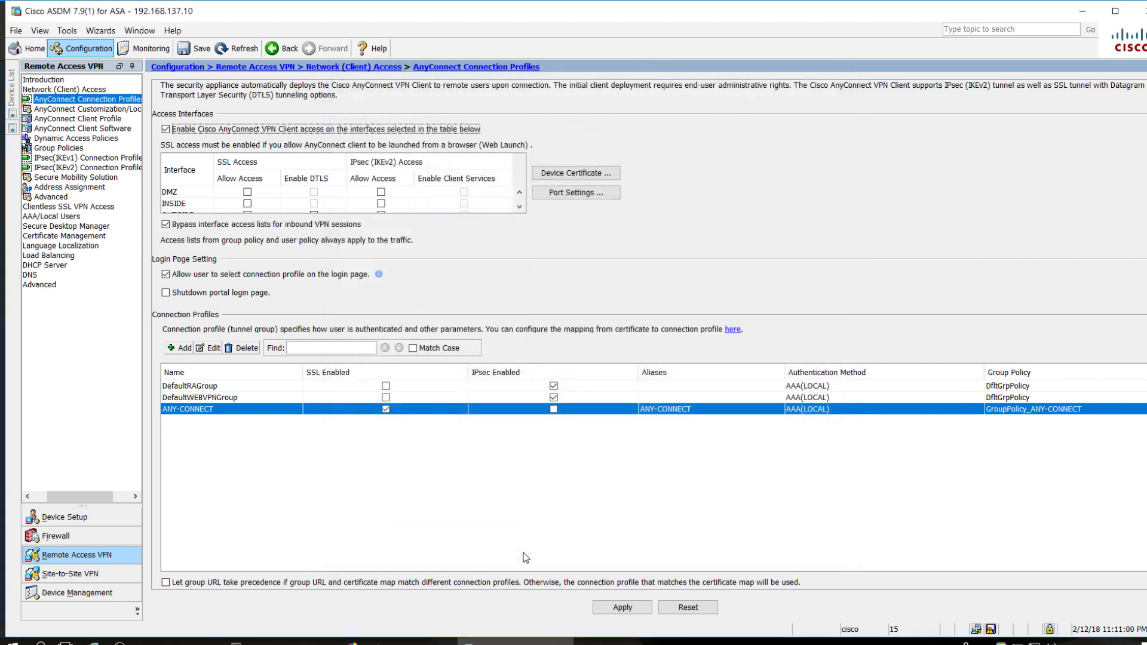
left_click(622, 607)
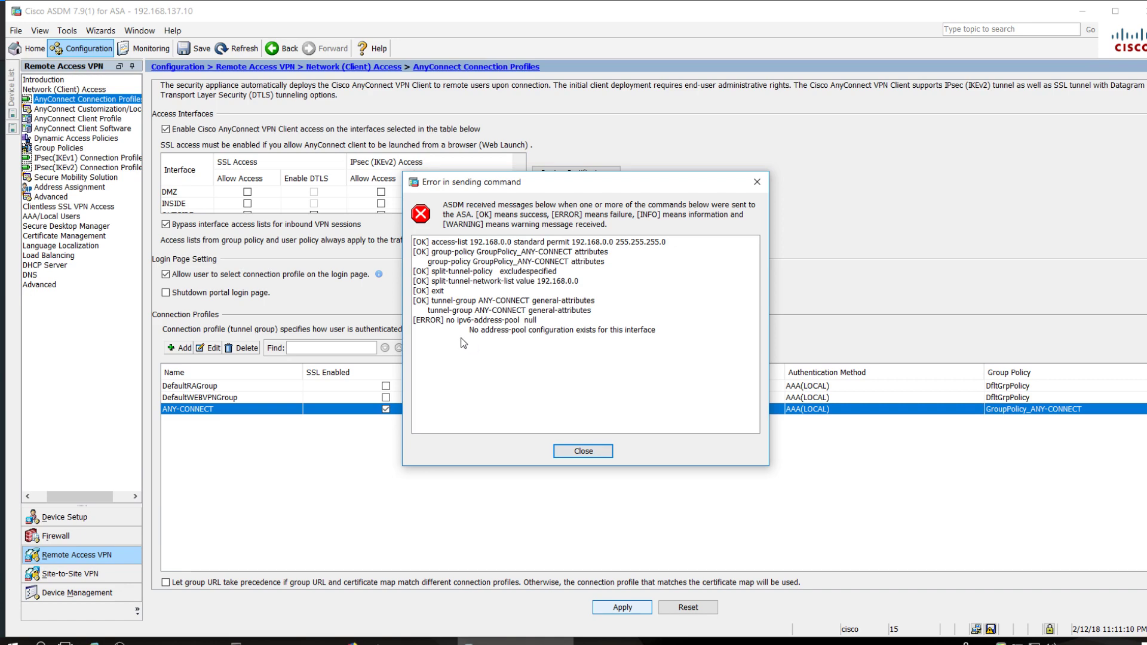
left_click(594, 455)
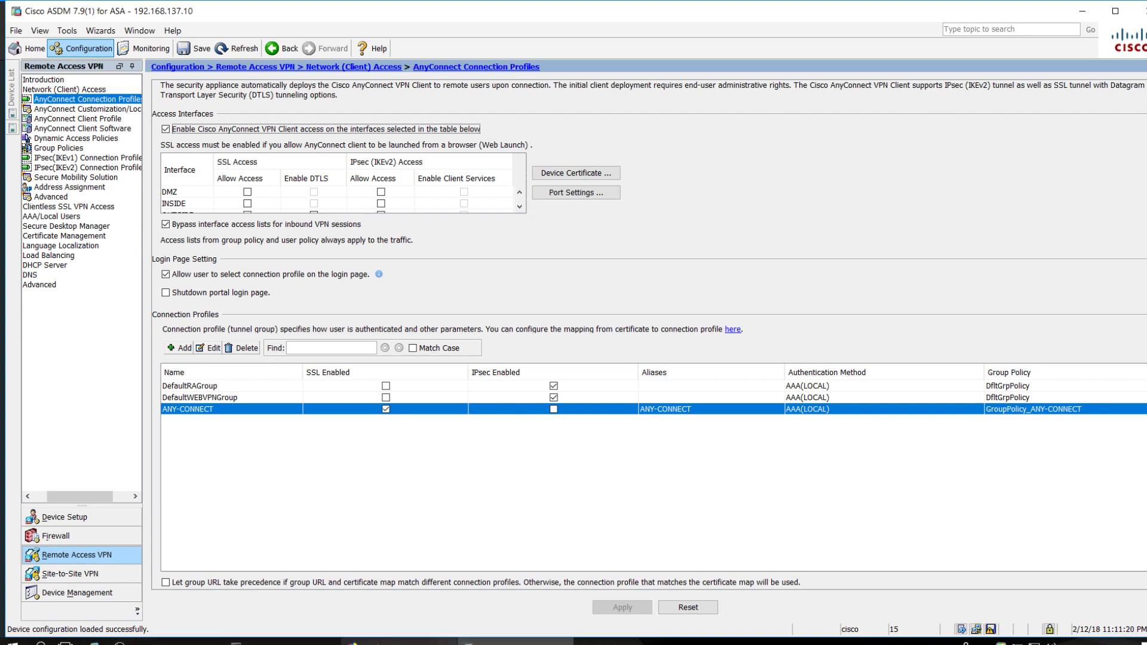
left_click(400, 642)
left_click(176, 11)
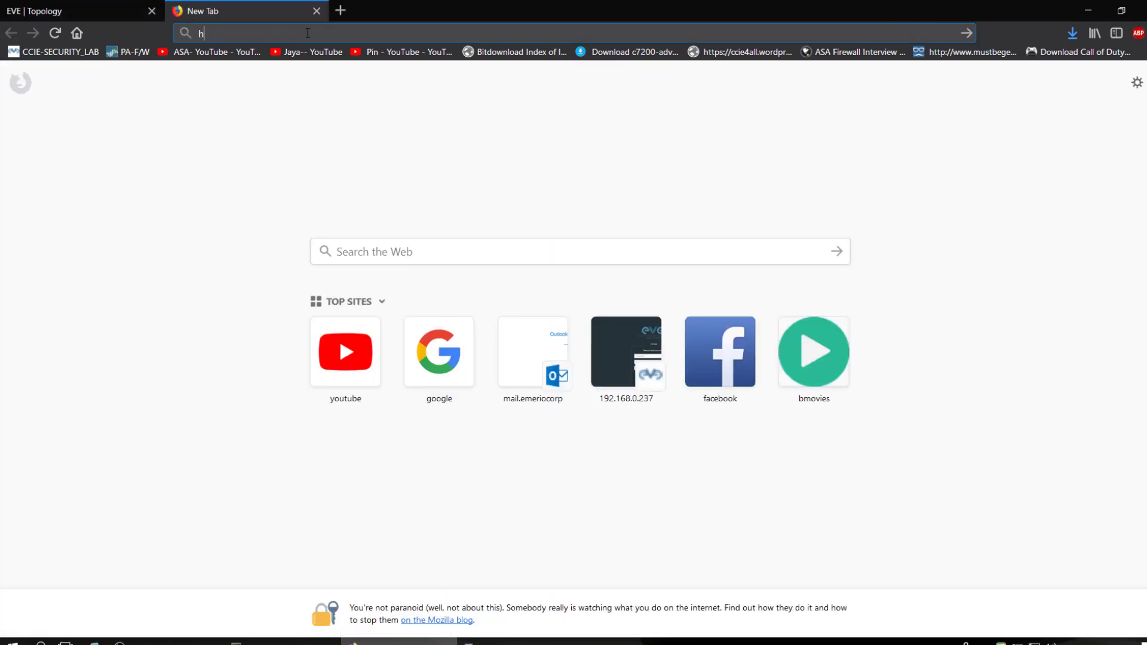
type("https:")
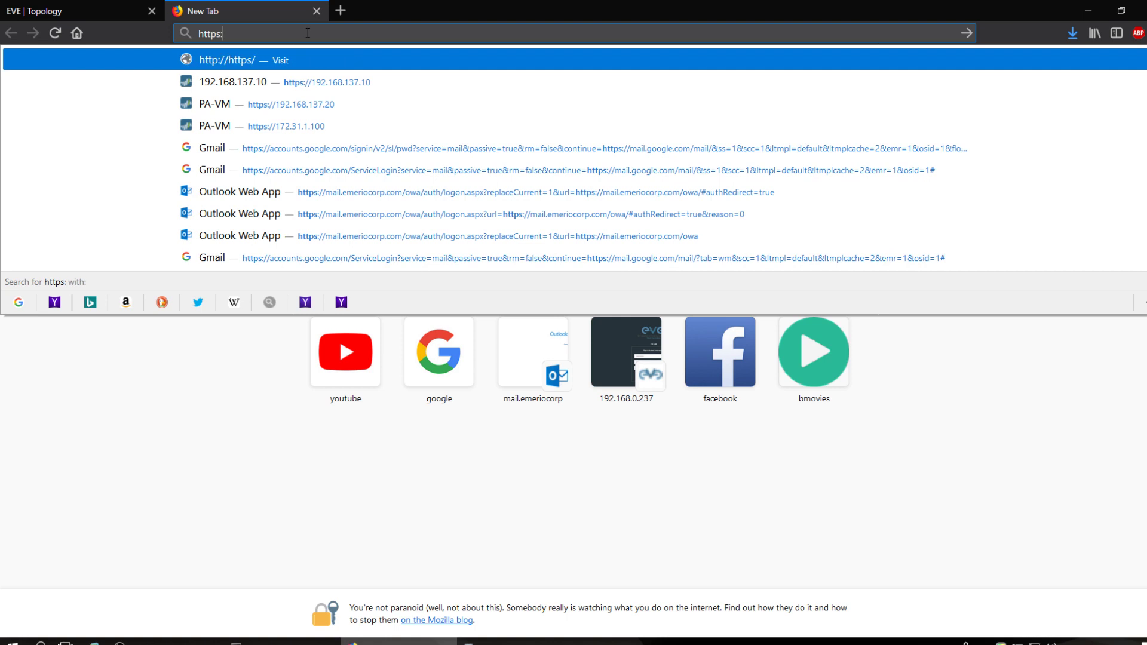
type("//192.168.")
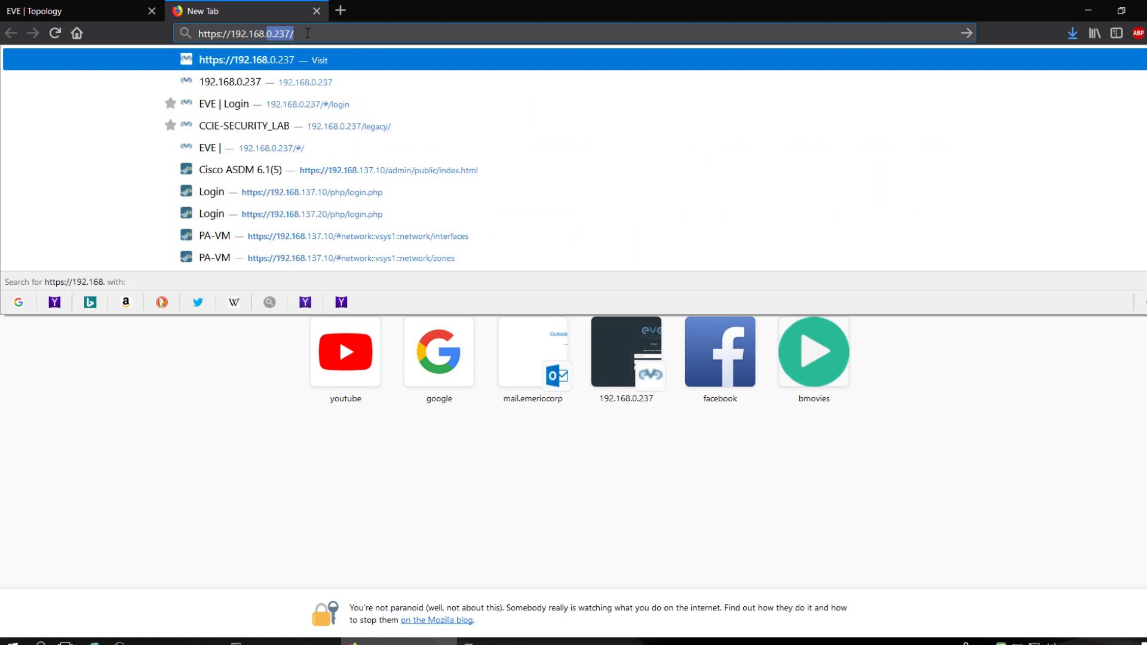
type("0.")
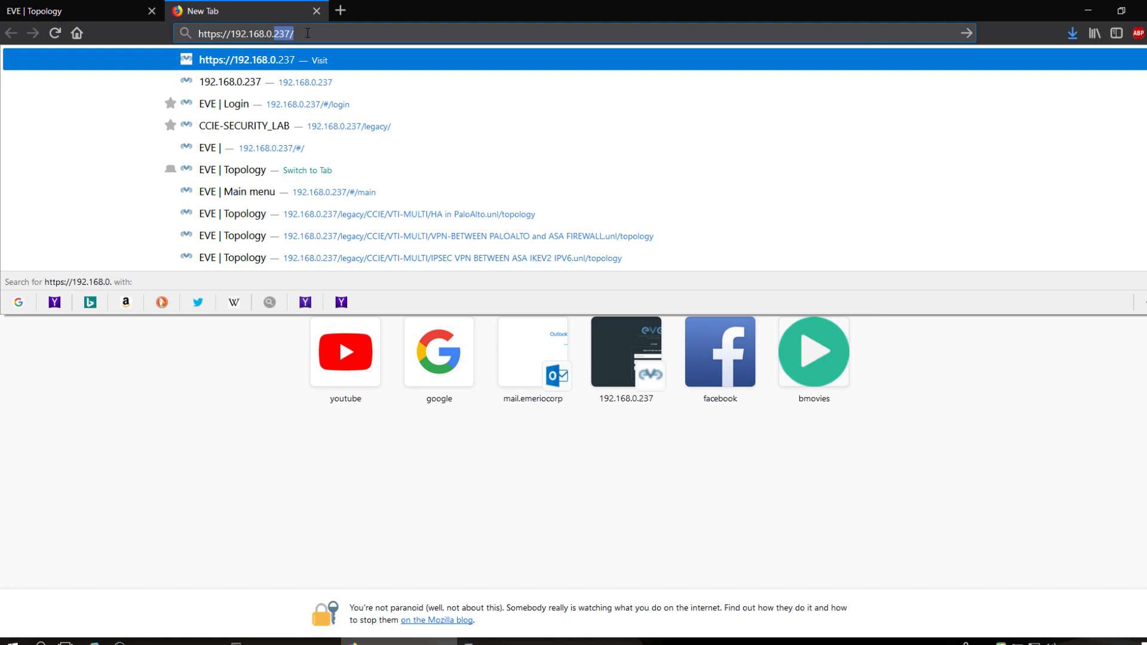
key("BackSpace")
key("BackSpace")
key("BackSpace")
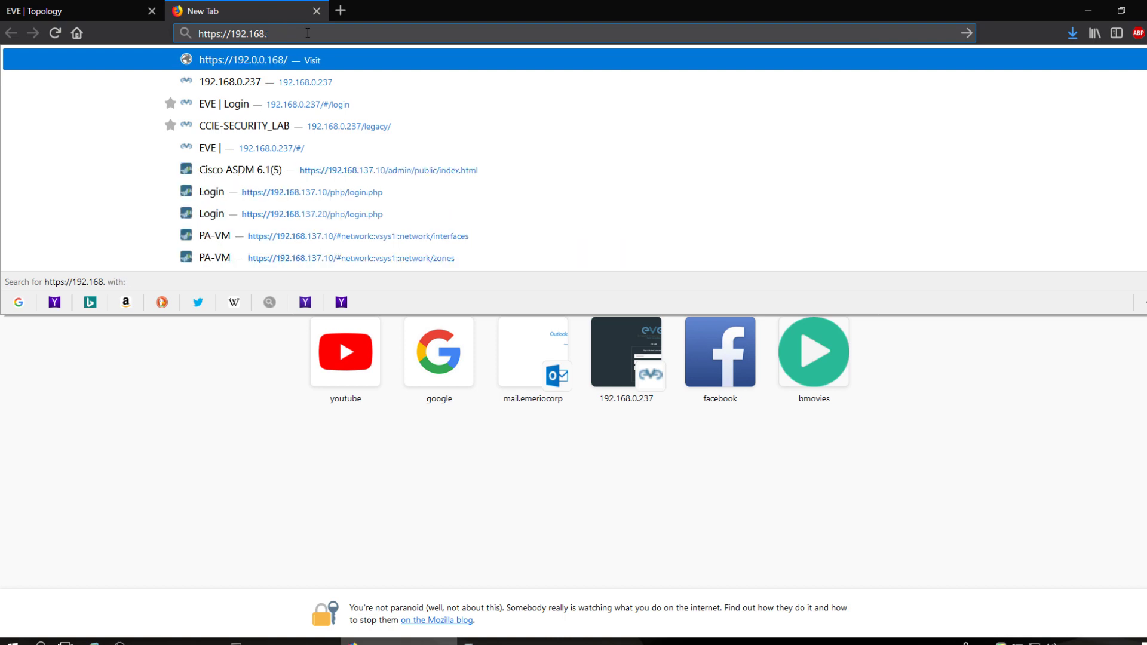
key("ctrl+Page_Up")
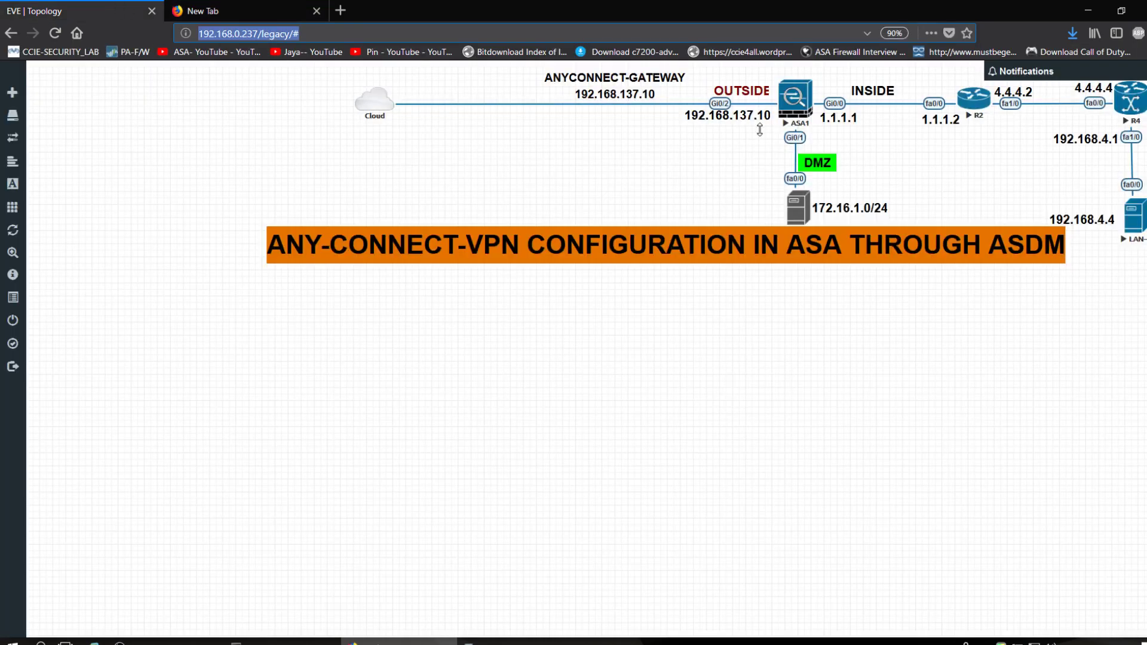
left_click(252, 5)
type("137.1")
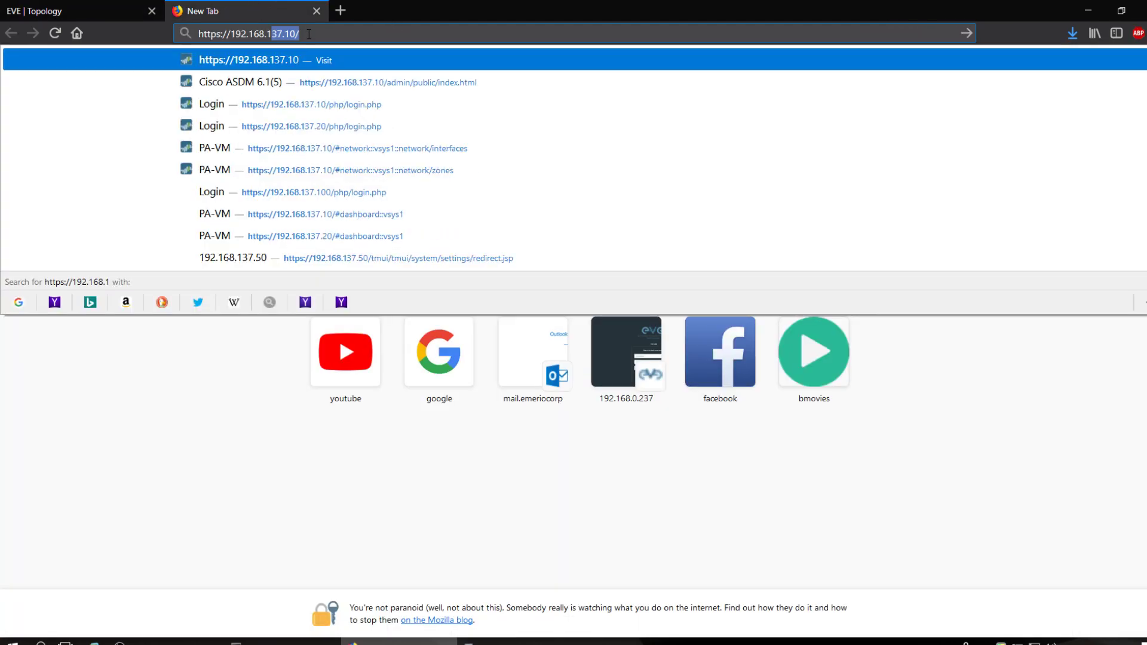
type("0")
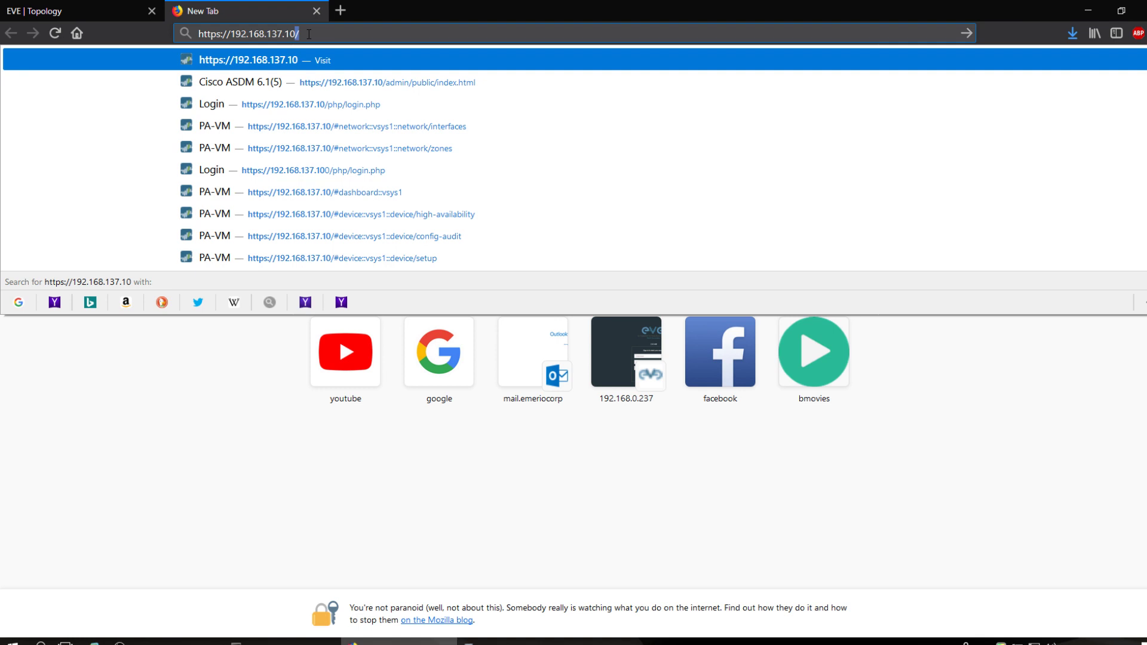
key("Return")
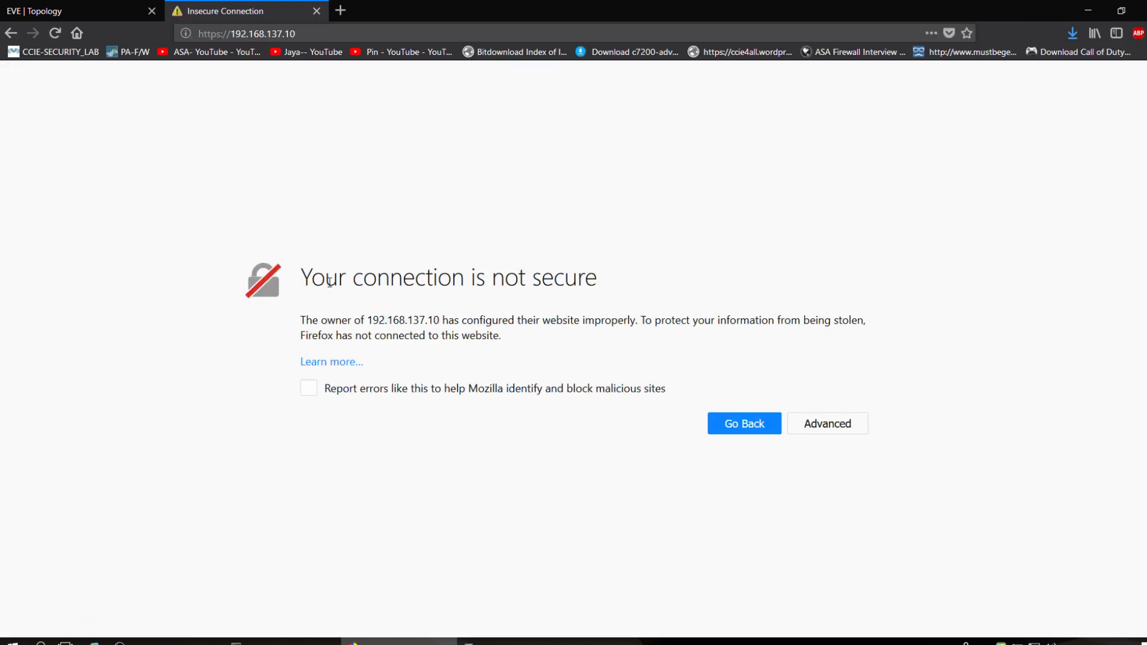
Step: Add and confirm a security exception for the ASA's self-signed certificate
left_click(827, 424)
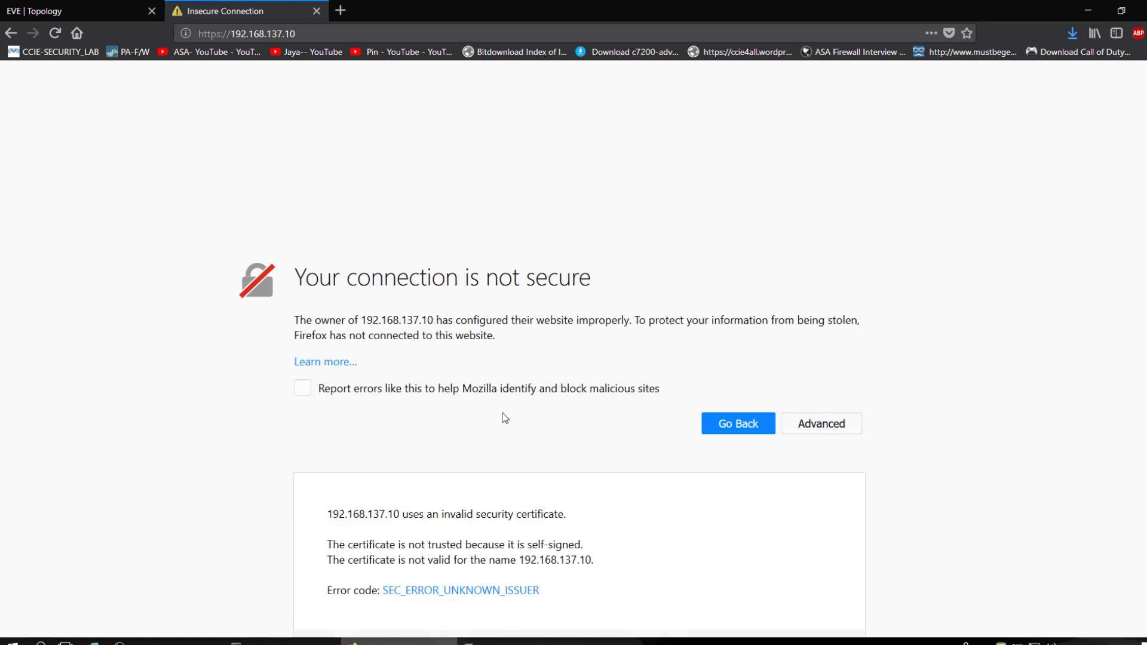
left_click(828, 583)
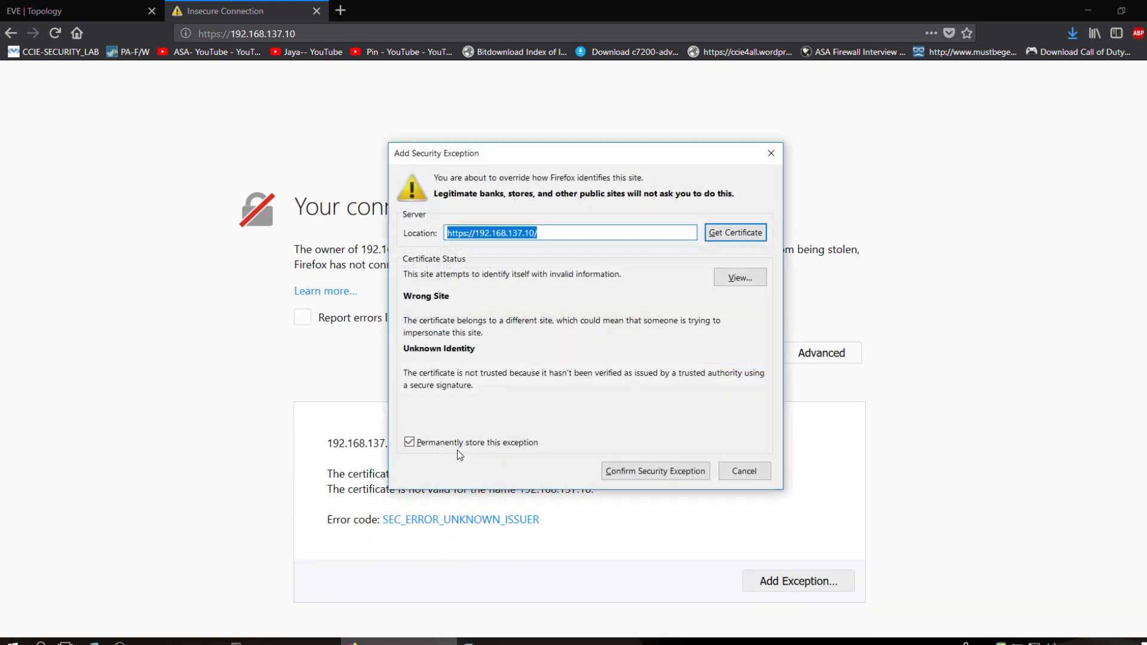
left_click(665, 475)
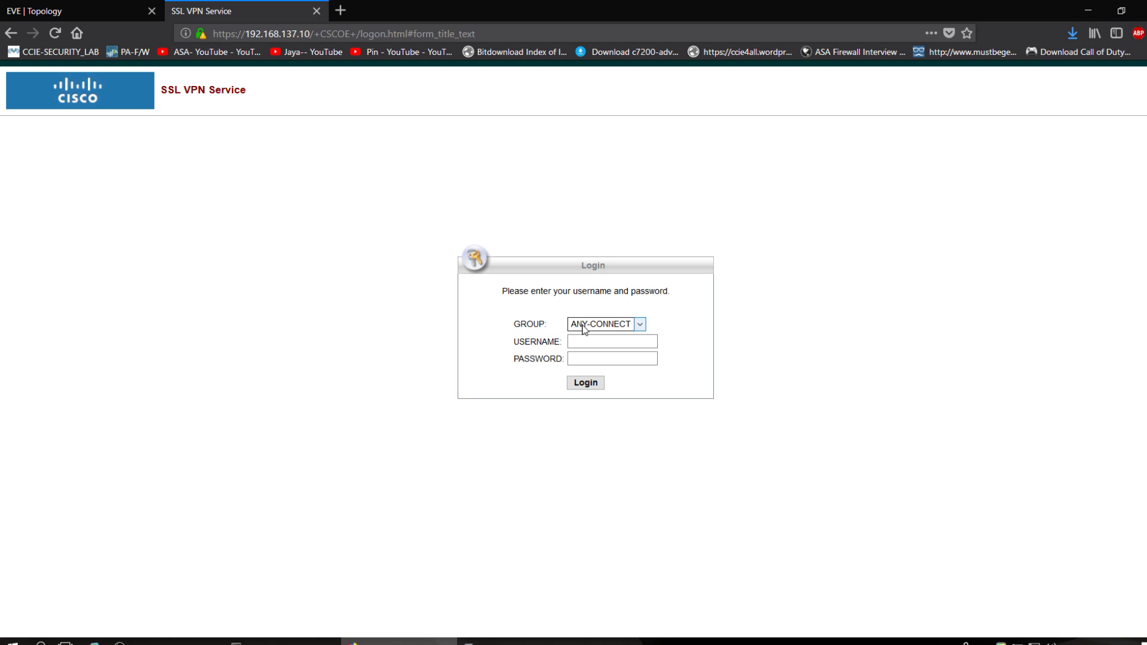
Step: Keep the ANY-CONNECT group, then type the login username and its password
left_click(576, 328)
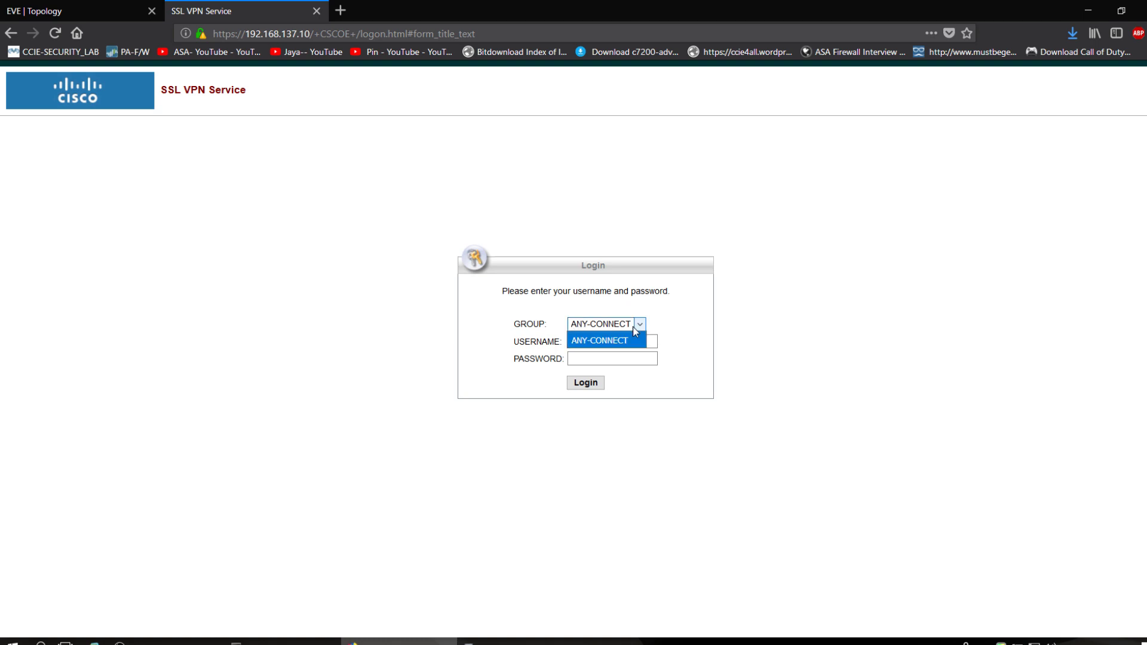
left_click(521, 320)
left_click(587, 342)
type("cisco")
key("Tab")
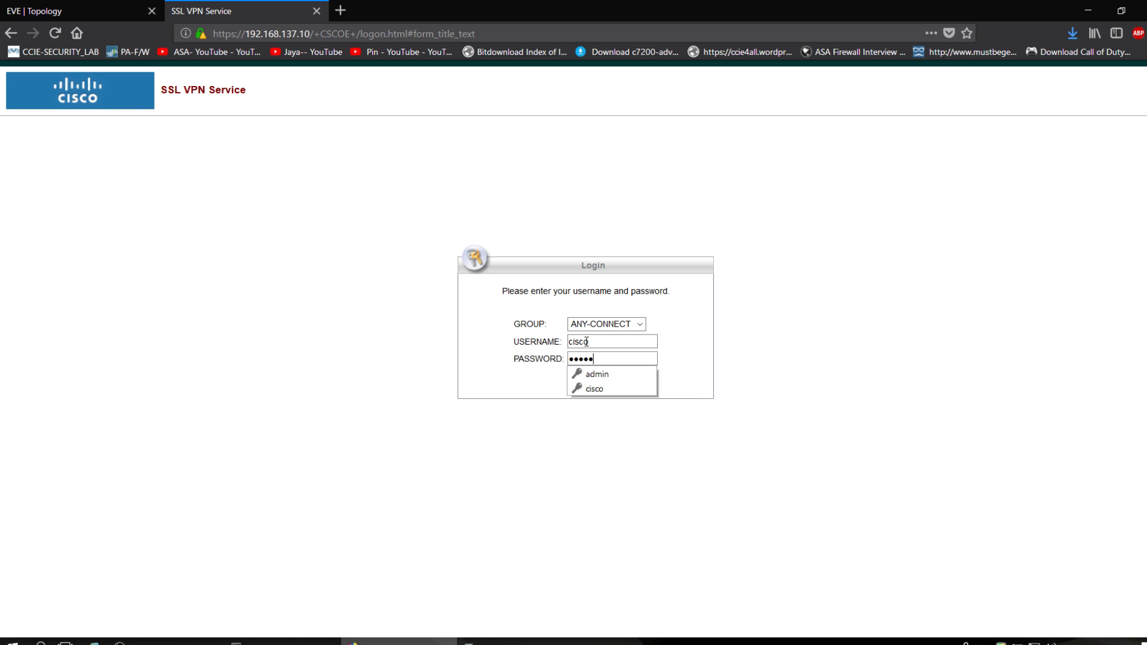
type("ci")
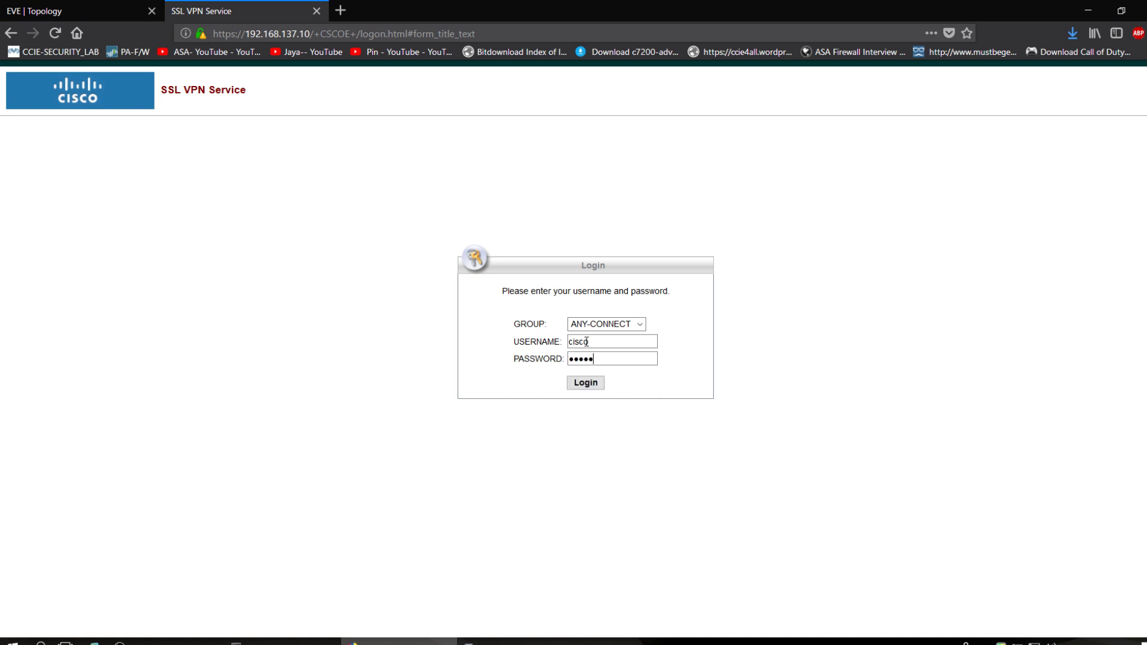
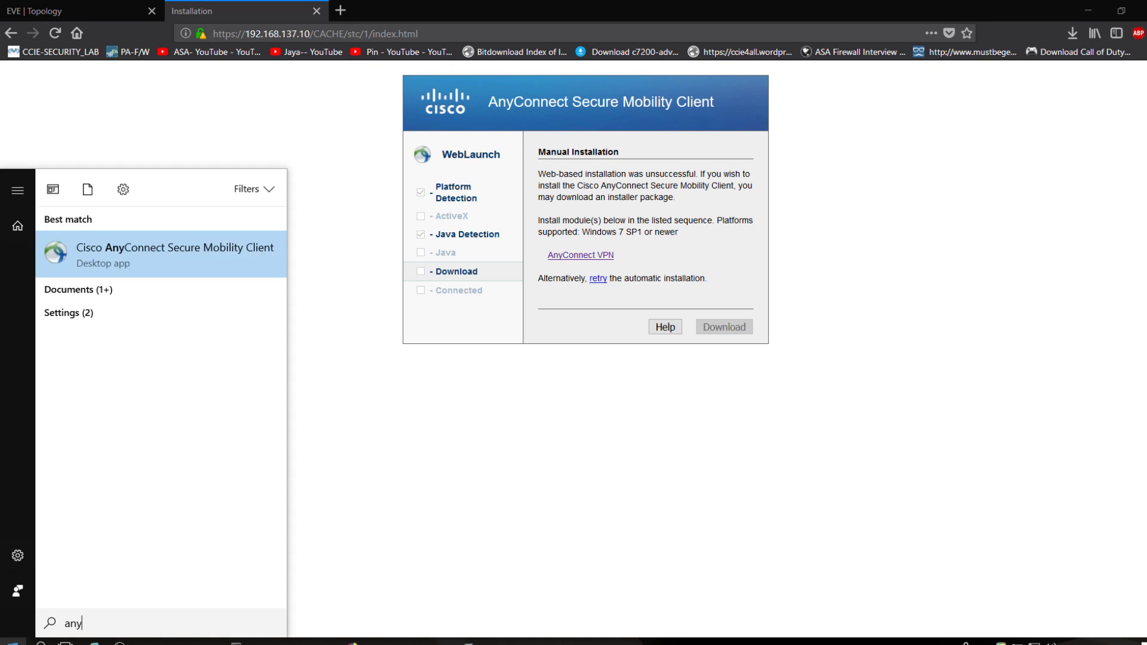
Step: Launch Cisco AnyConnect from the Start menu and start connecting to the 192.168.137.10 gateway
left_click(105, 250)
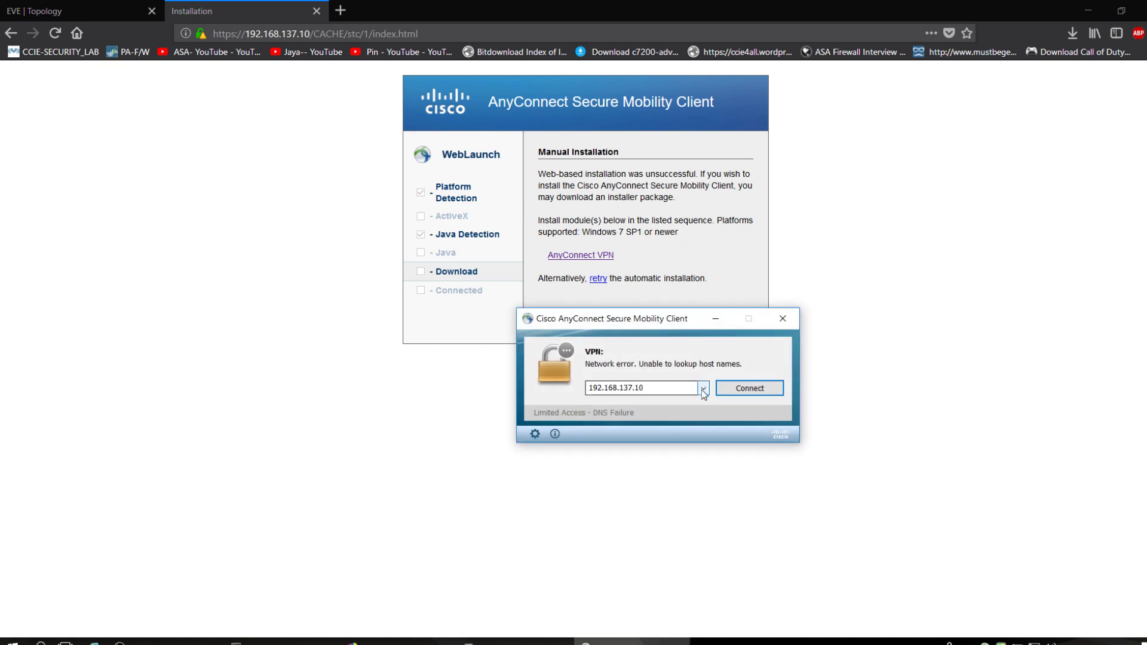
left_click(60, 7)
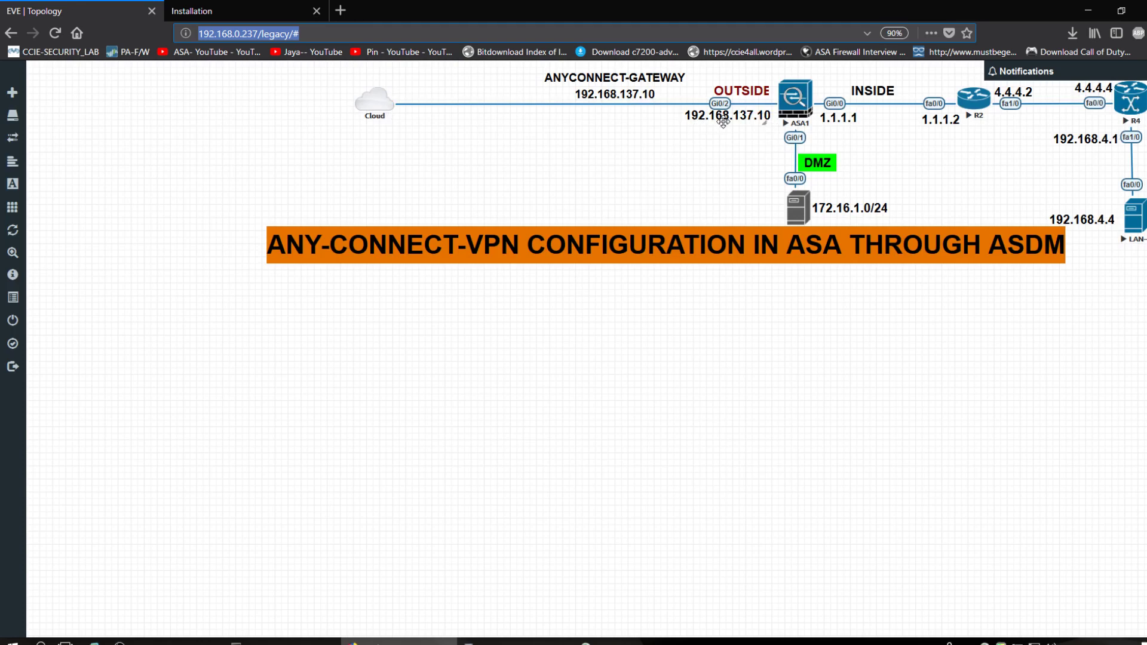
left_click(659, 641)
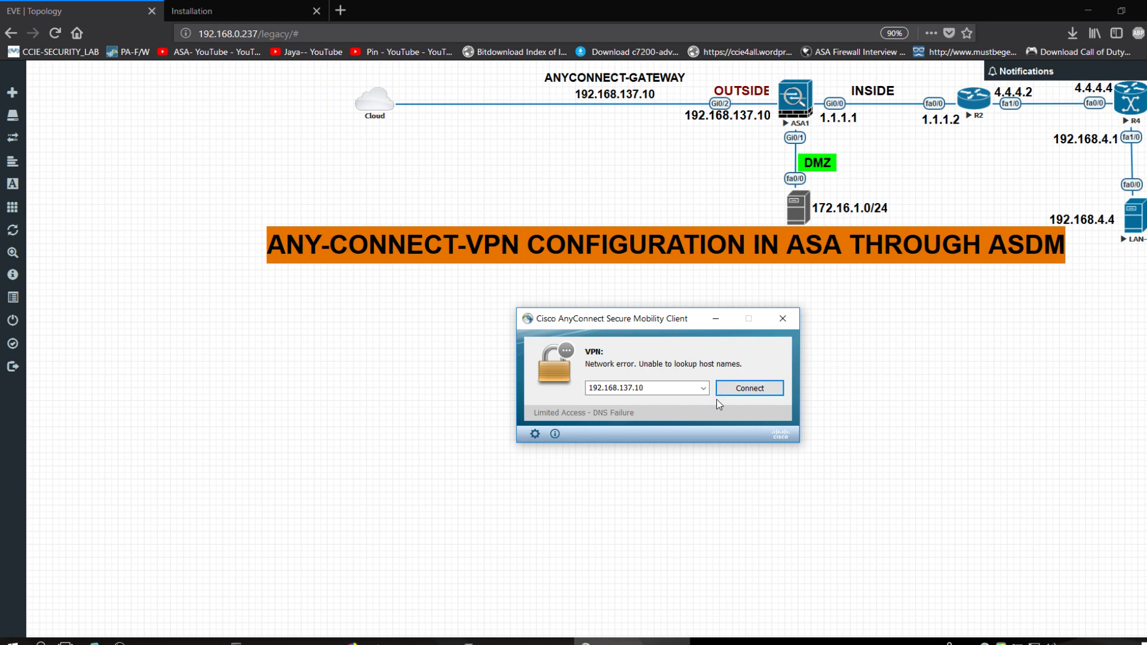
left_click(733, 389)
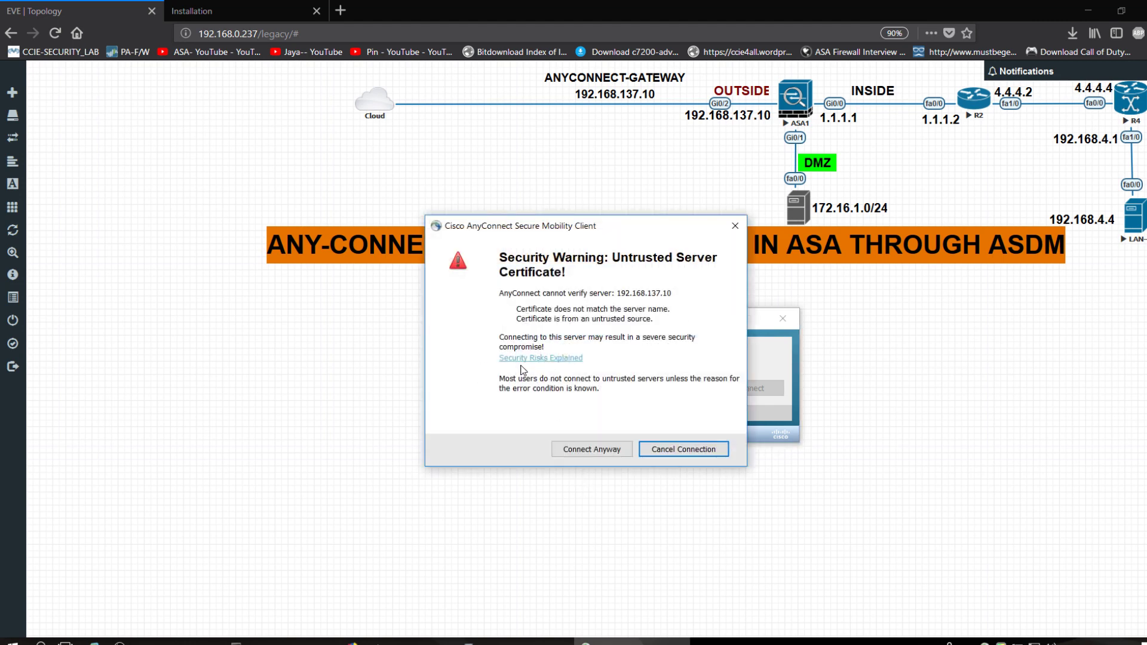
Step: Accept the untrusted certificate, submit the ANY-CONNECT login credentials, and check the tray for VPN: Connected
left_click(591, 449)
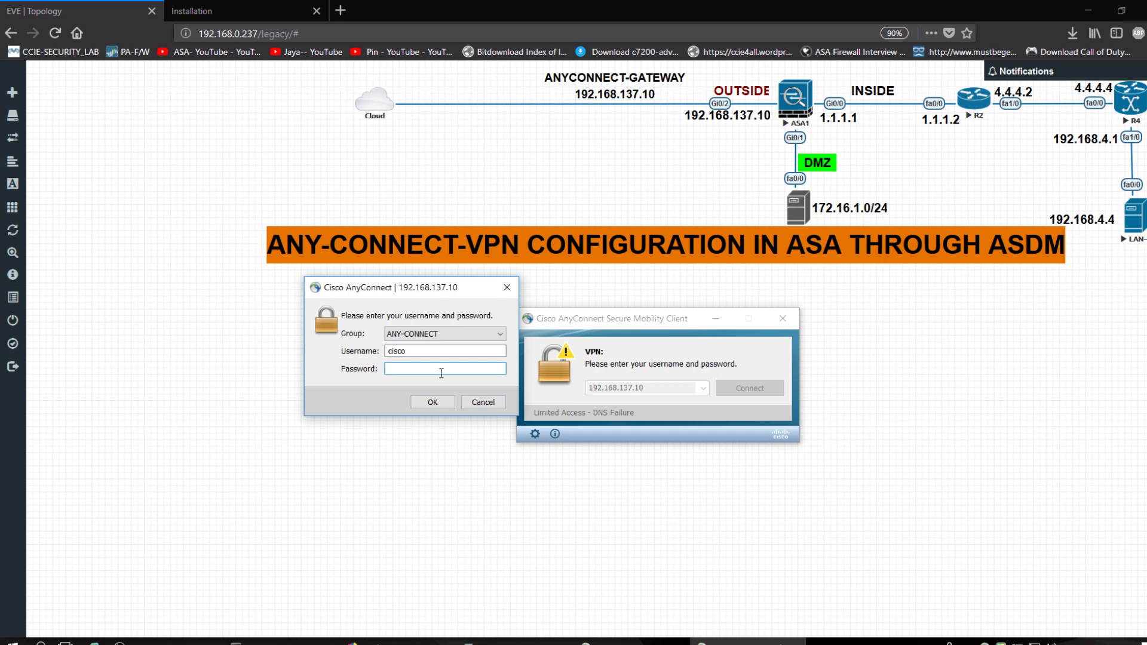
left_click(418, 403)
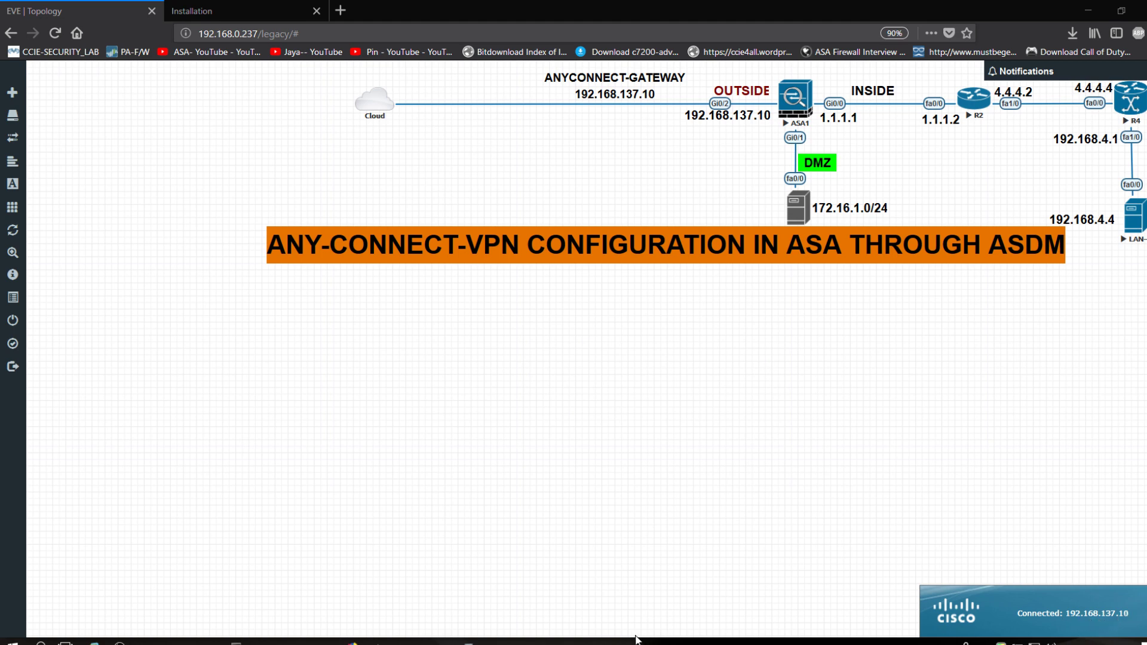
left_click(966, 642)
Step: Open the AnyConnect window from the tray and view the tunnel statistics and secured route details
mouse_move(998, 625)
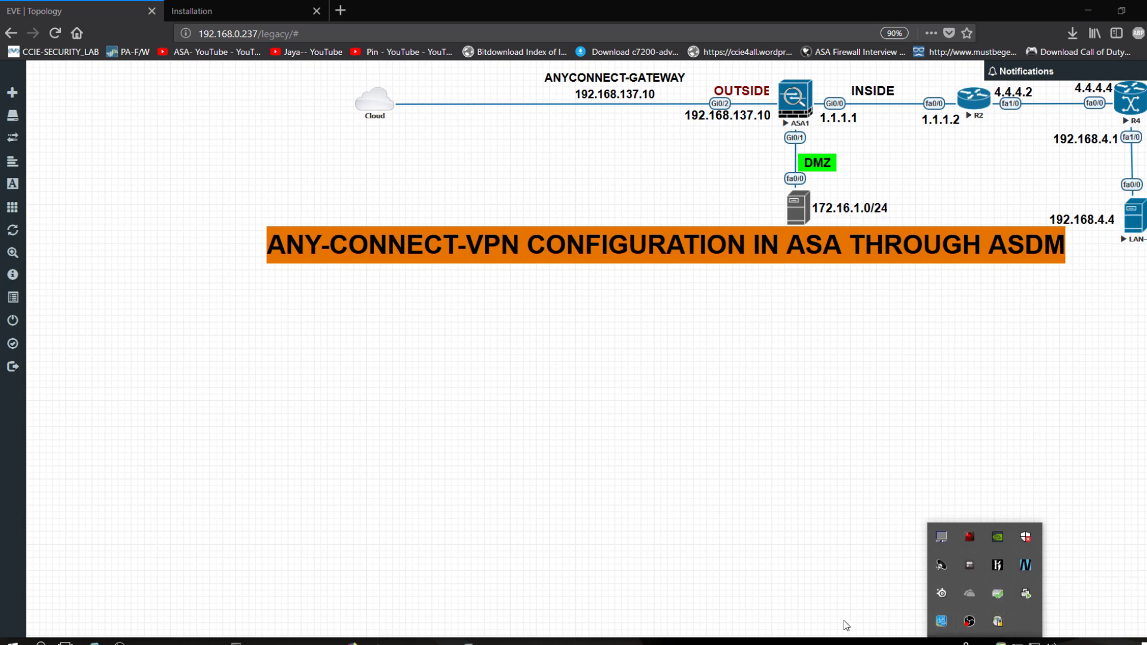
left_click(997, 622)
left_click(534, 434)
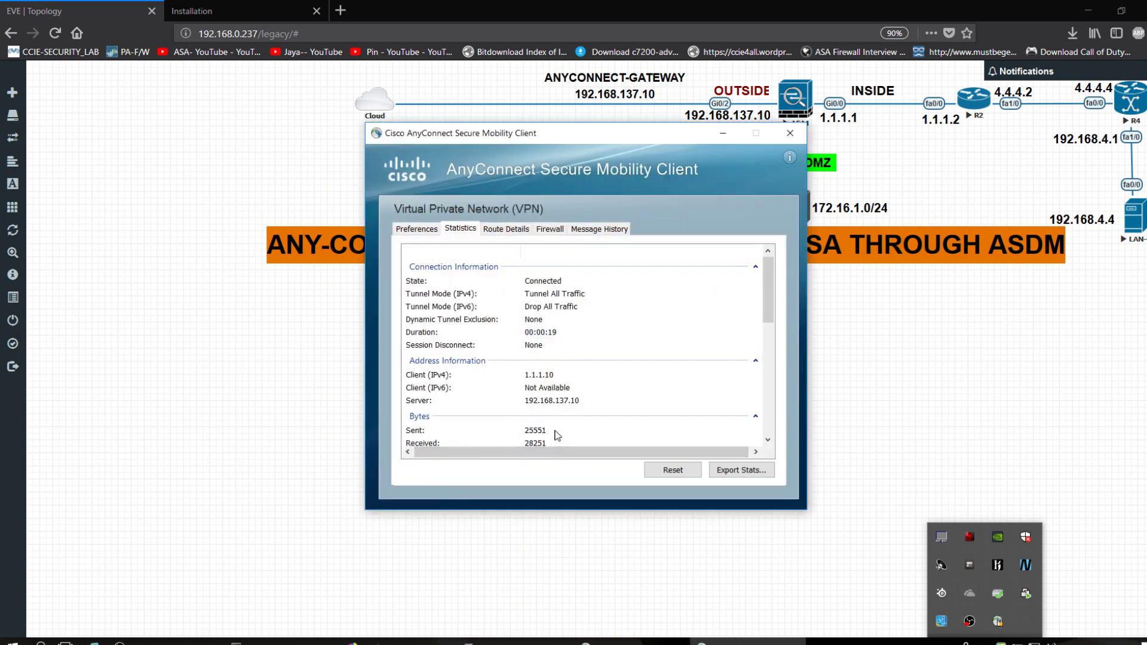
left_click(507, 230)
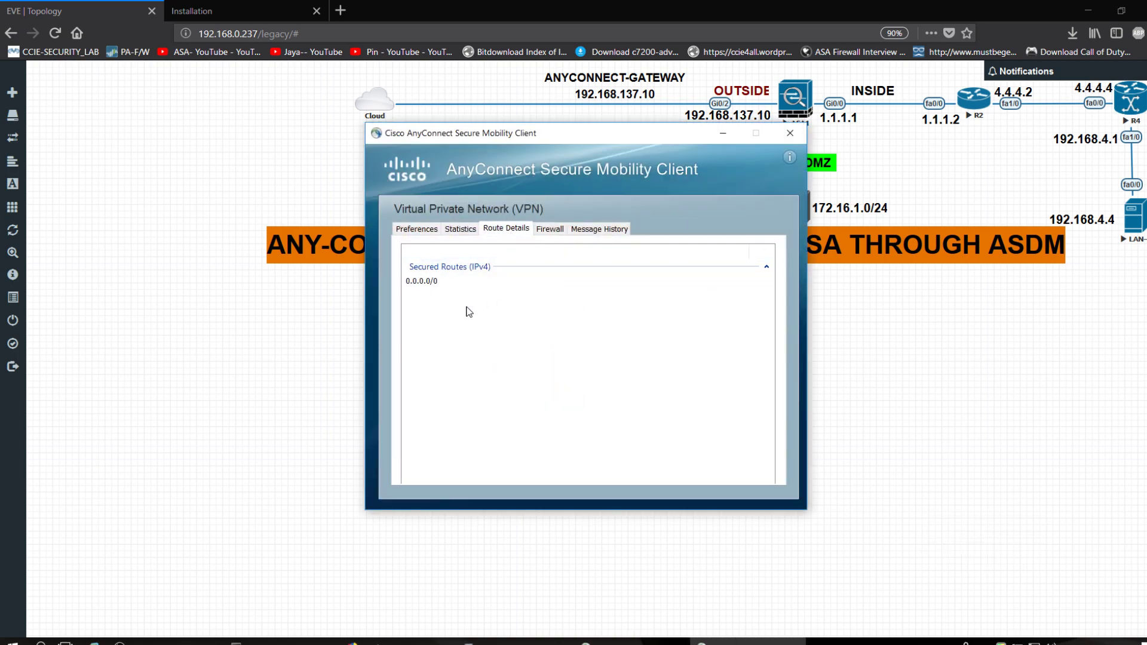
right_click(598, 315)
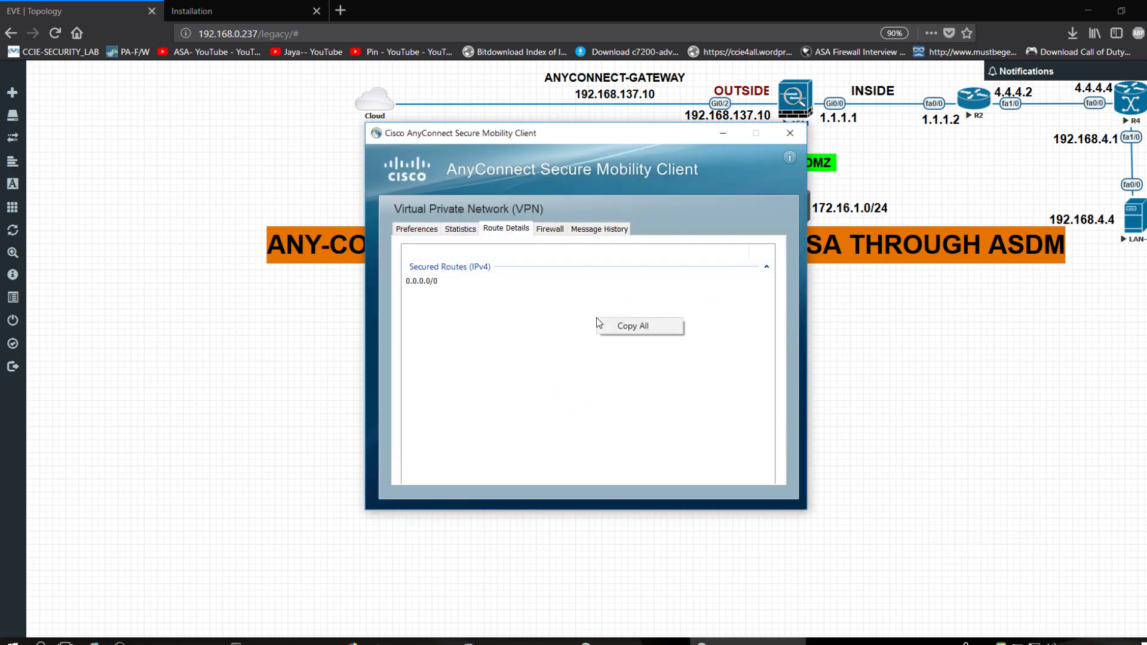
left_click(591, 367)
Step: Recheck the 0.0.0.0/0 secured route list, then view the VPN Preferences tab
left_click(281, 640)
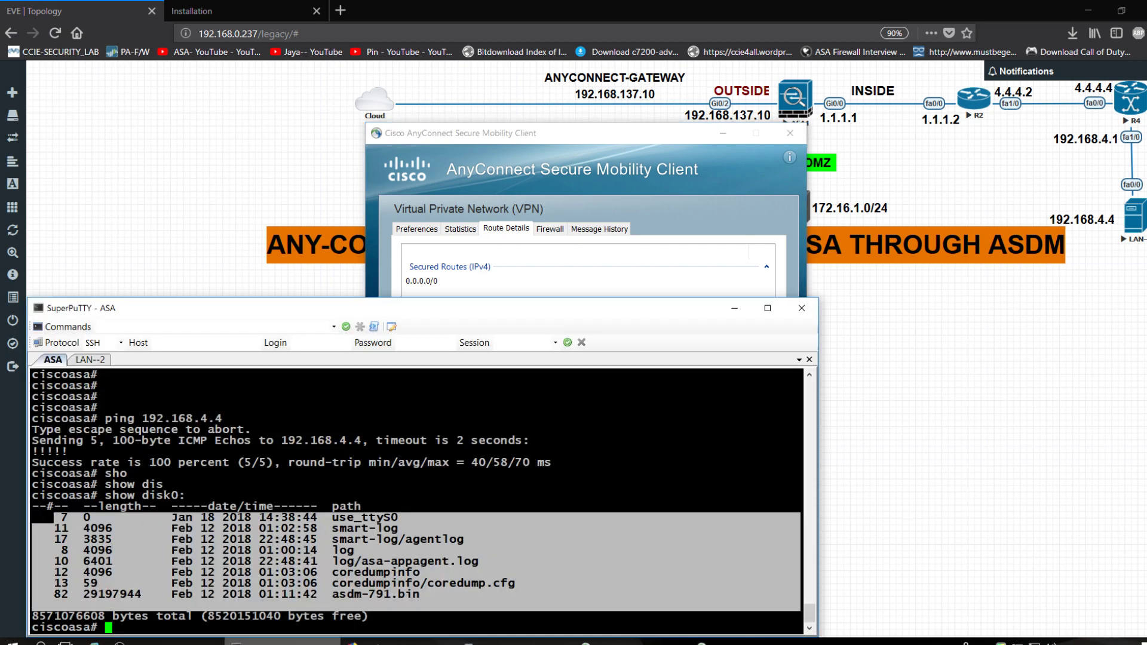
left_click(505, 282)
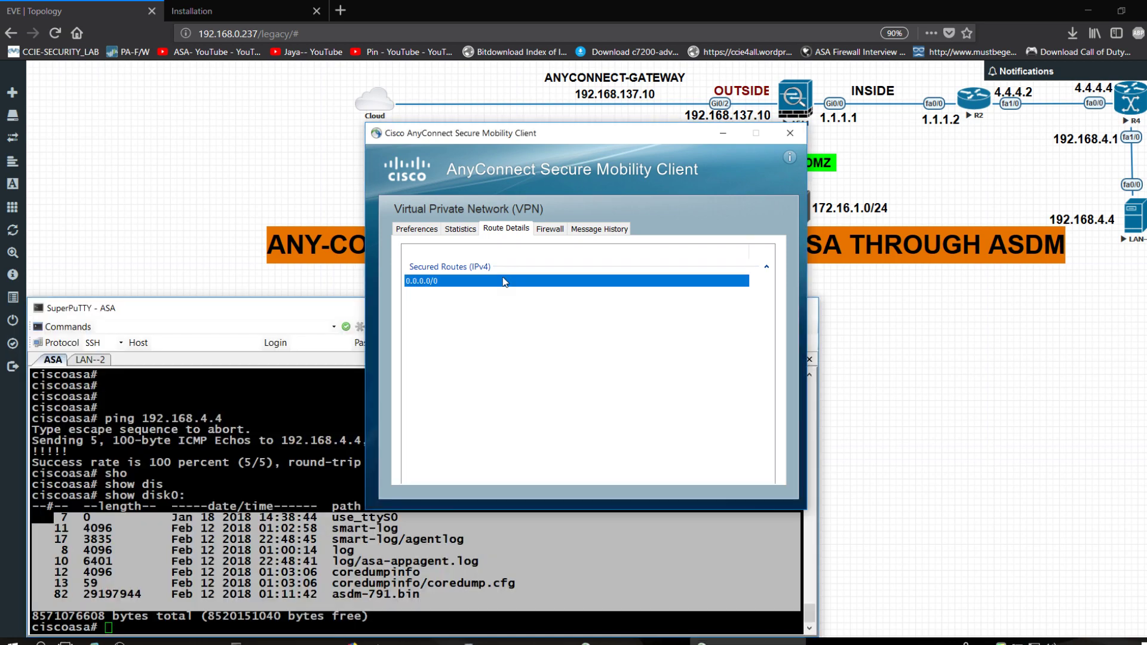
left_click(494, 366)
right_click(494, 367)
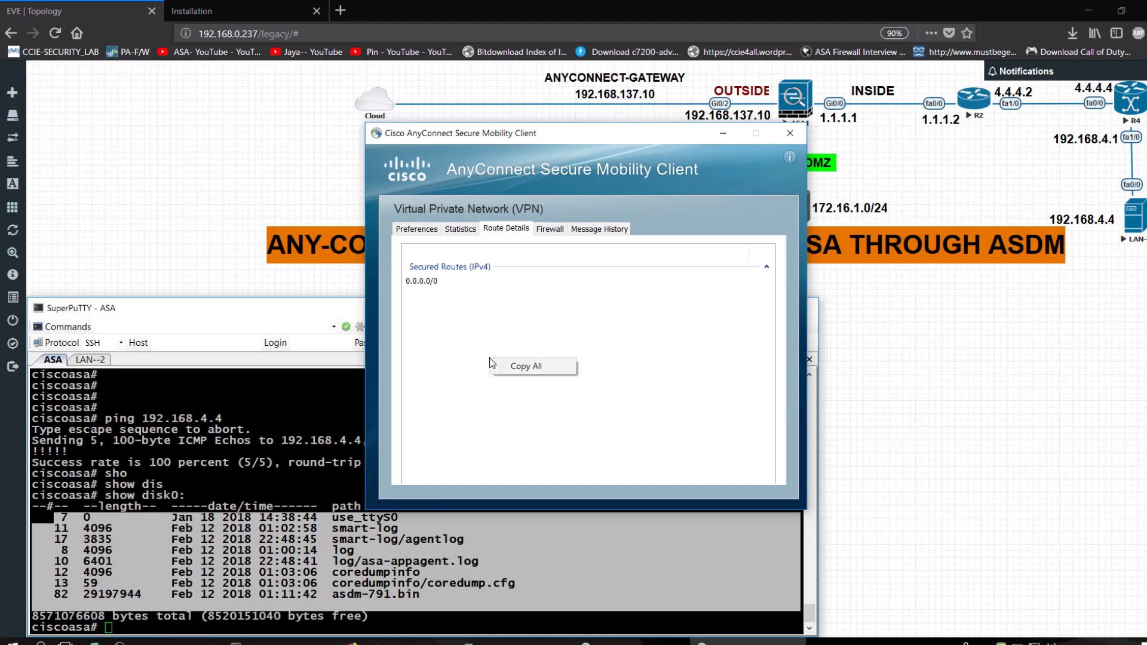
left_click(502, 428)
left_click(428, 230)
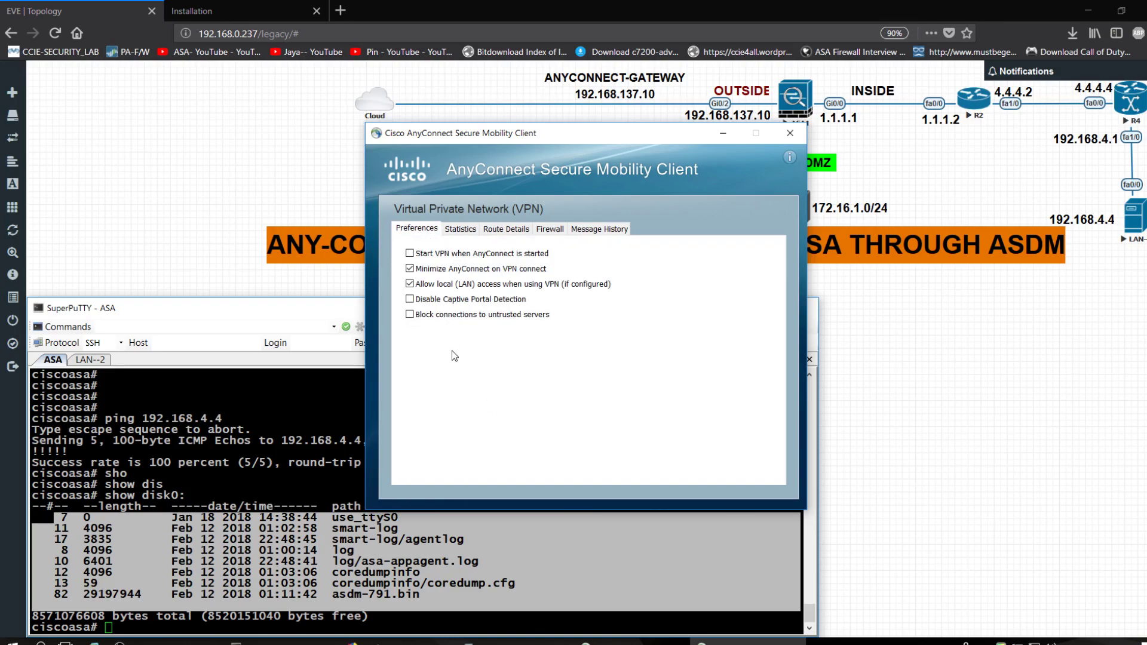
Step: Close the ASA and LAN--2 SuperPuTTY sessions and exit SuperPuTTY
key("alt+Tab")
key("ctrl+F4")
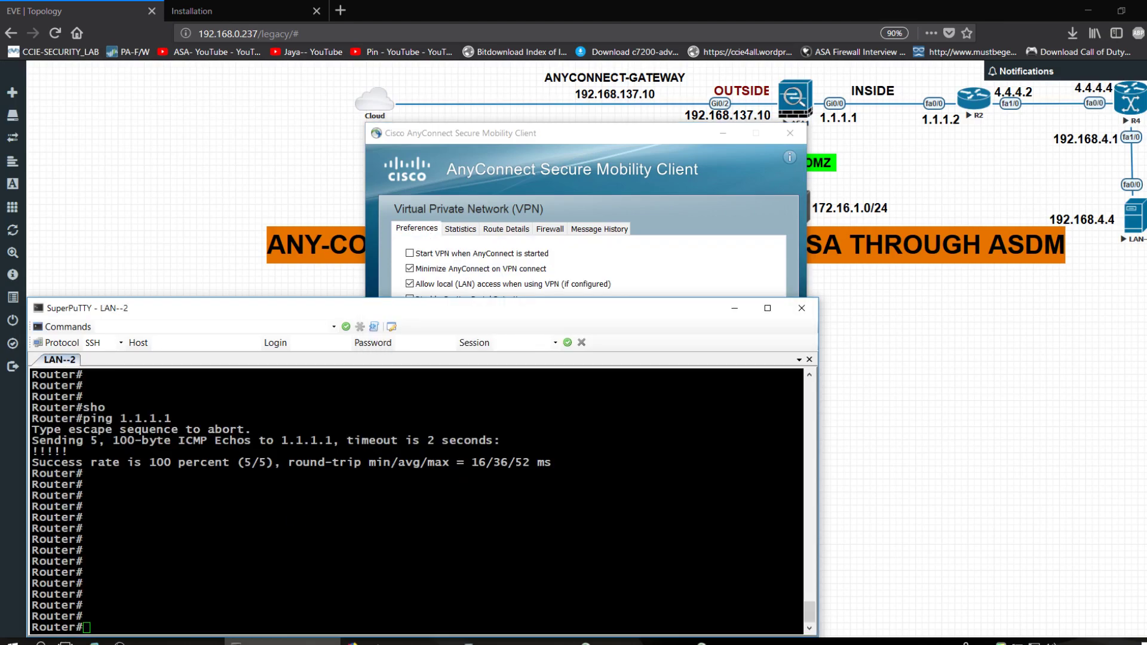
key("ctrl+F4")
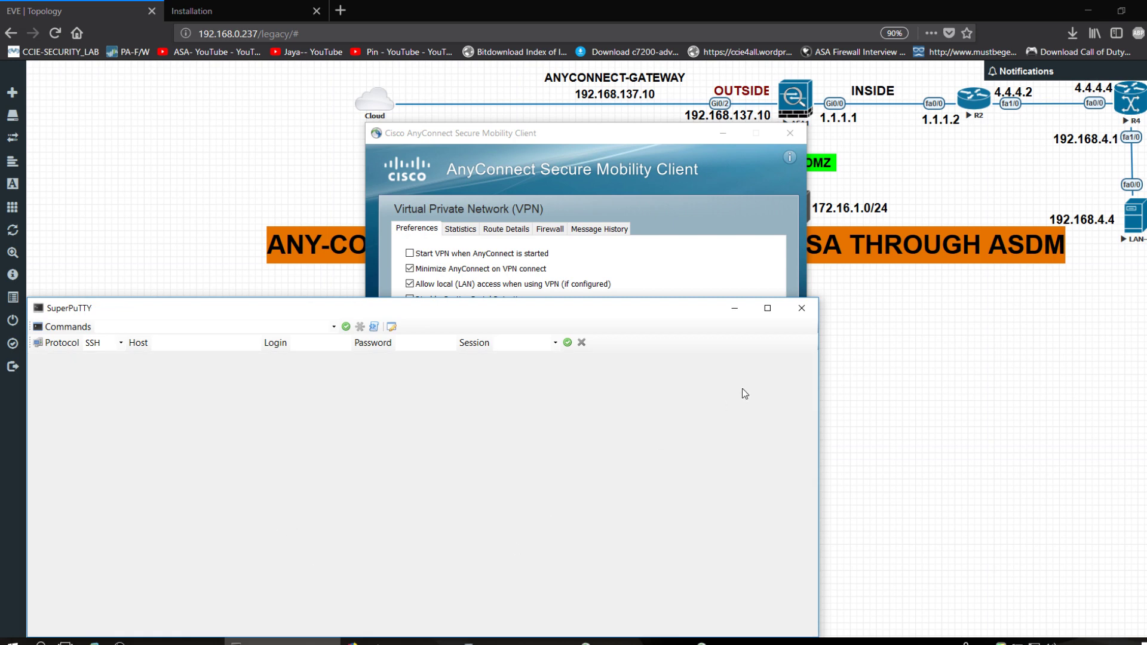
left_click(734, 307)
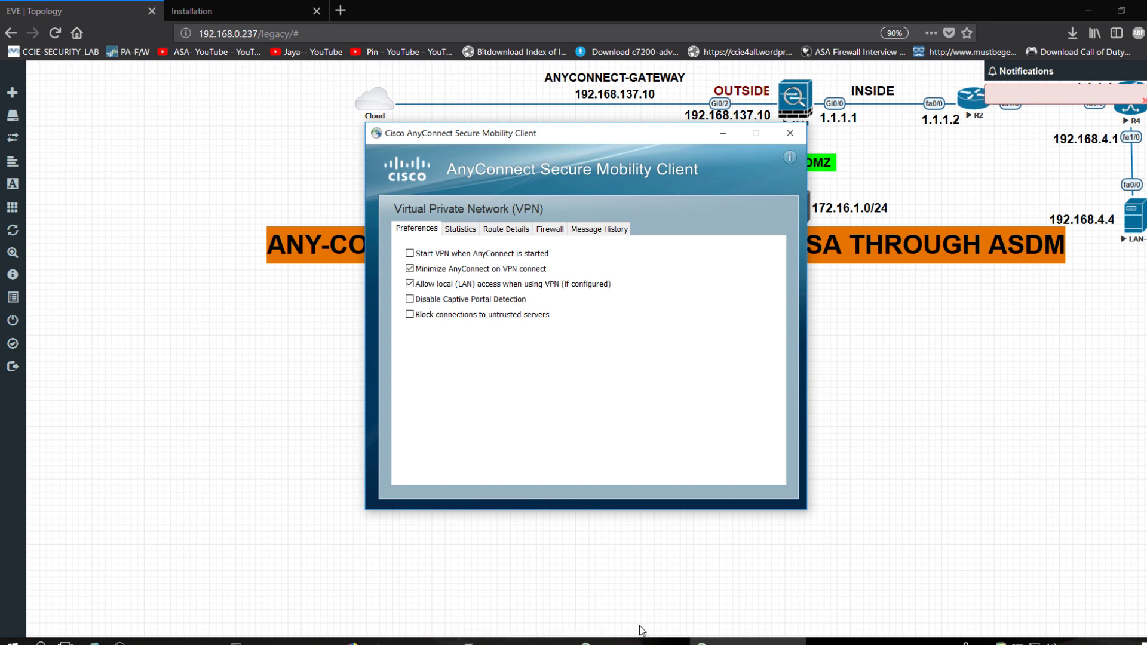
left_click_drag(587, 138, 525, 181)
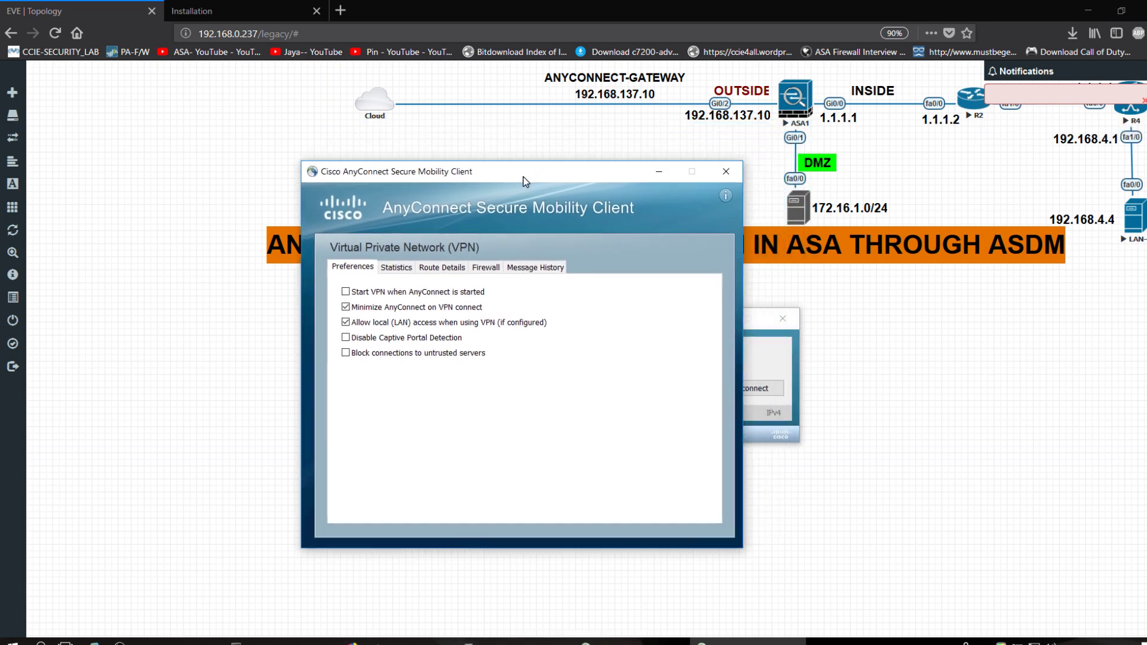
left_click(236, 642)
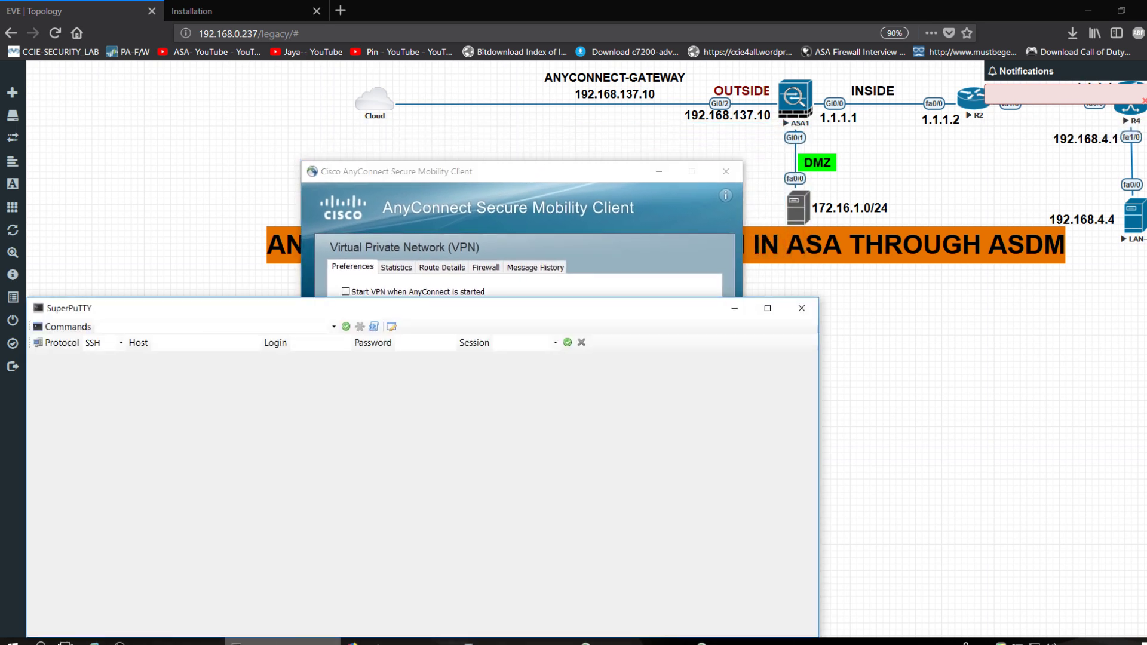
left_click(802, 307)
left_click(577, 377)
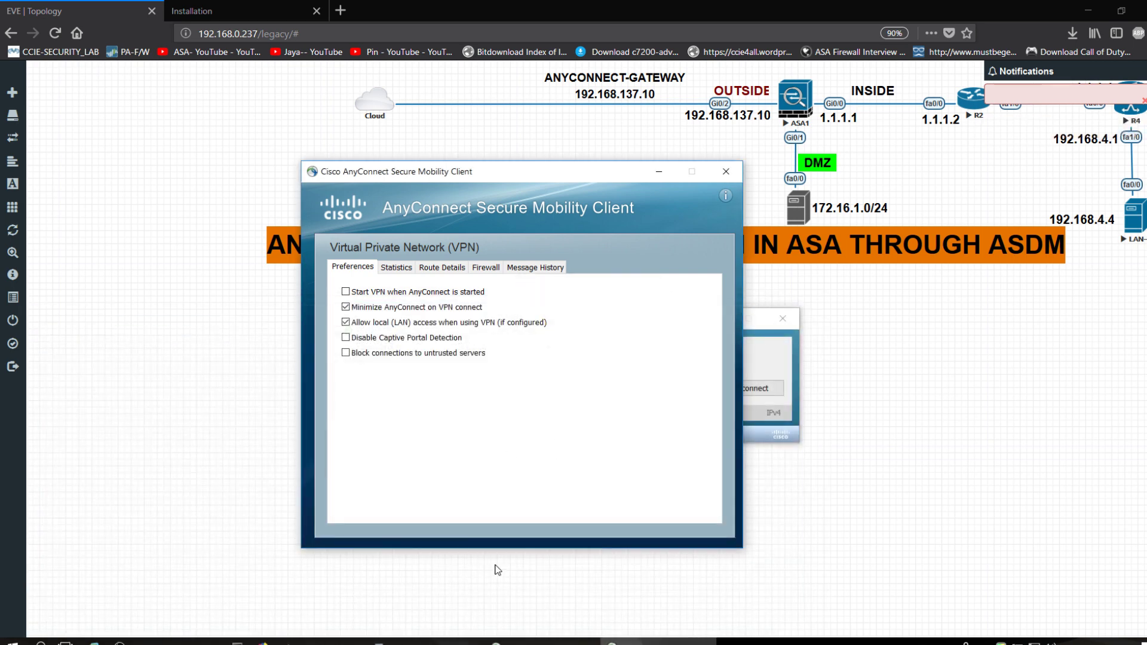
Step: Open a Command Prompt and ping 192.168.4.4, correcting the stray trailing dot
key("super+r")
type("cmd")
key("Return")
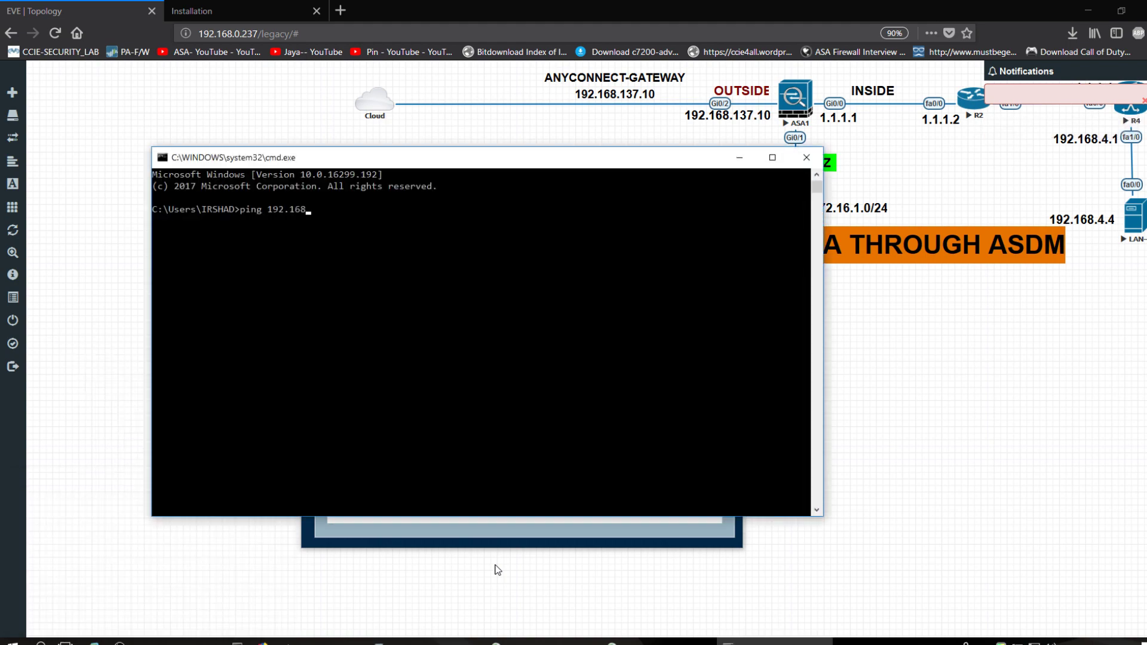
type("ping 192.168.4.4.")
key("Return")
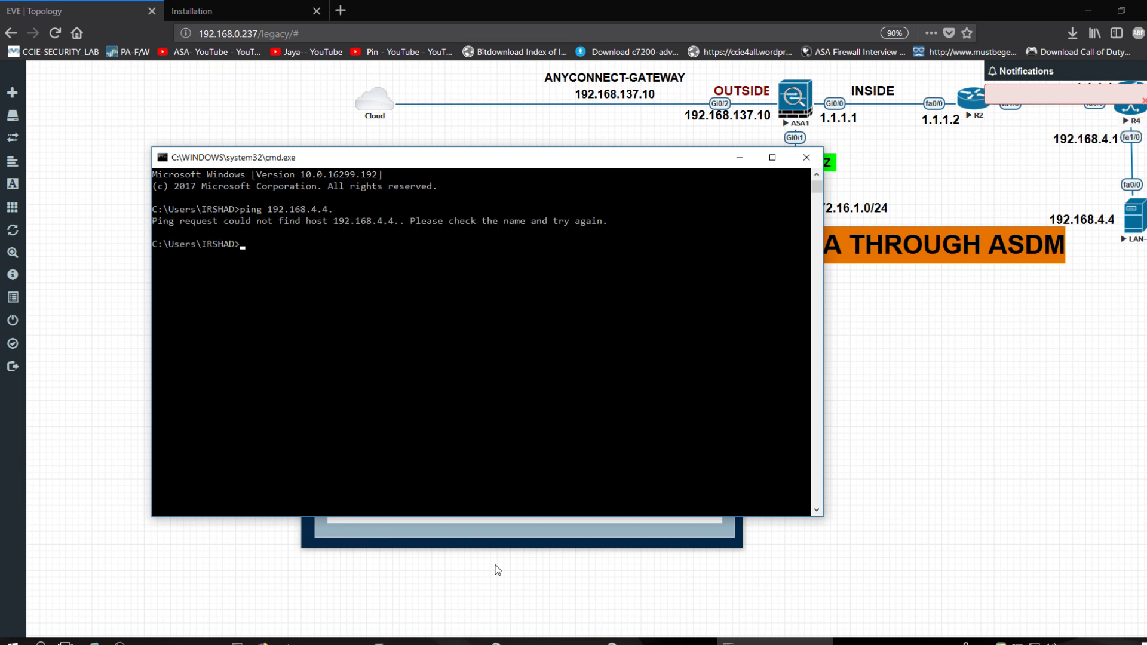
key("Up")
key("BackSpace")
key("Return")
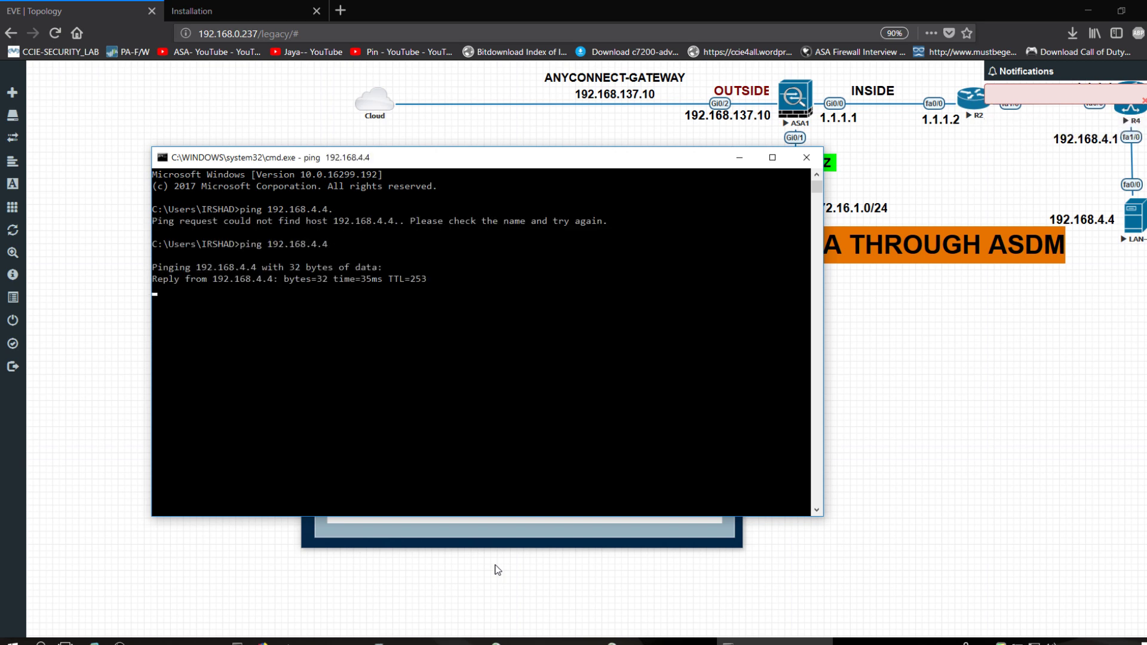
Step: Move the command window aside and repeat the ping to 192.168.4.4
left_click_drag(632, 158, 585, 281)
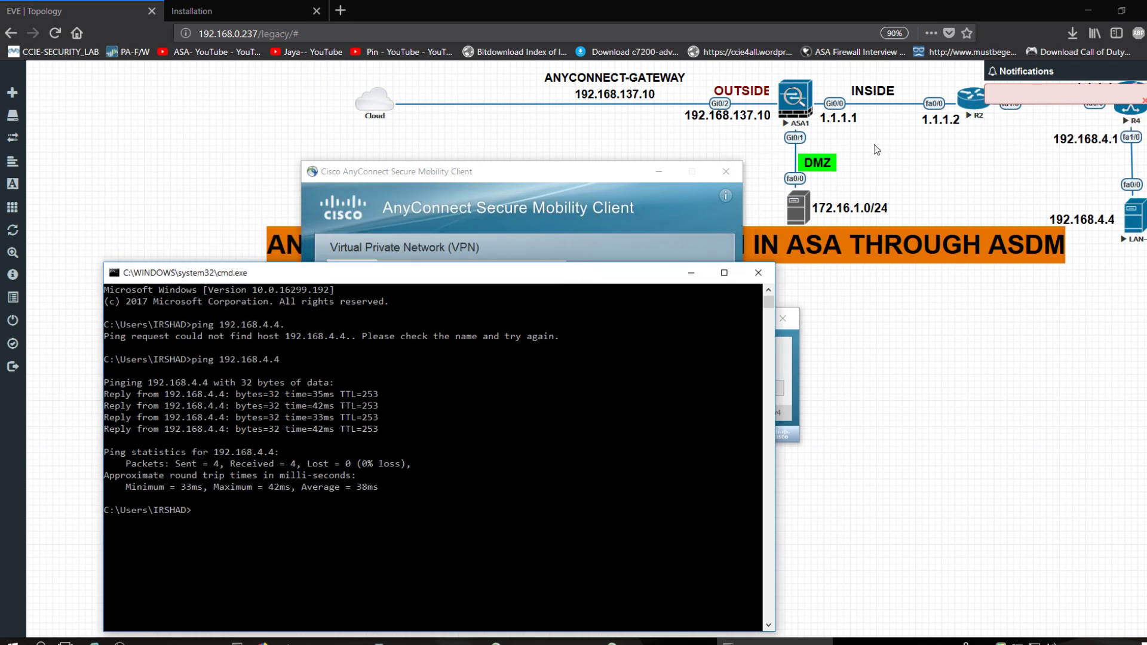
left_click(408, 442)
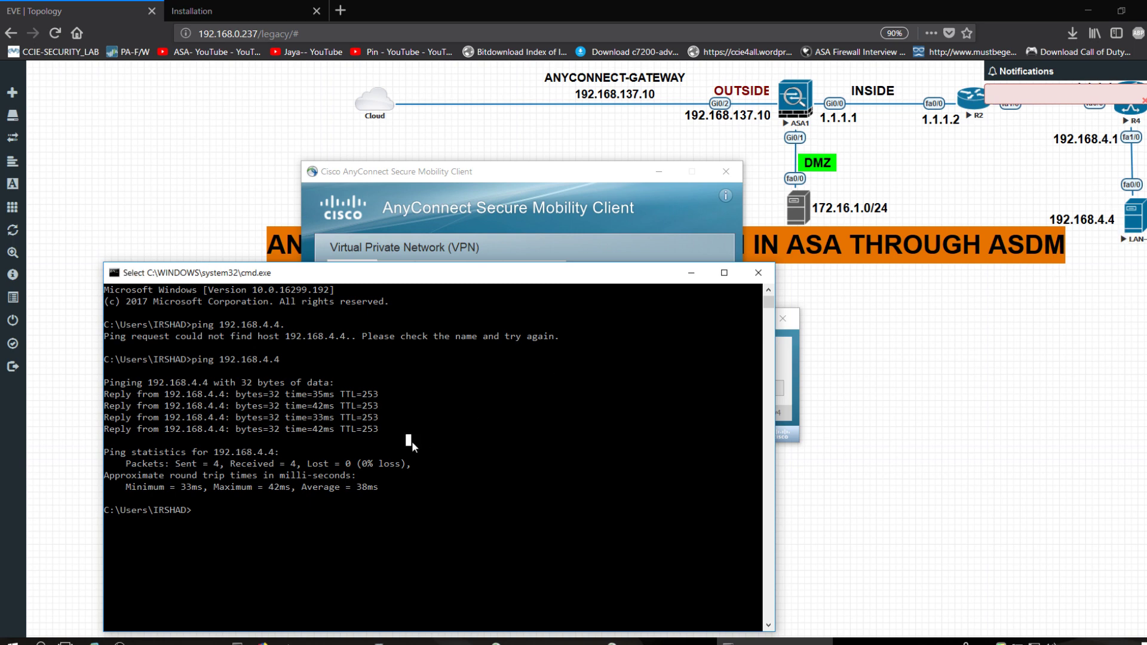
key("Up")
key("Return")
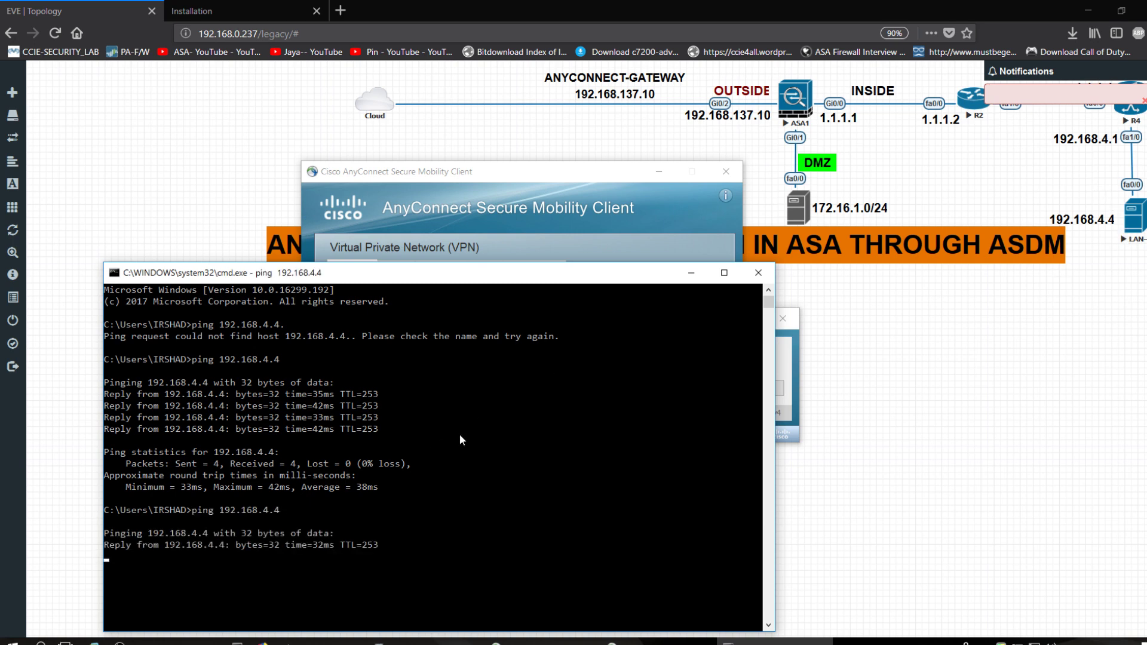